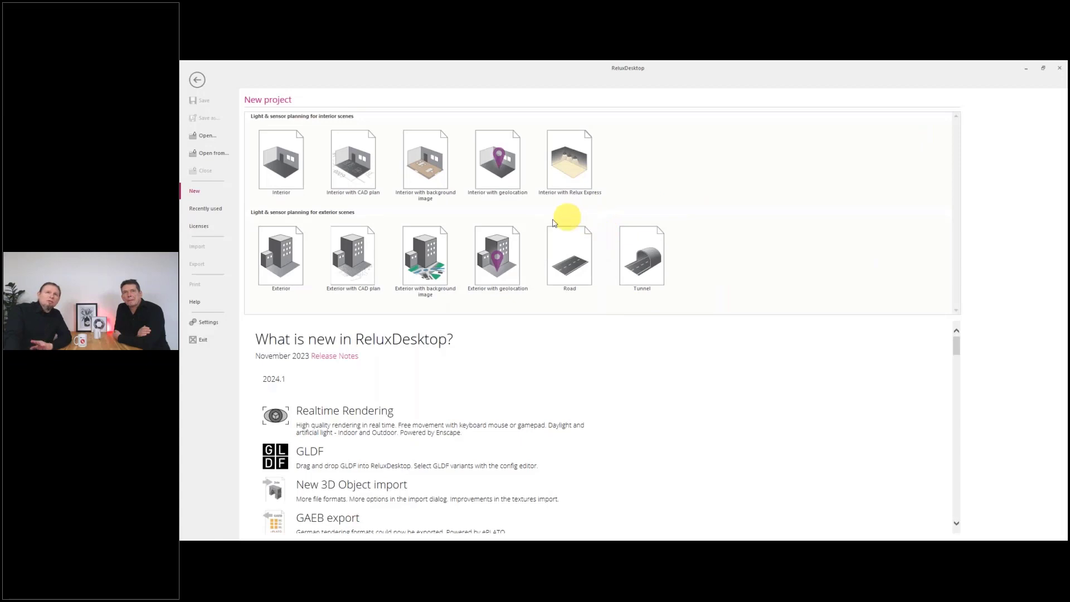
# Create an interior project with CAD plan, leaving the project data blank and choosing the Floor scene type with a 10 m height.
pyautogui.click(350, 171)
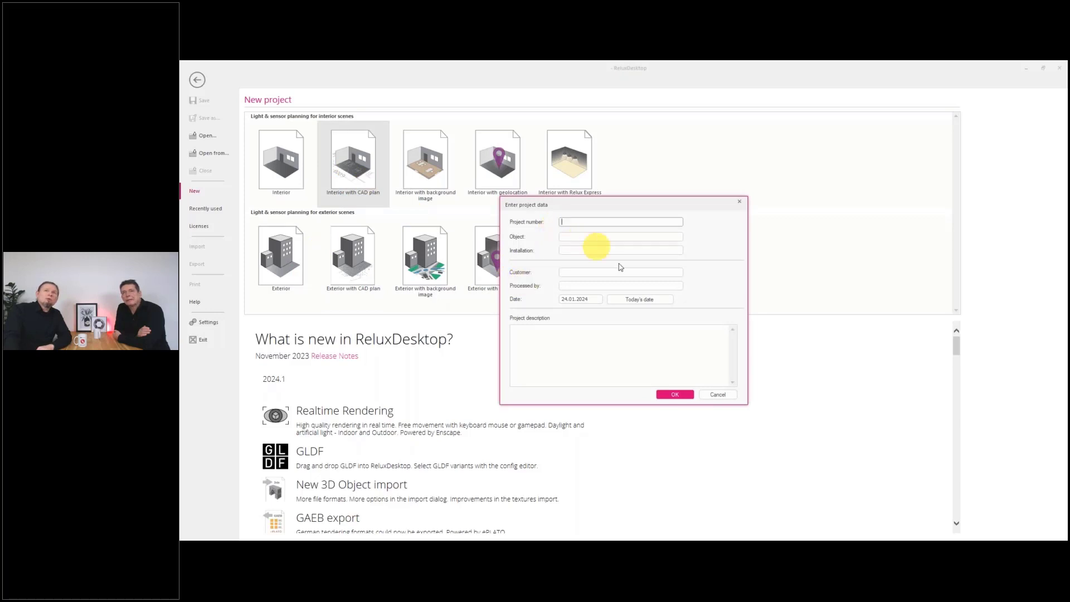
pyautogui.click(681, 395)
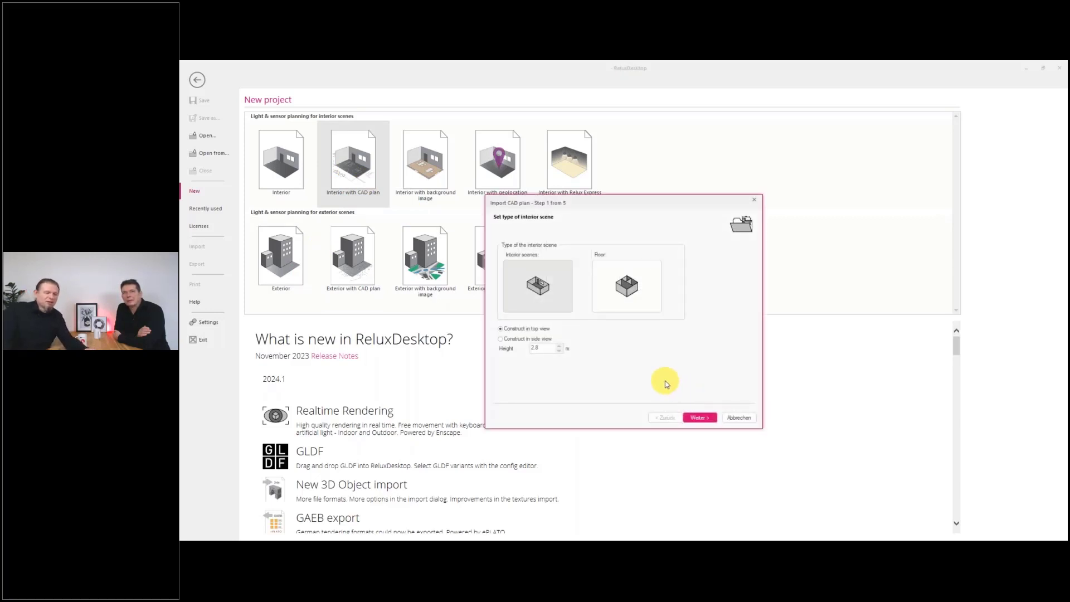
pyautogui.click(633, 291)
pyautogui.click(537, 347)
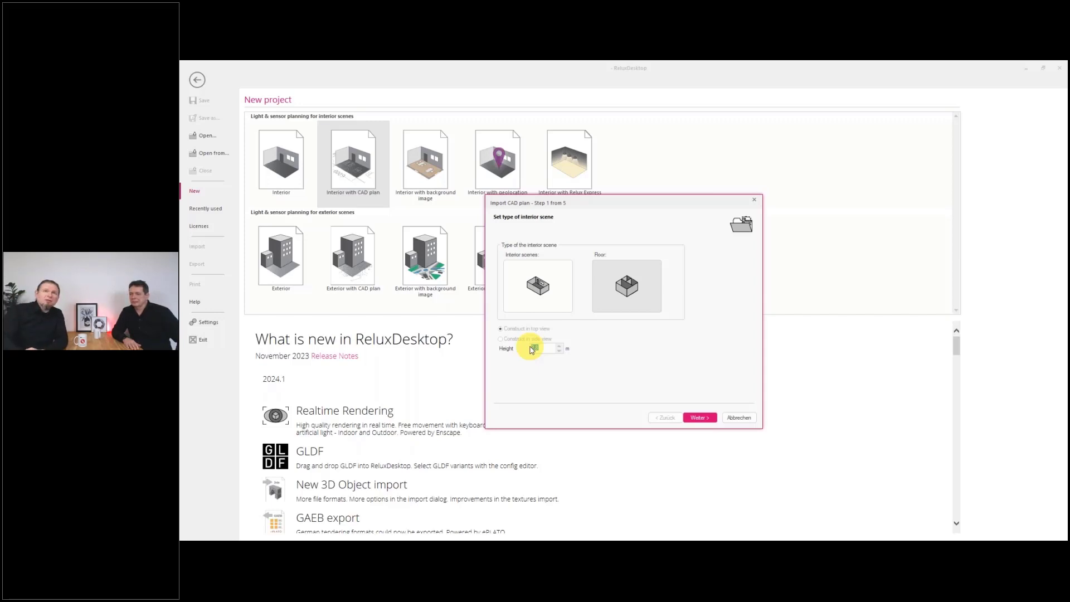
pyautogui.click(699, 417)
# Load stairway-02_2024.dwg from the Desktop as the CAD plan to import.
pyautogui.click(675, 255)
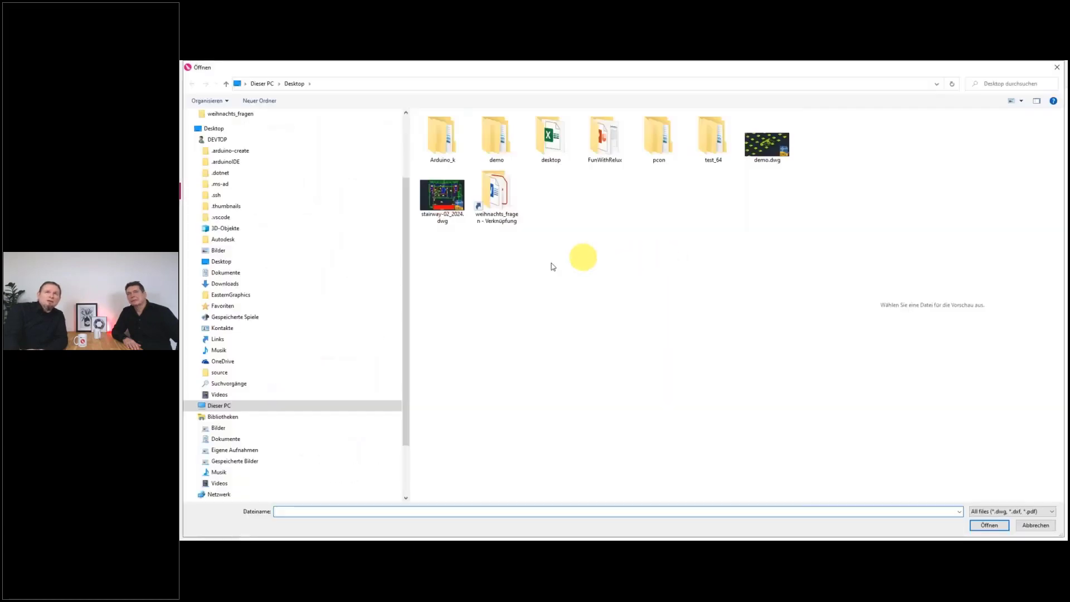
pyautogui.click(443, 196)
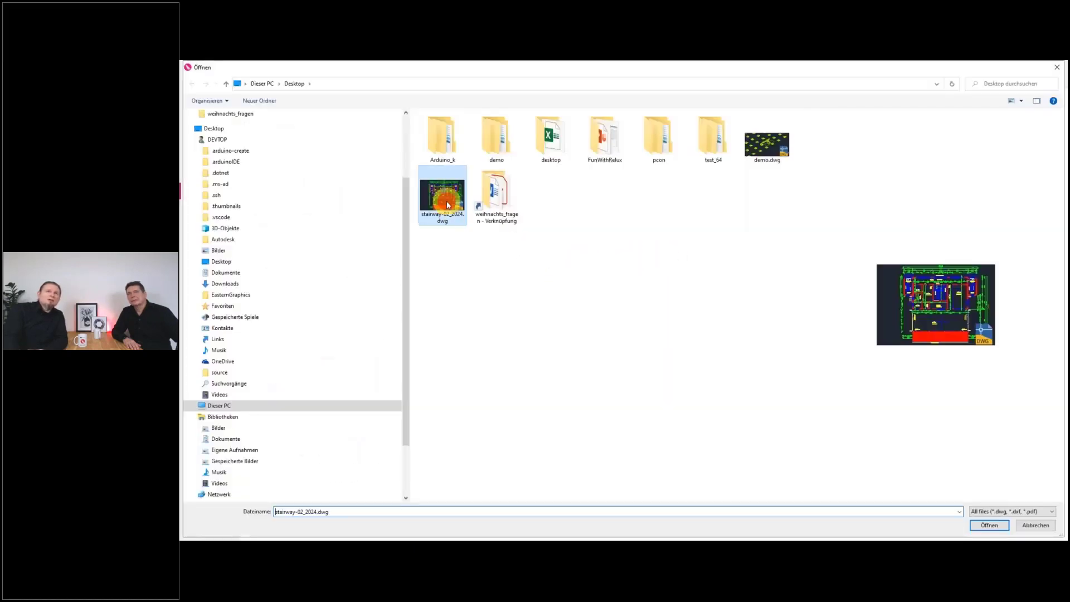
pyautogui.click(989, 524)
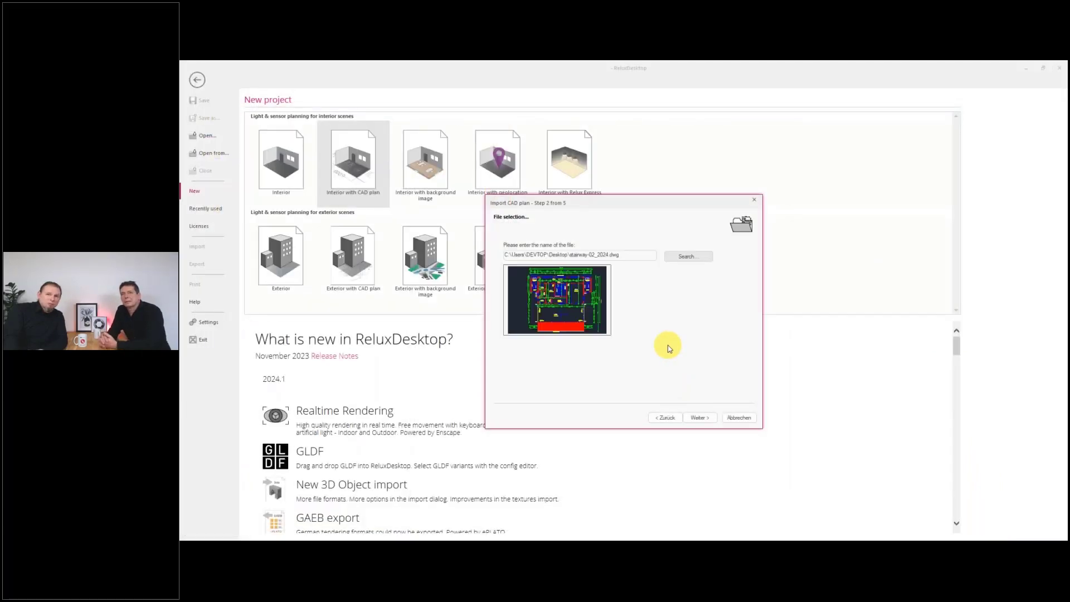
pyautogui.click(700, 418)
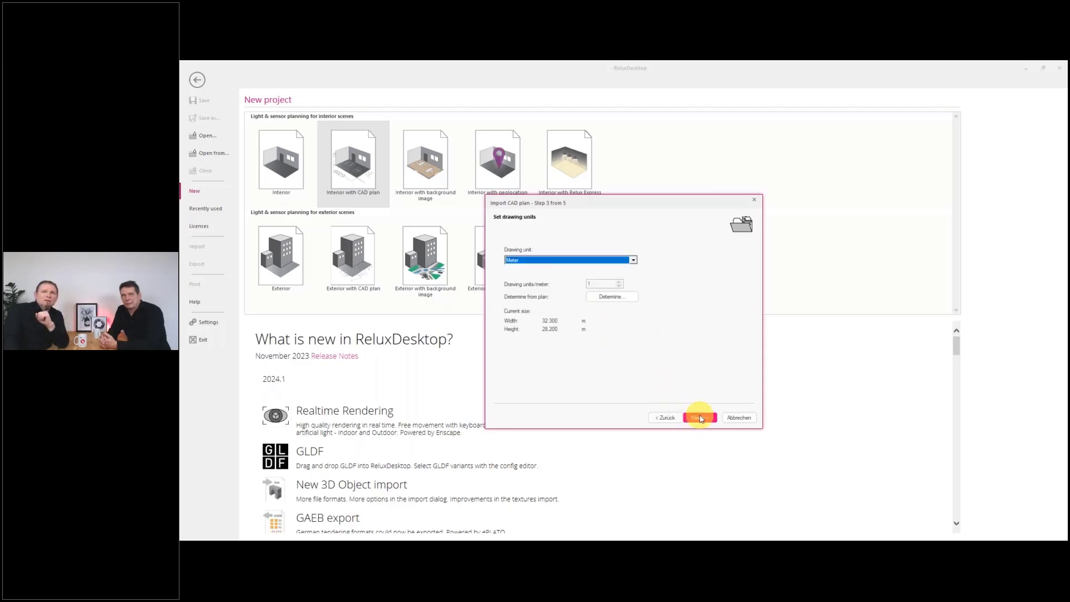
# Accept metres as drawing unit and no rotation, set the plan origin's X and Y to 0, and finish the import.
pyautogui.click(700, 418)
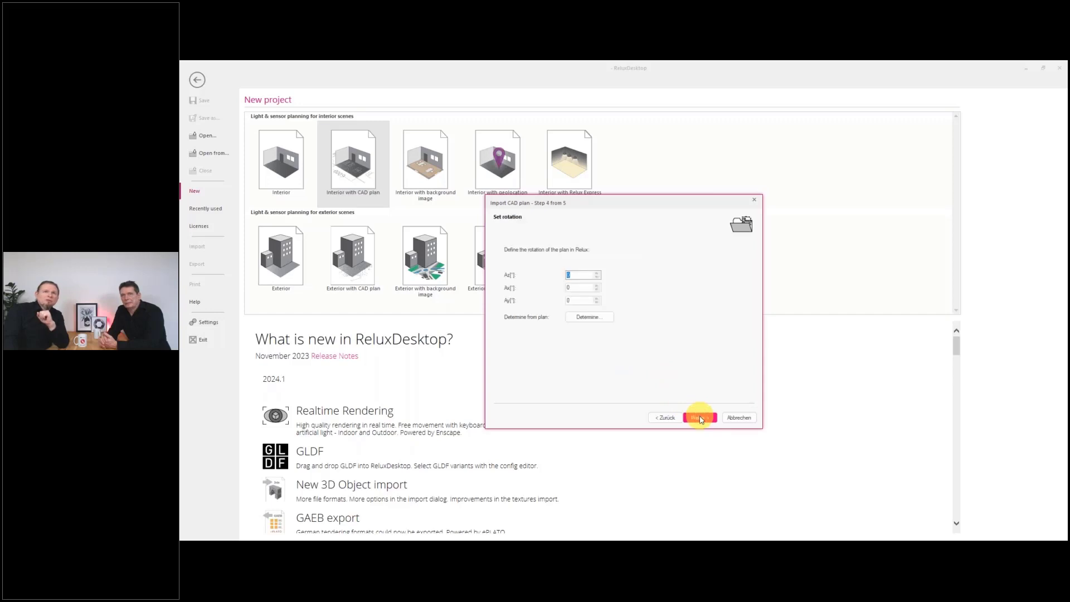
pyautogui.click(700, 418)
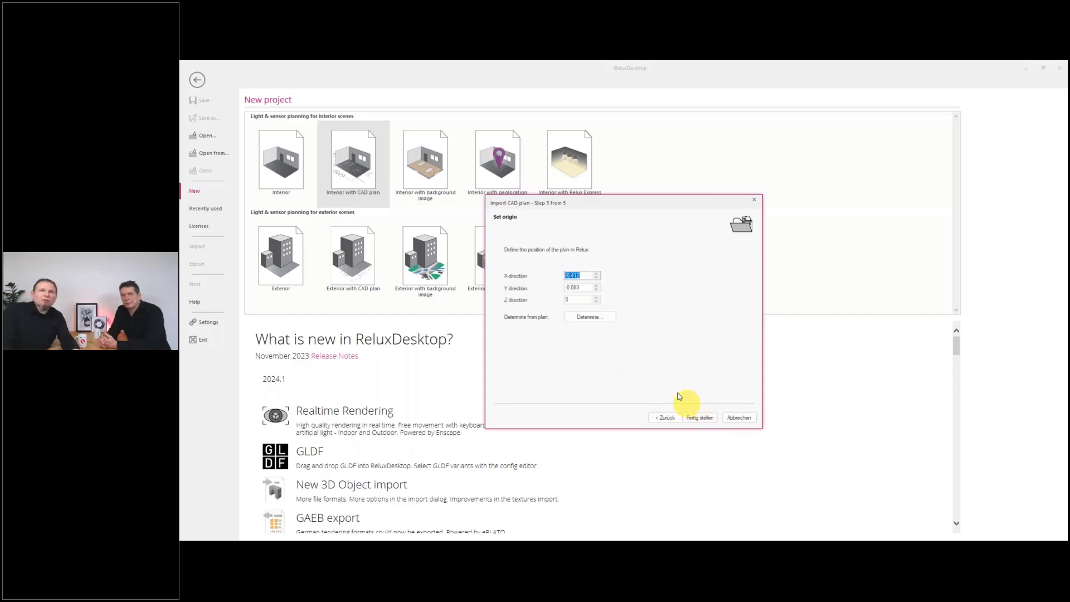
pyautogui.write('0')
pyautogui.doubleClick(580, 288)
pyautogui.write('0')
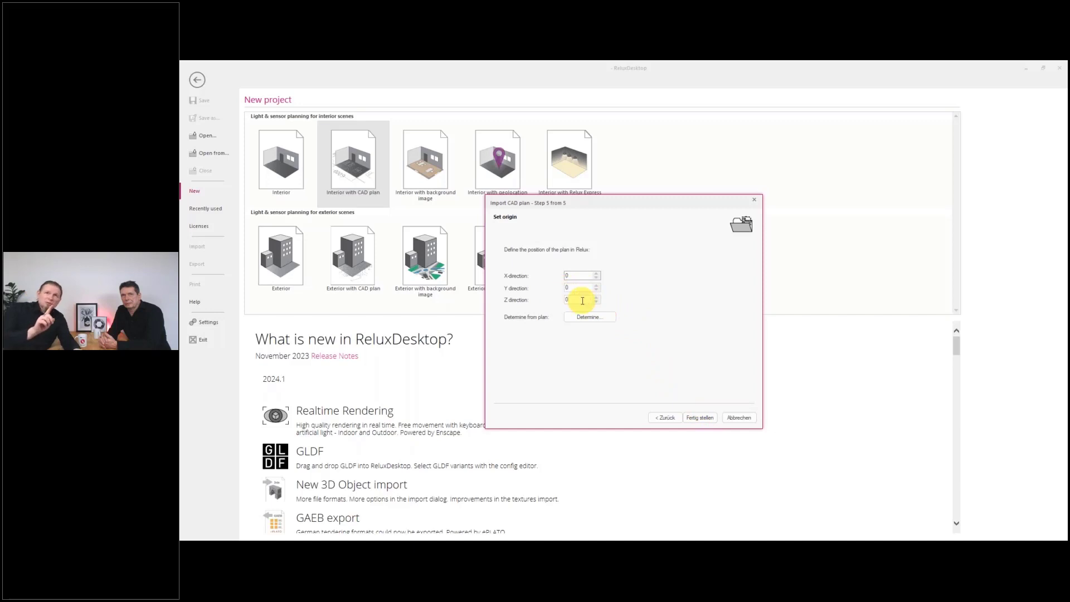
pyautogui.click(694, 416)
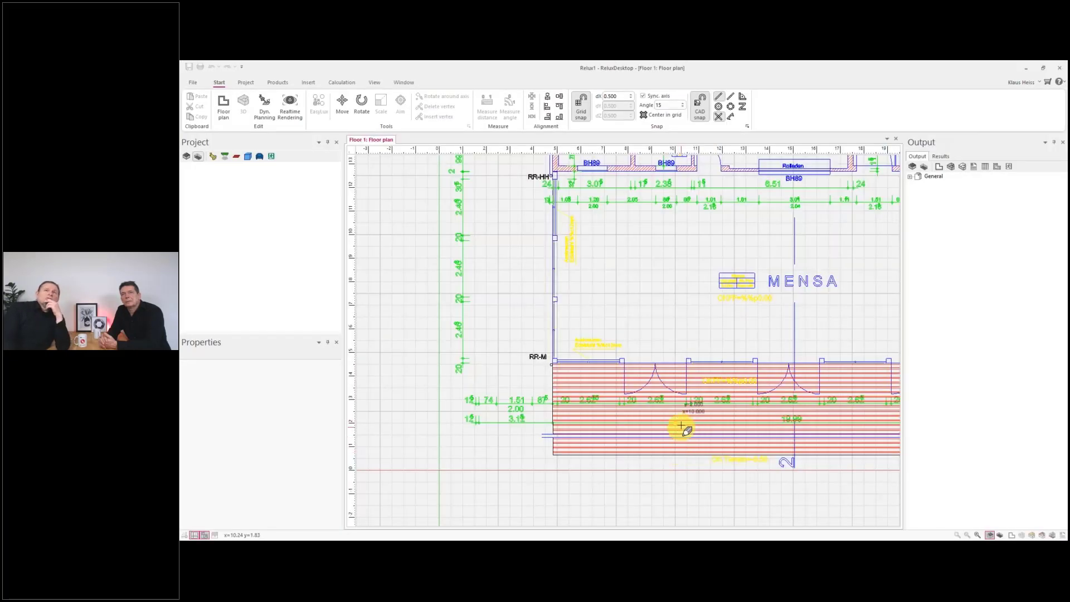
# Trace a four-corner room along the inner wall corners of stairwell TH 2, close its outline and end drawing.
pyautogui.moveTo(637, 333); pyautogui.dragTo(668, 483, button='middle')
pyautogui.moveTo(585, 205); pyautogui.dragTo(486, 400, button='middle')
pyautogui.moveTo(698, 400); pyautogui.dragTo(772, 436, button='middle')
pyautogui.moveTo(494, 416); pyautogui.dragTo(629, 398, button='middle')
pyautogui.scroll(4, 661, 422)
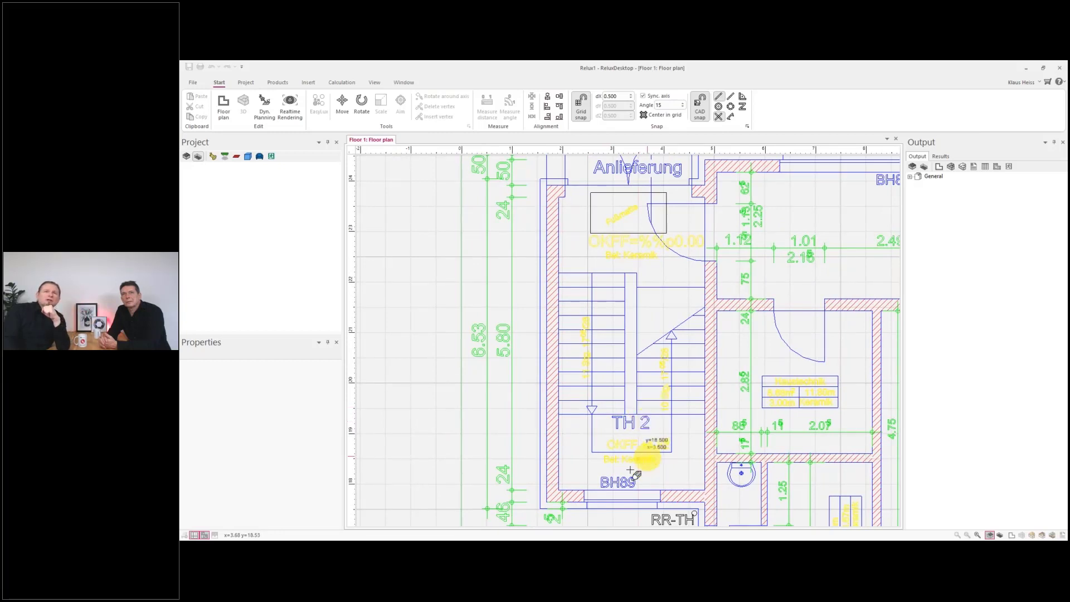
pyautogui.click(559, 491)
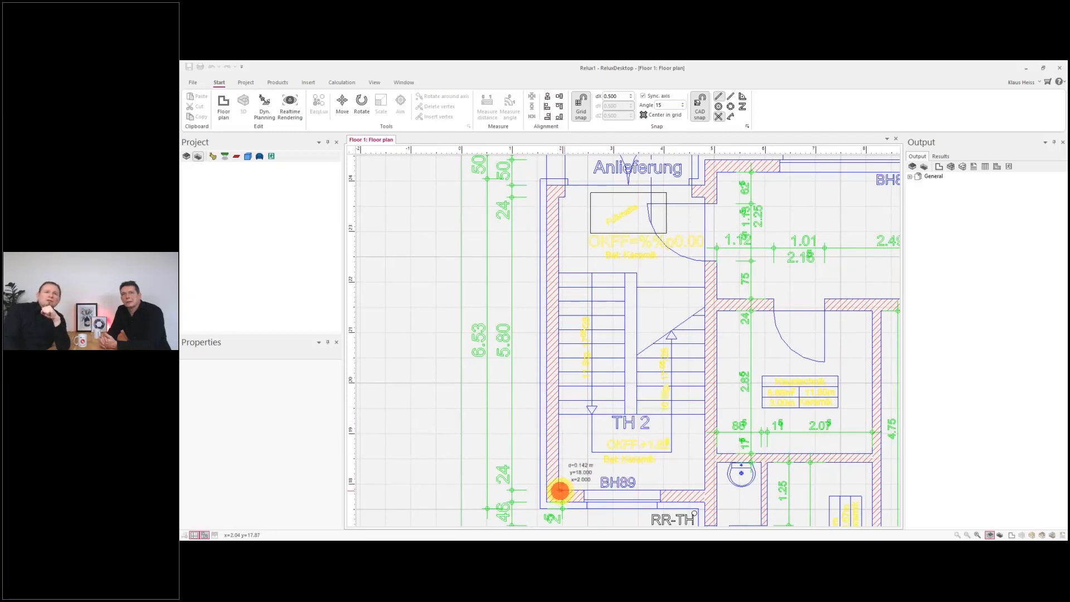
pyautogui.click(704, 490)
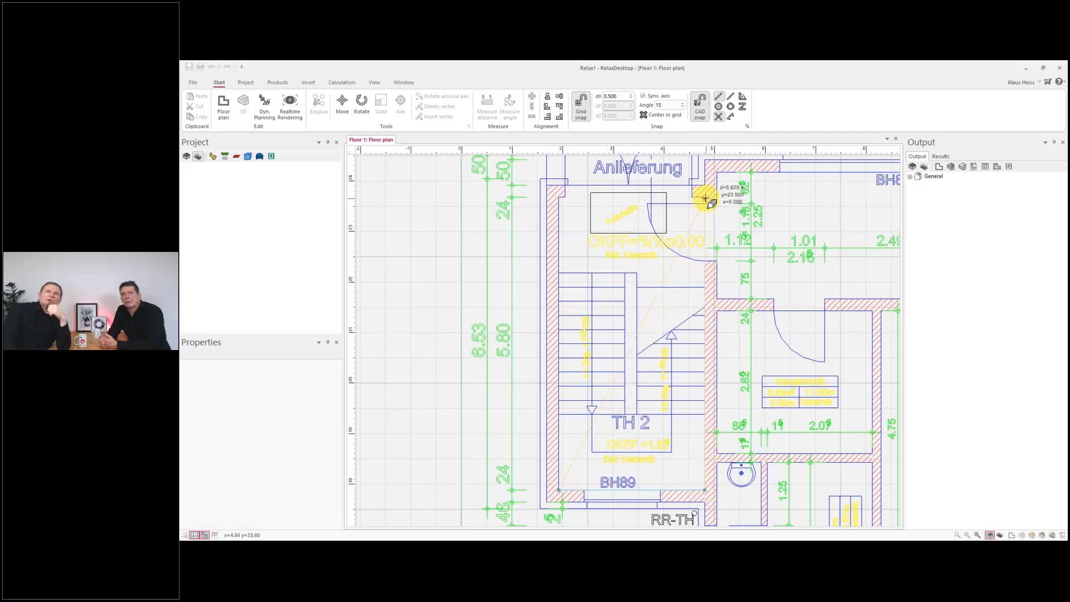
pyautogui.click(705, 196)
pyautogui.click(560, 198)
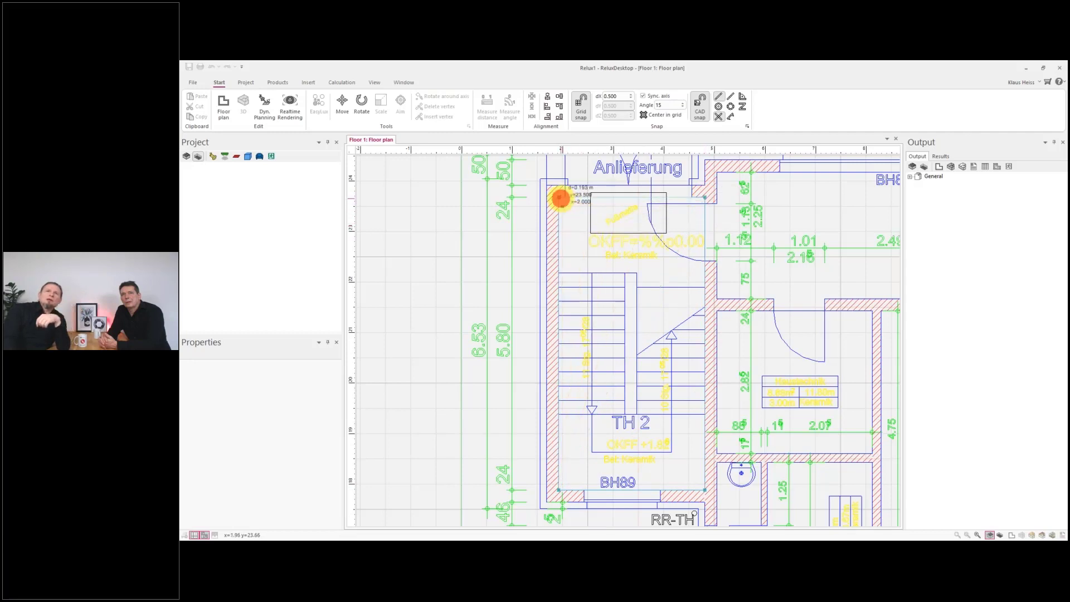
pyautogui.rightClick(638, 400)
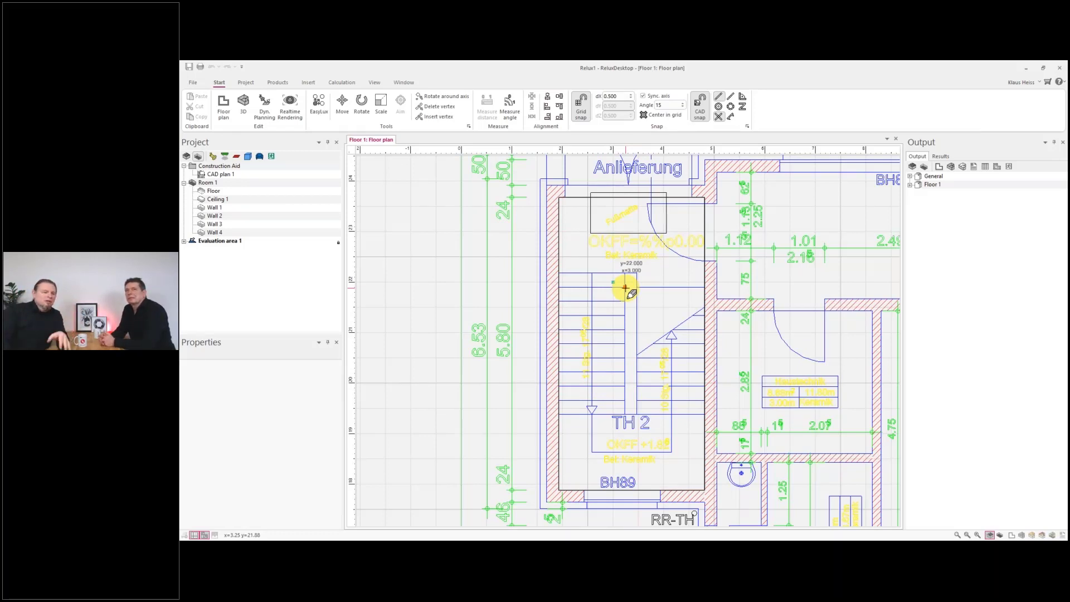
pyautogui.press('Escape')
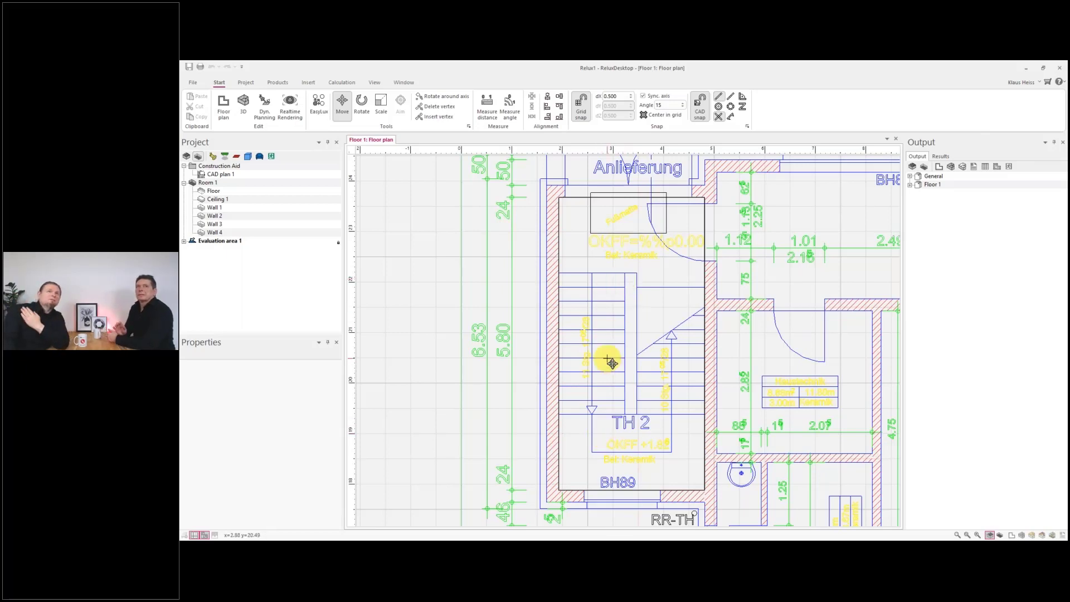
# Open the new room's scene and change the CAD plan's Texte layer colour to black.
pyautogui.click(217, 174)
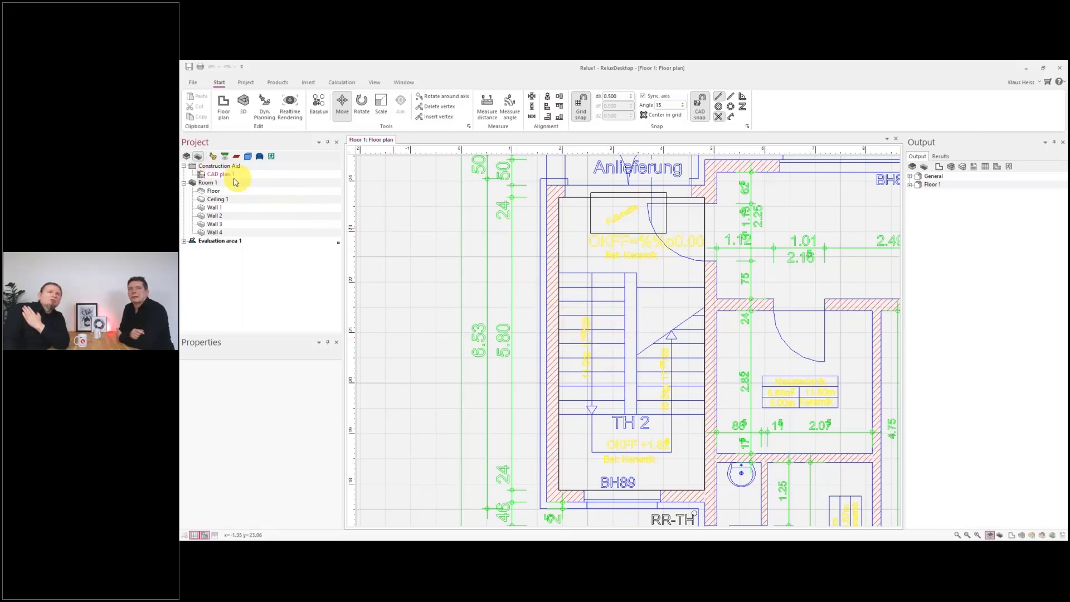
pyautogui.click(187, 157)
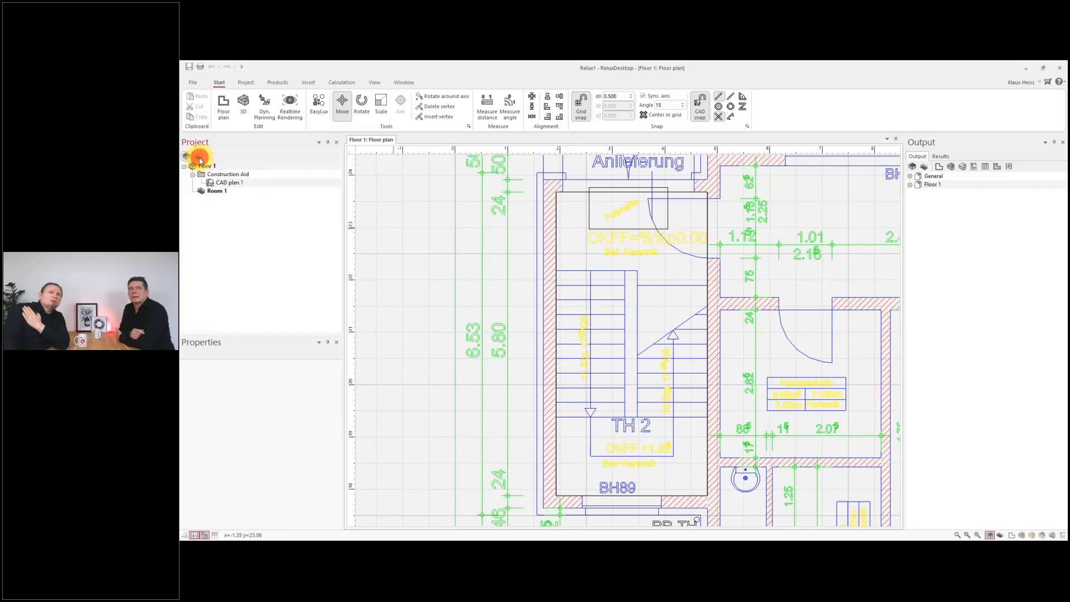
pyautogui.click(199, 157)
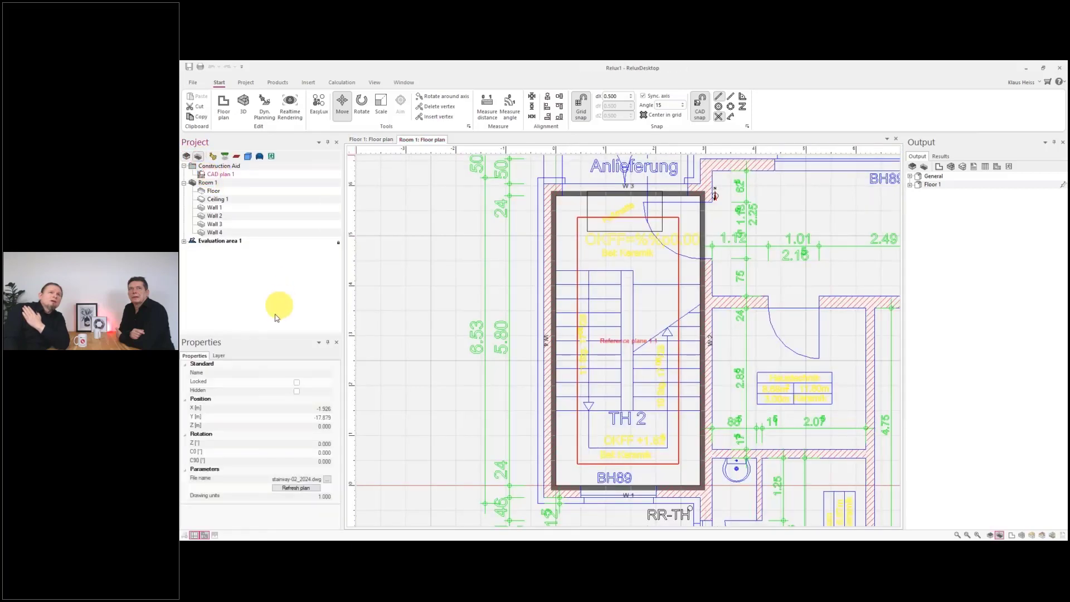
pyautogui.click(218, 356)
pyautogui.click(319, 399)
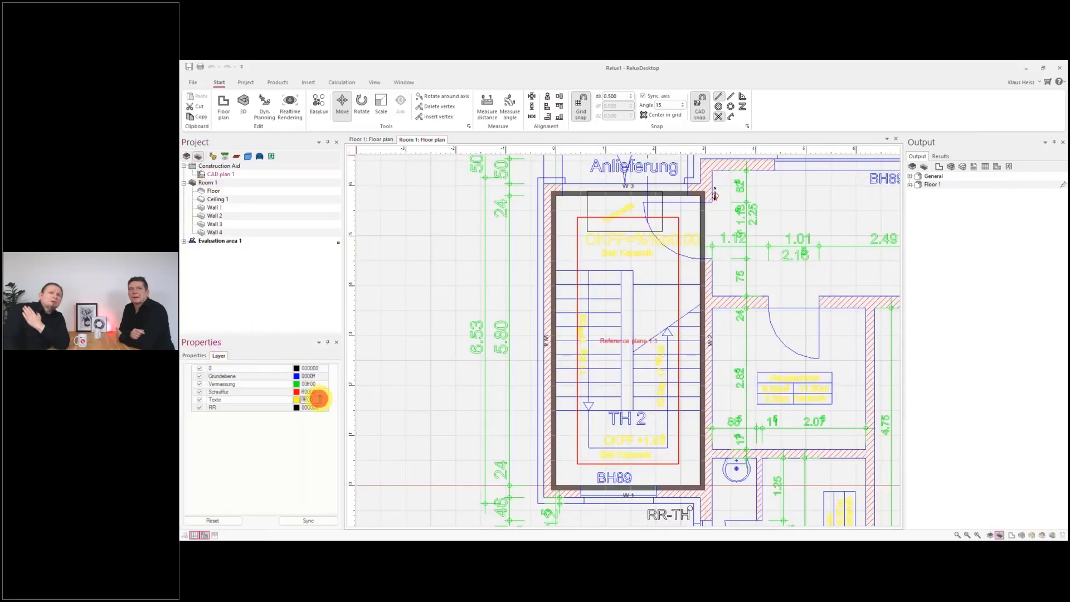
pyautogui.click(326, 400)
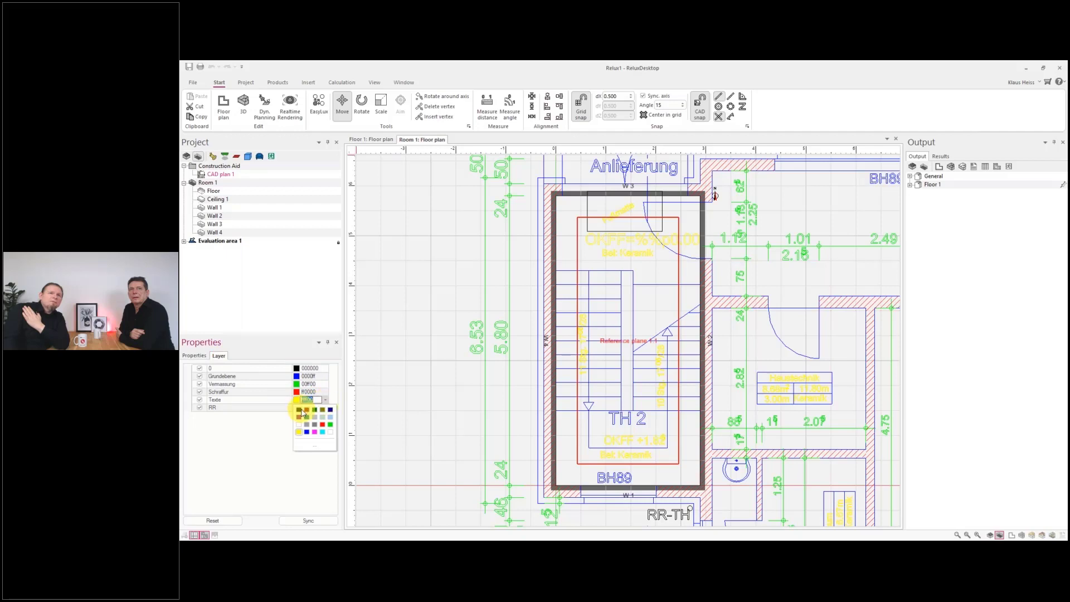
pyautogui.click(301, 411)
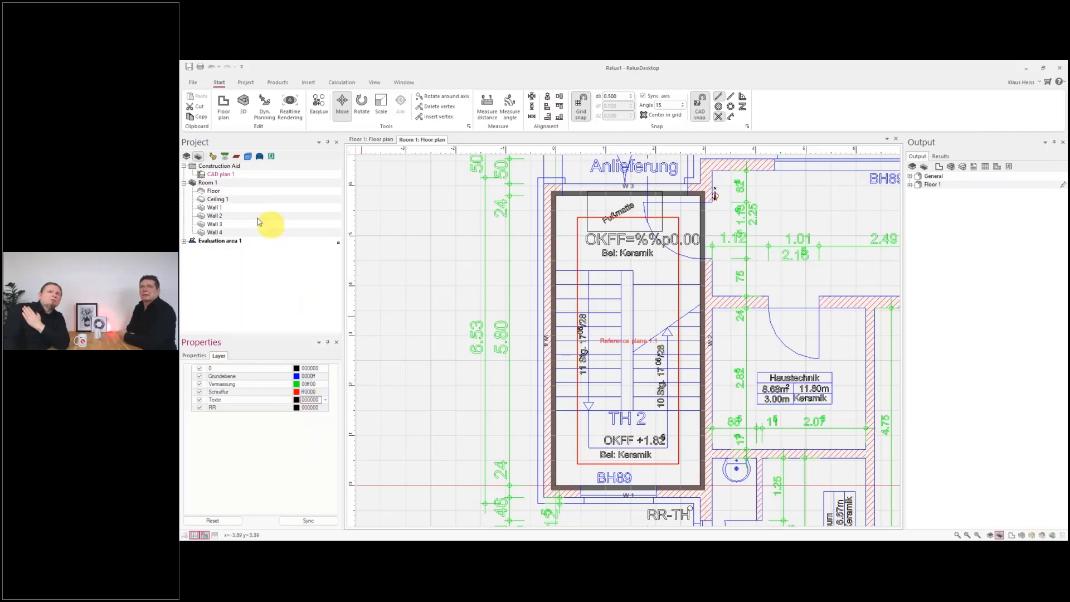
# Examine Room 1's properties and the step-count and floor-level labels of the stairwell on the plan.
pyautogui.click(206, 182)
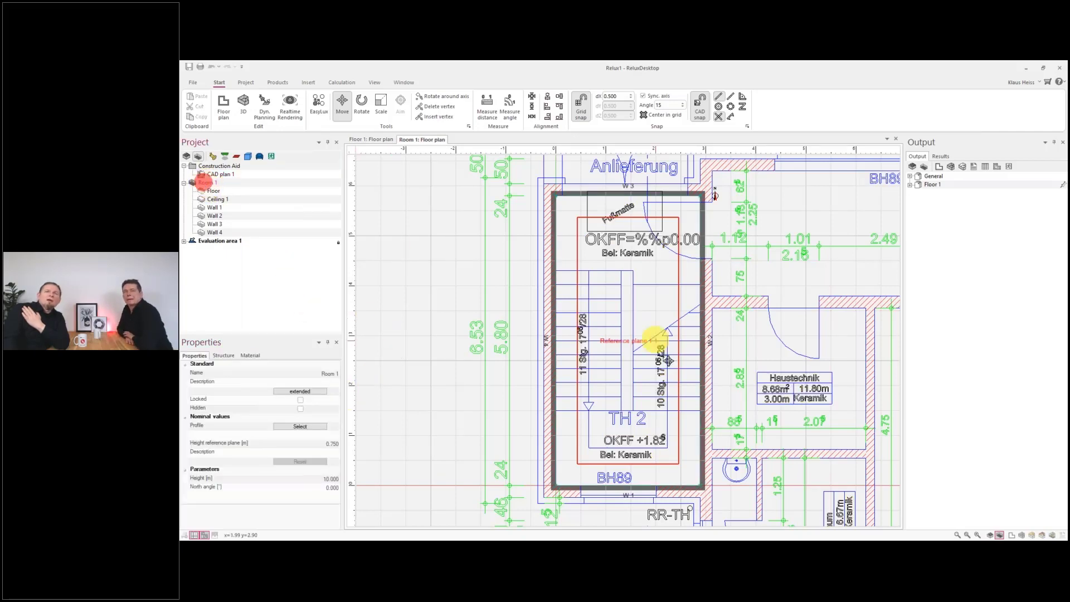
pyautogui.scroll(4, 566, 315)
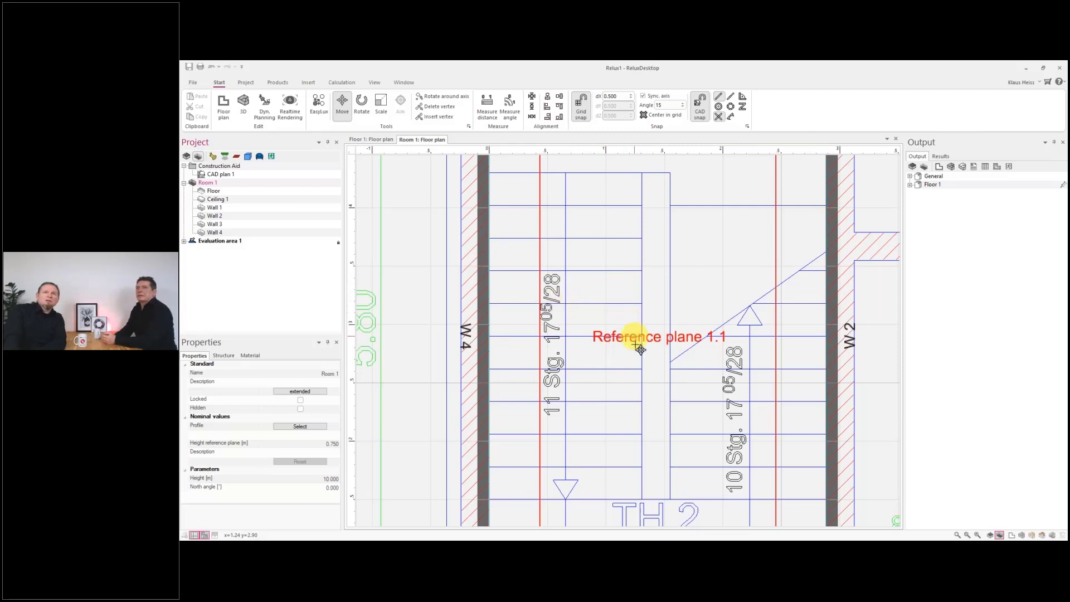
pyautogui.moveTo(691, 434); pyautogui.dragTo(631, 373, button='middle')
pyautogui.scroll(-2, 630, 390)
pyautogui.moveTo(635, 454); pyautogui.dragTo(609, 357, button='middle')
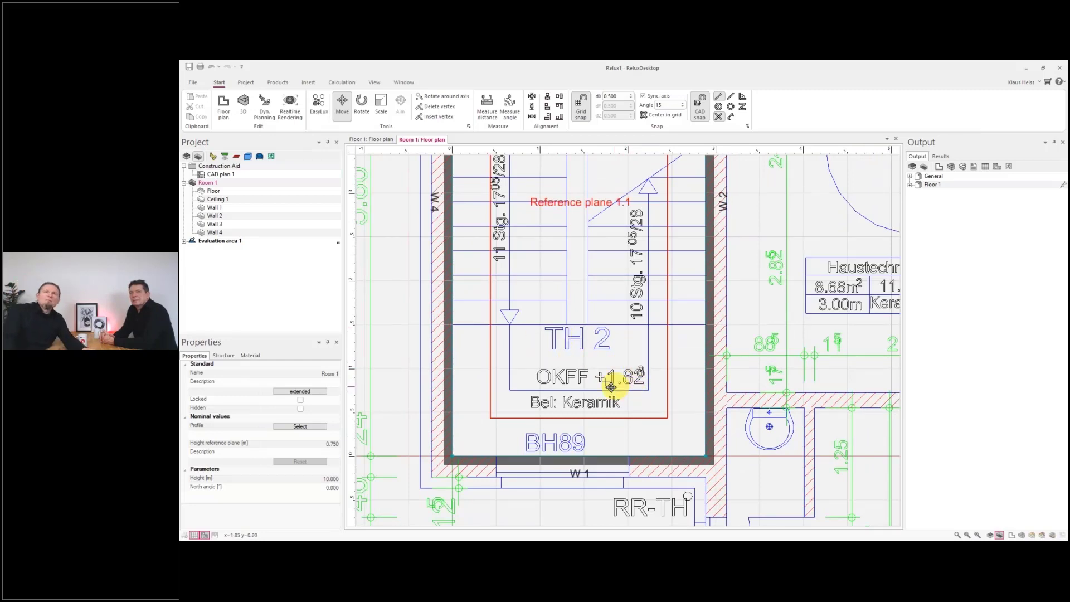
pyautogui.moveTo(580, 265); pyautogui.dragTo(615, 461, button='middle')
pyautogui.moveTo(602, 316); pyautogui.dragTo(640, 399, button='middle')
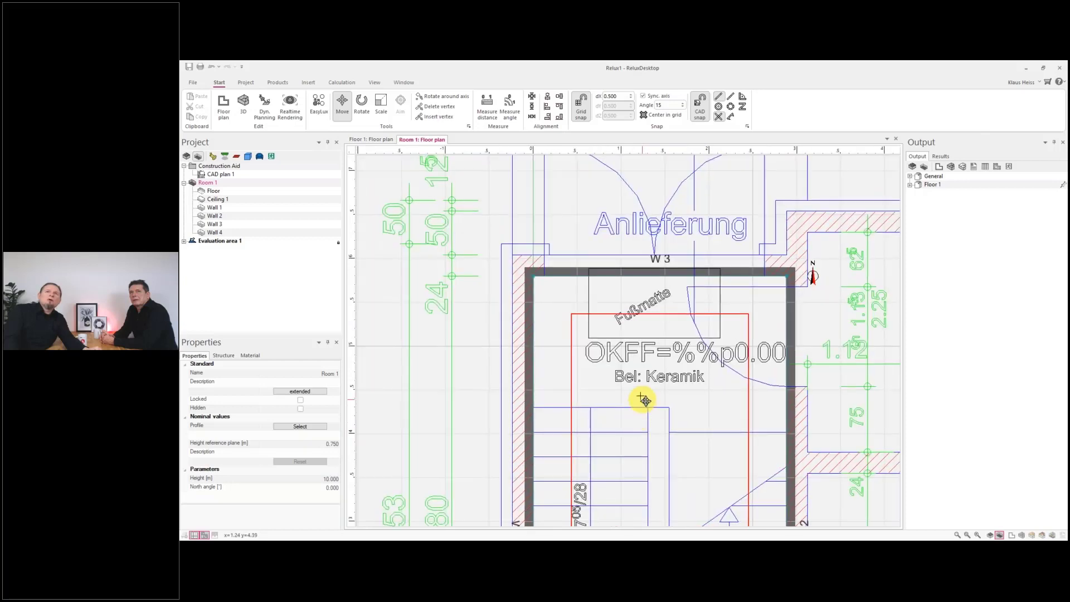
pyautogui.moveTo(622, 456); pyautogui.dragTo(621, 415, button='middle')
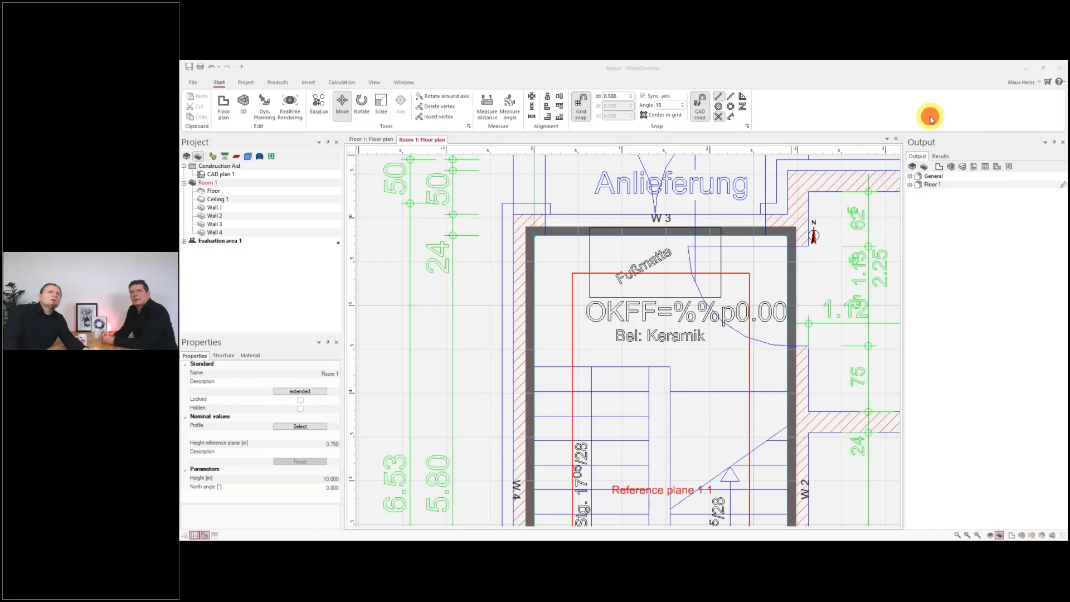
# Insert a cube with its origin at the wall-side lower corner of the uppermost tread of the 11-step flight.
pyautogui.click(308, 83)
pyautogui.click(218, 105)
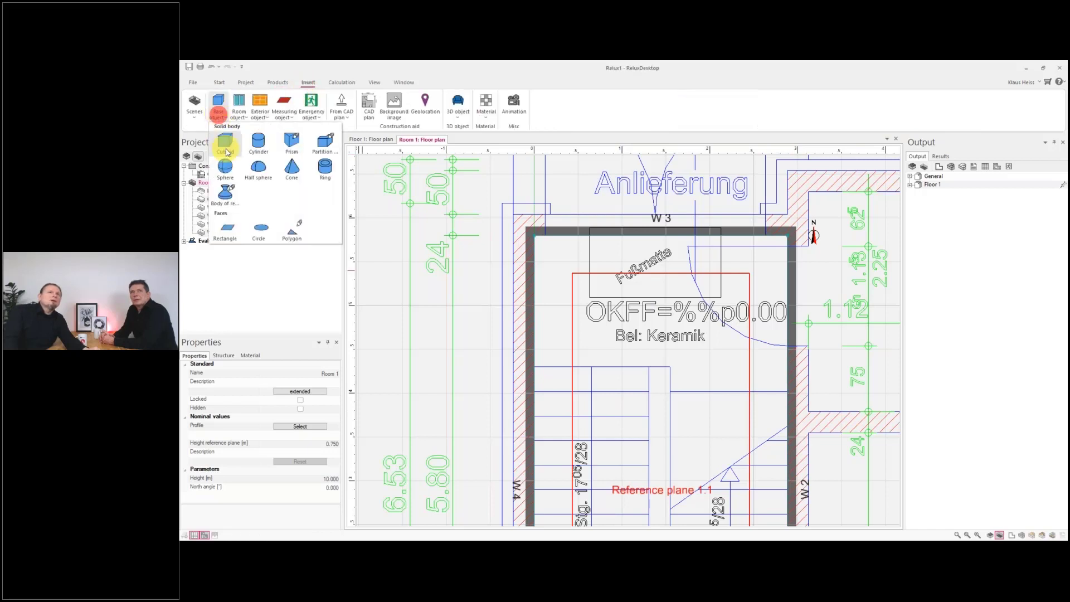
pyautogui.click(226, 146)
pyautogui.scroll(1, 573, 394)
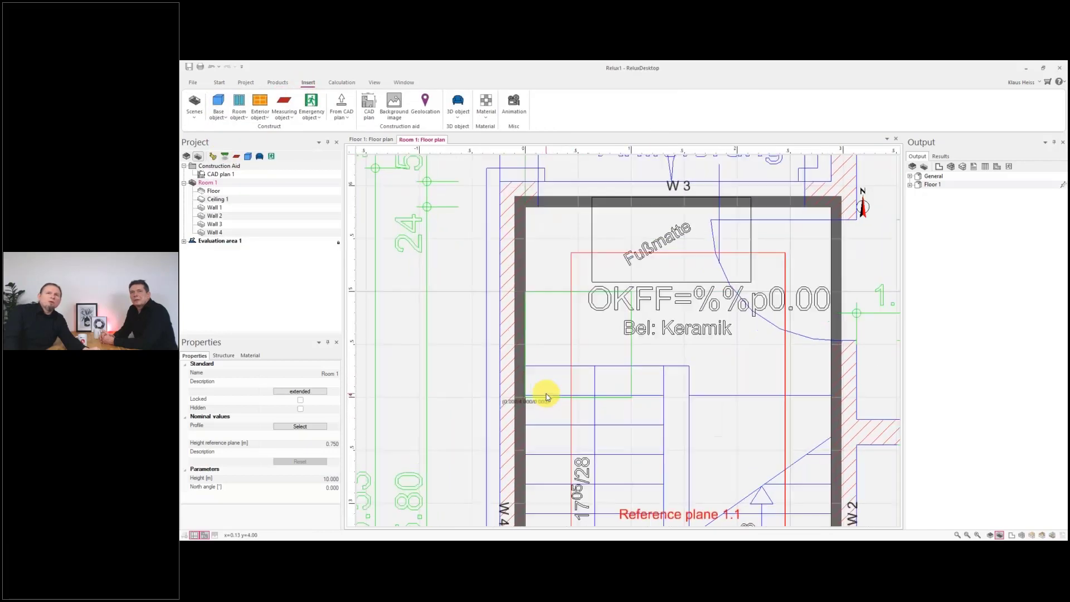
pyautogui.scroll(3, 547, 397)
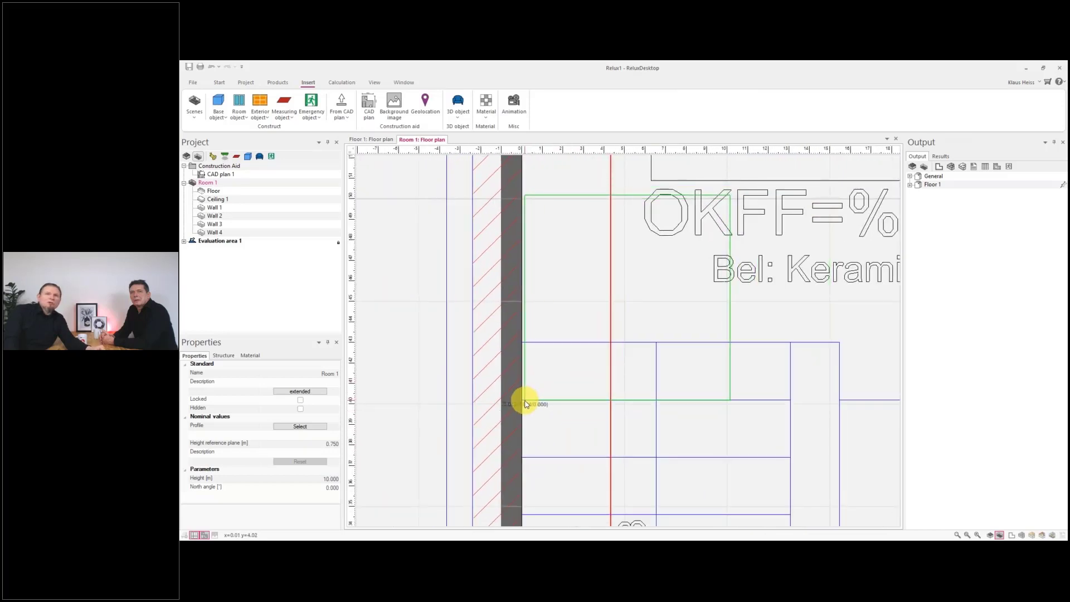
pyautogui.click(523, 400)
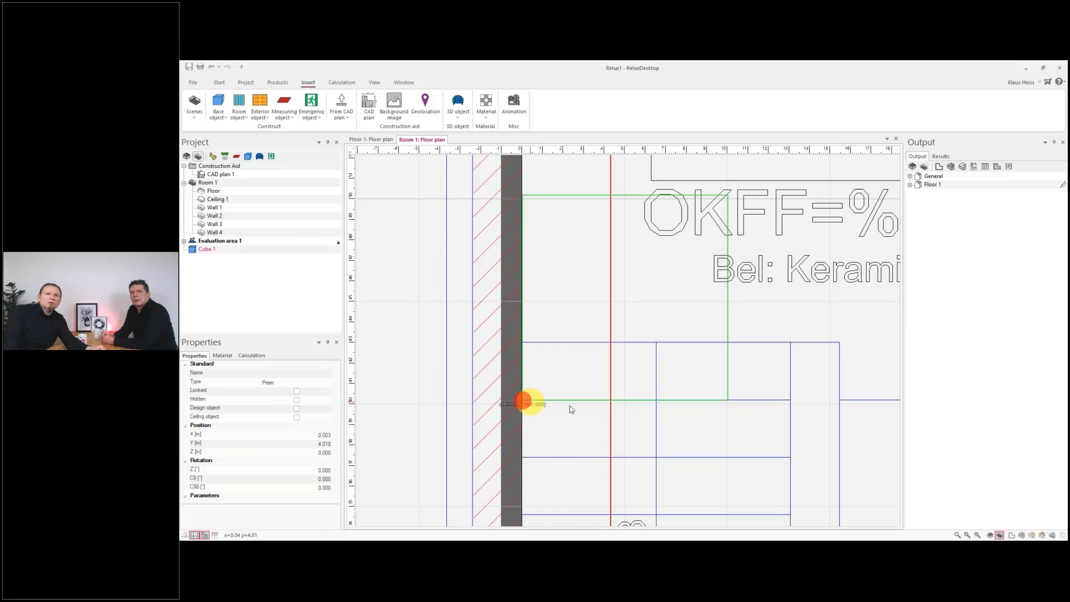
# Resize the cube to the tread's outline, about 1.31 m long and as deep as one step.
pyautogui.click(728, 402)
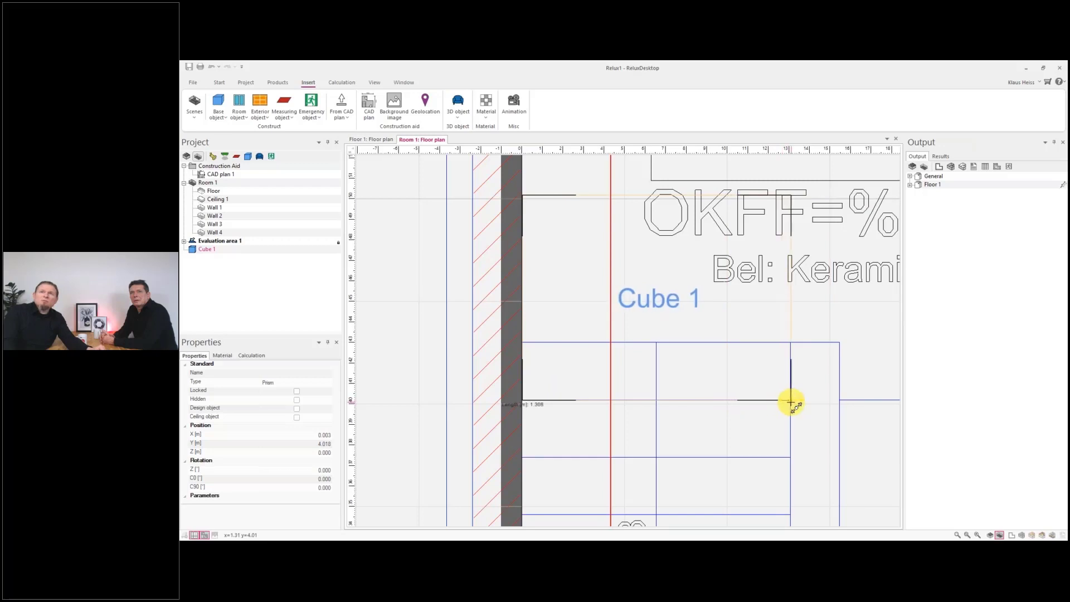
pyautogui.click(790, 402)
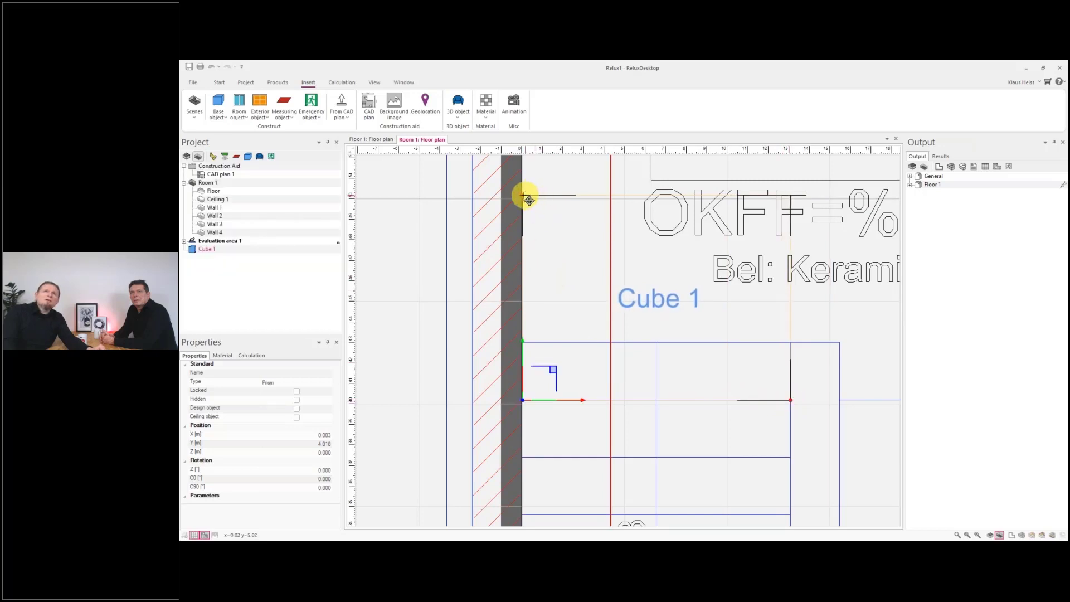
pyautogui.moveTo(526, 199); pyautogui.dragTo(523, 343)
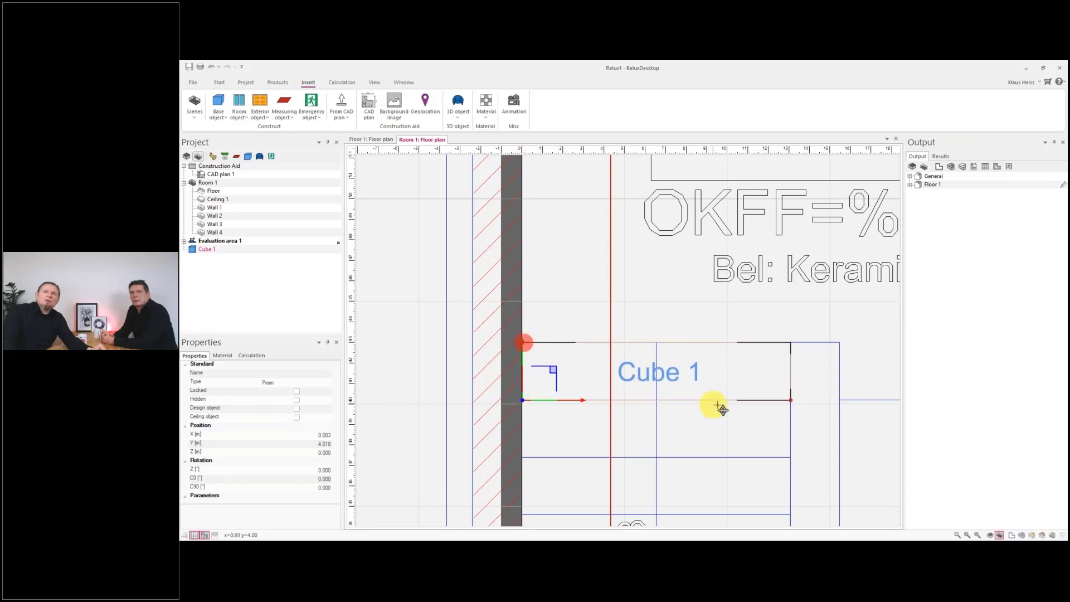
# Set the height of the cube representing the uppermost tread to 0.17 m.
pyautogui.scroll(-1, 297, 464)
pyautogui.scroll(-1, 296, 464)
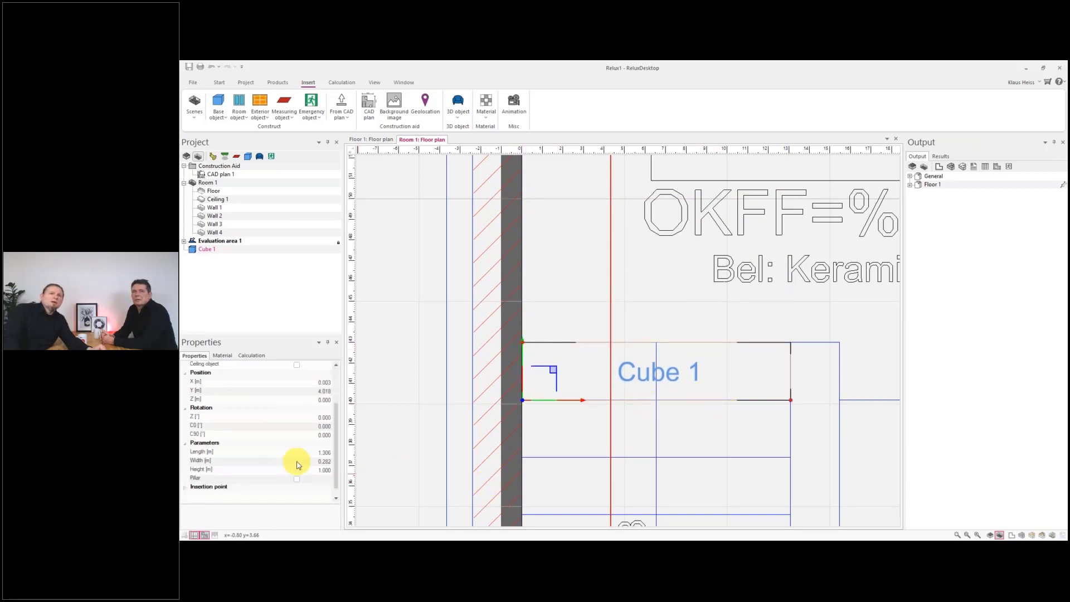
pyautogui.click(284, 470)
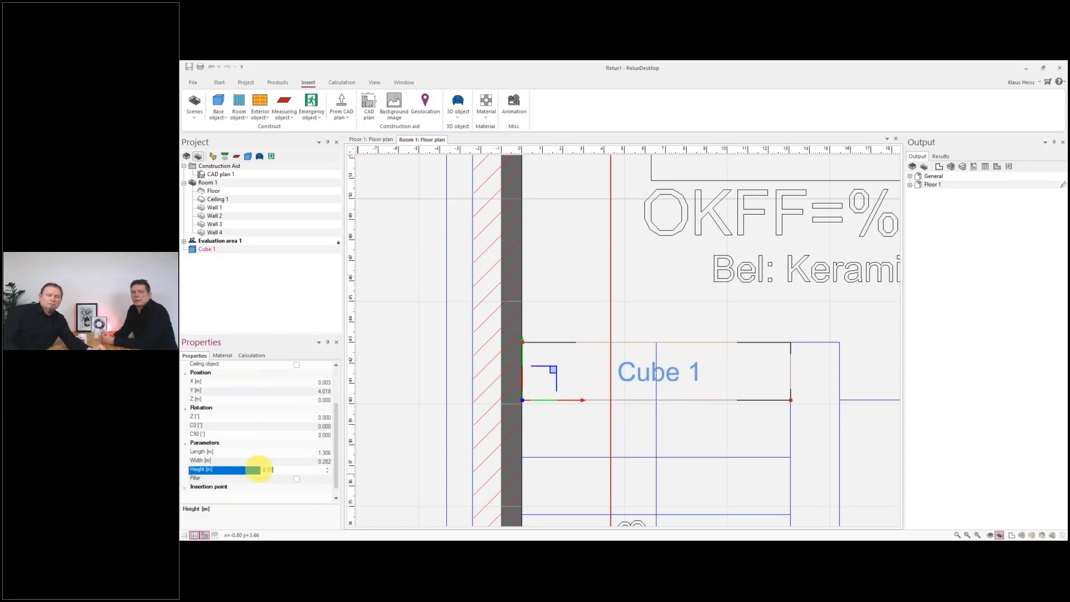
pyautogui.click(256, 478)
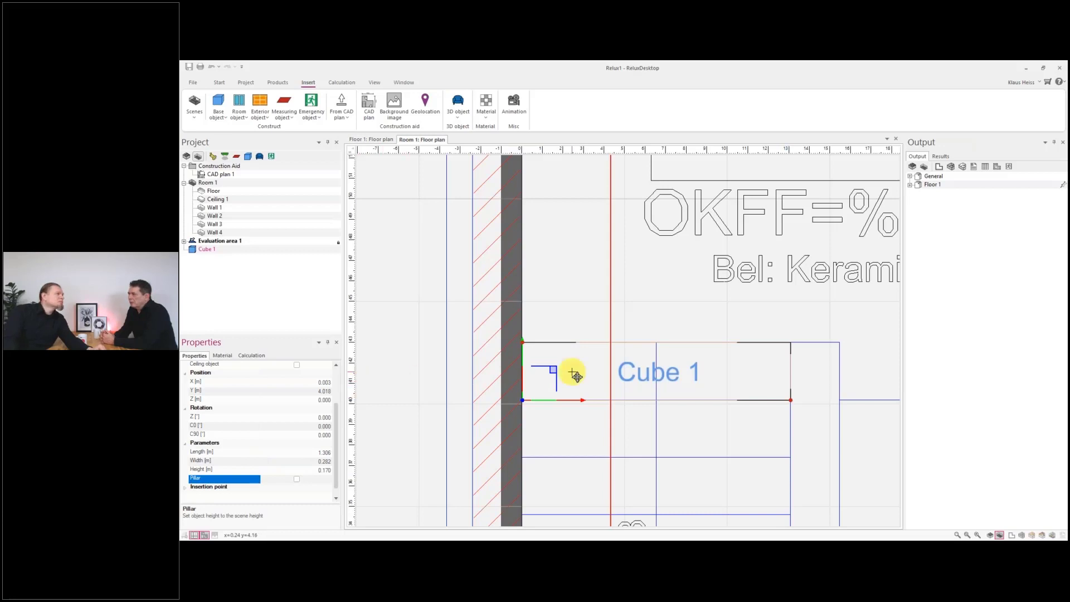
# Assign the "1 floor" material to the top surface of the tread cube.
pyautogui.scroll(-2, 660, 418)
pyautogui.moveTo(683, 445); pyautogui.dragTo(659, 334, button='middle')
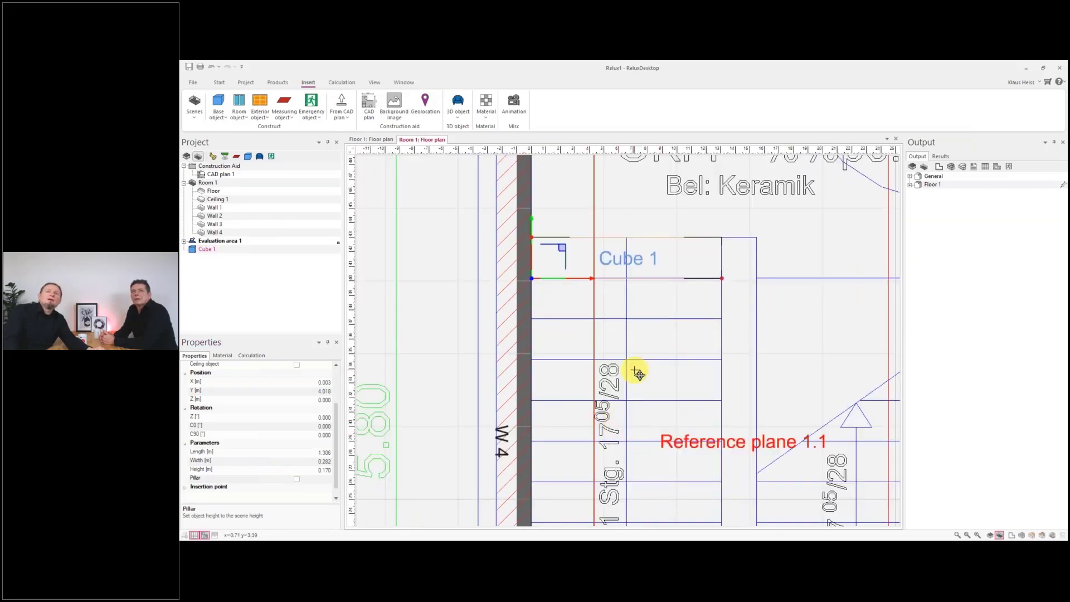
pyautogui.click(222, 355)
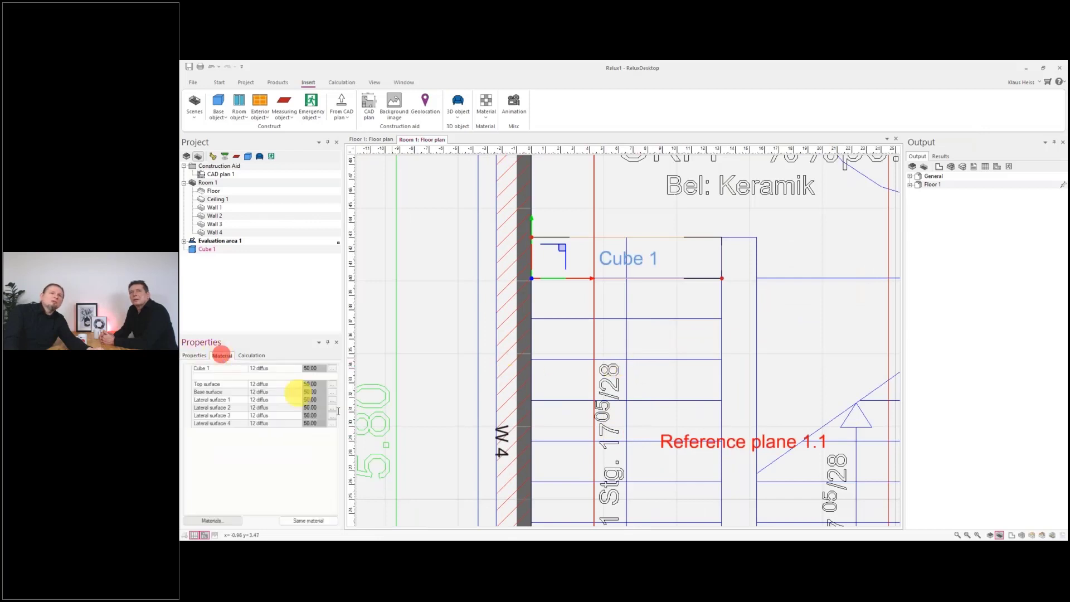
pyautogui.click(282, 384)
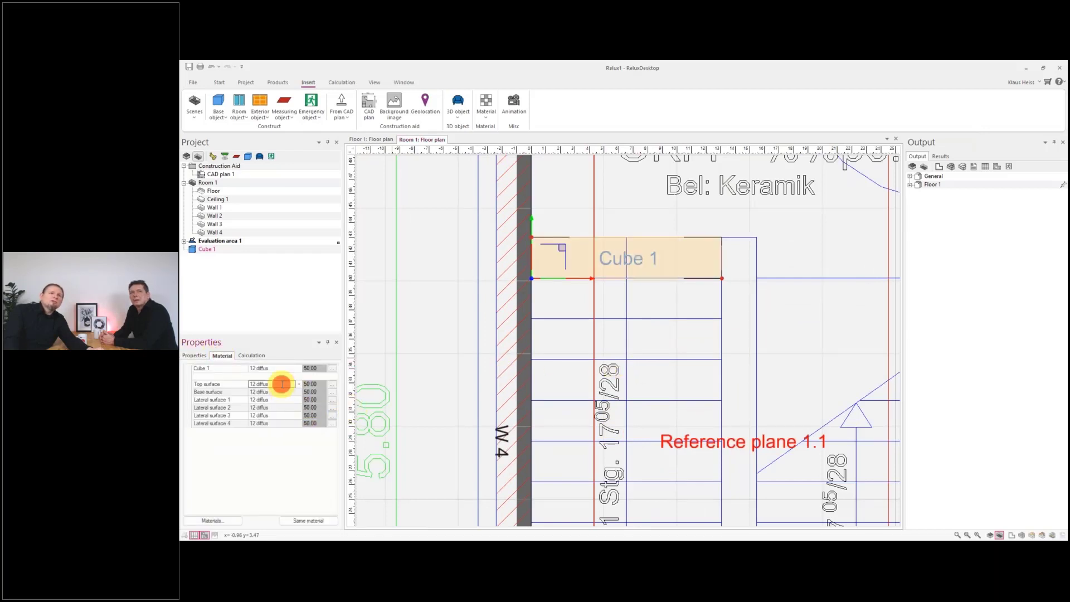
pyautogui.click(296, 383)
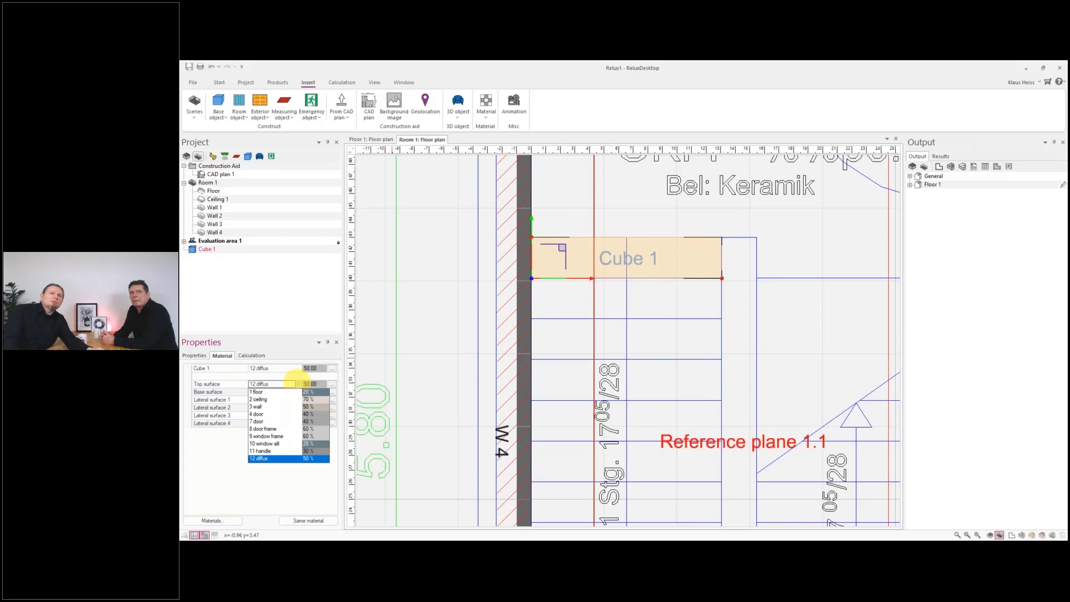
pyautogui.click(284, 393)
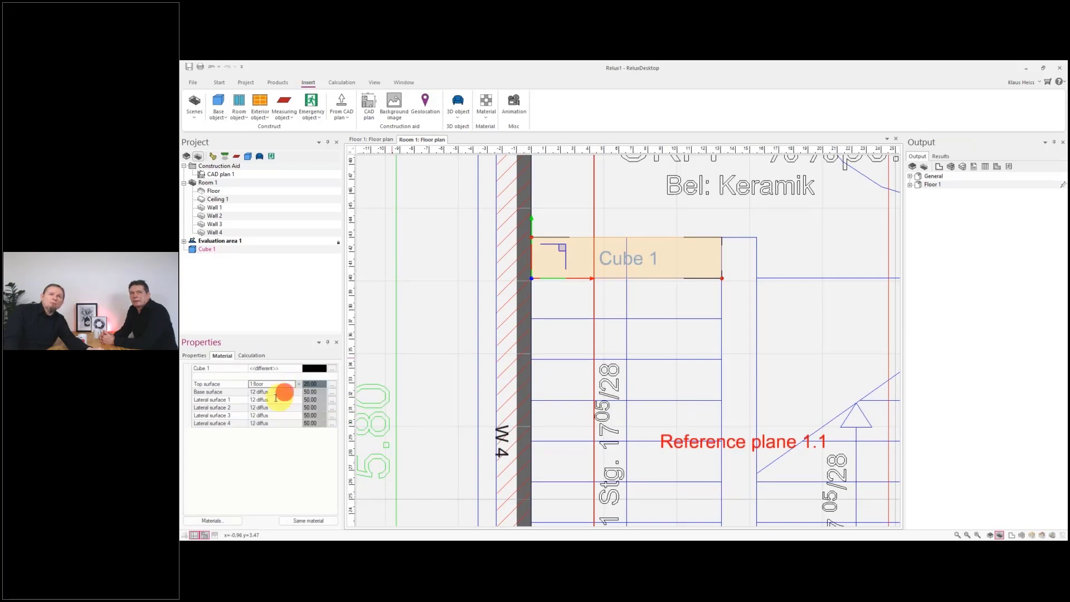
# Assign the "2 ceiling" material to the base surface of the tread cube.
pyautogui.click(267, 392)
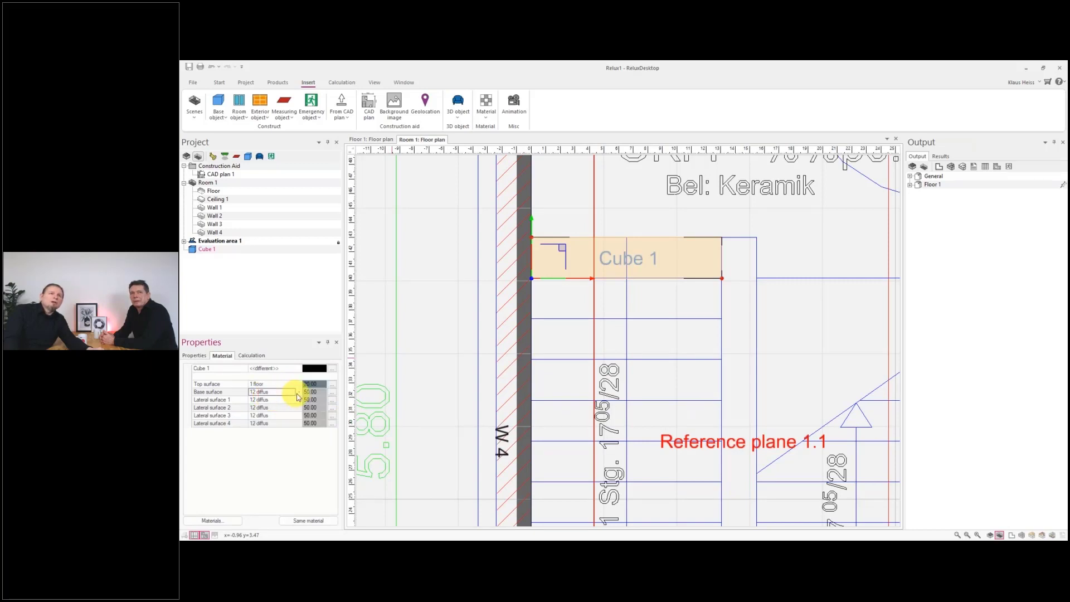
pyautogui.click(296, 391)
pyautogui.click(284, 399)
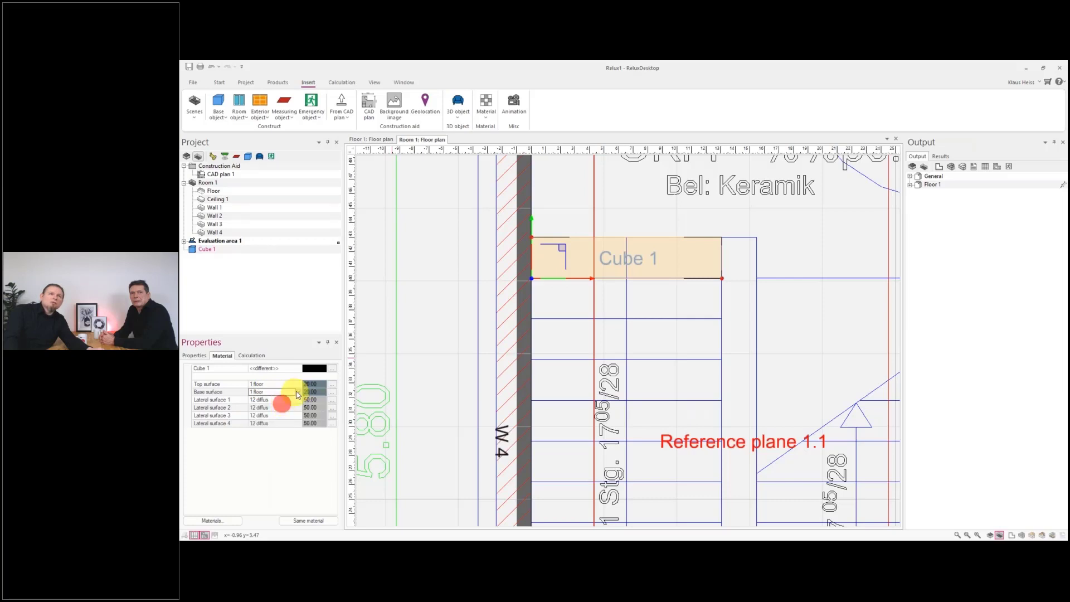
pyautogui.click(298, 392)
pyautogui.click(287, 408)
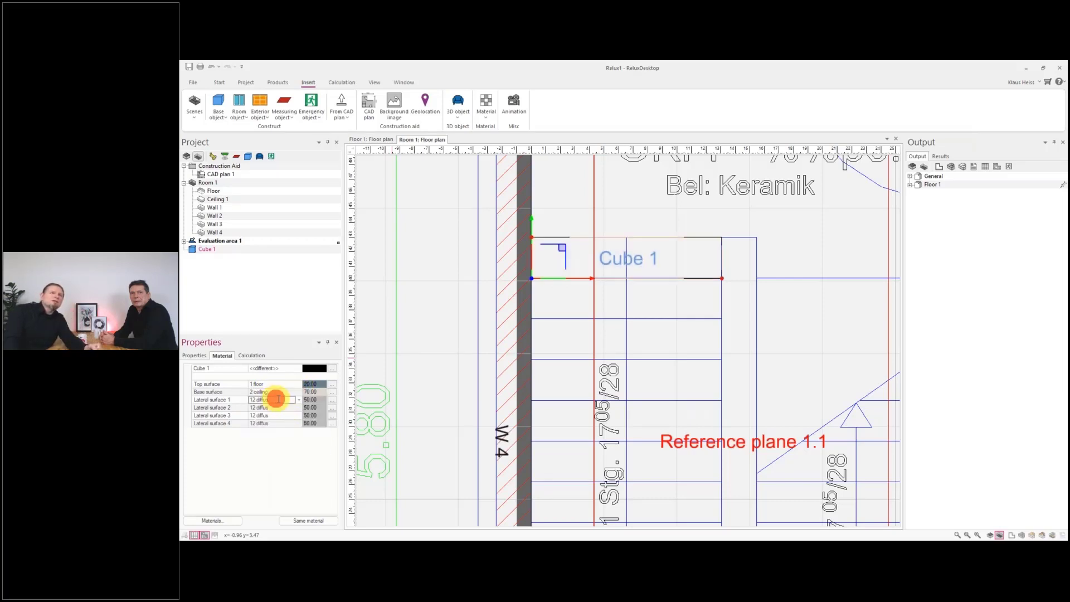
# Assign the "3 wall" material to all four lateral surfaces of the tread cube.
pyautogui.click(275, 400)
pyautogui.click(295, 399)
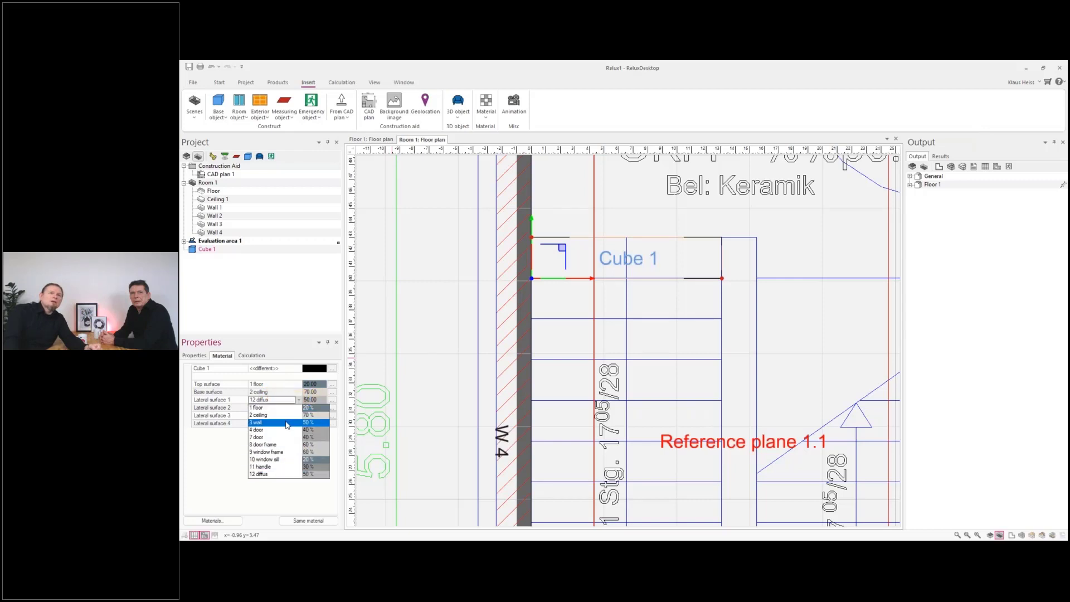
pyautogui.click(282, 421)
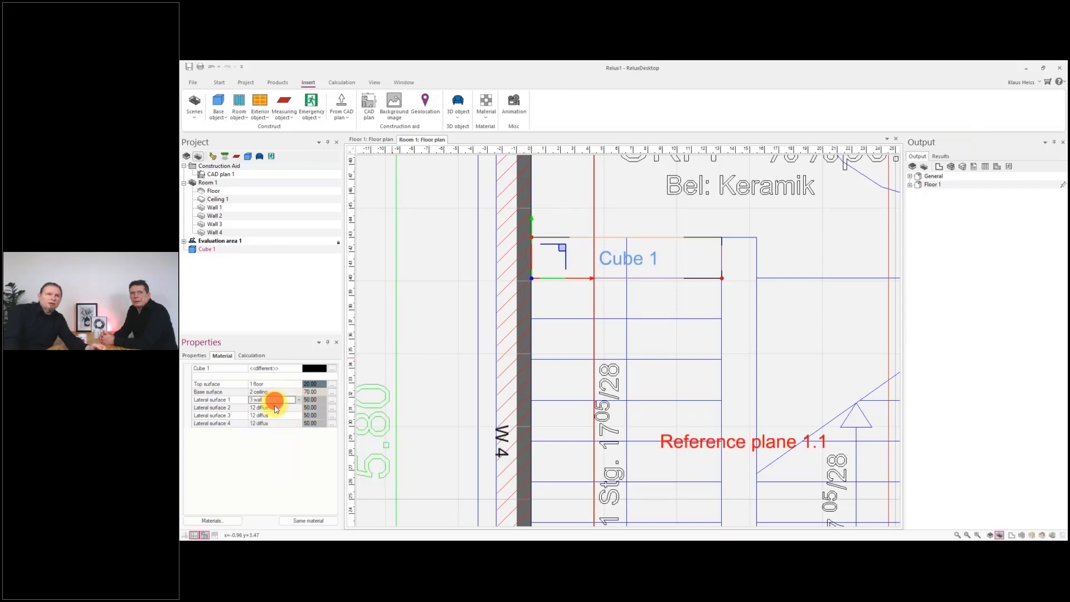
pyautogui.click(273, 423)
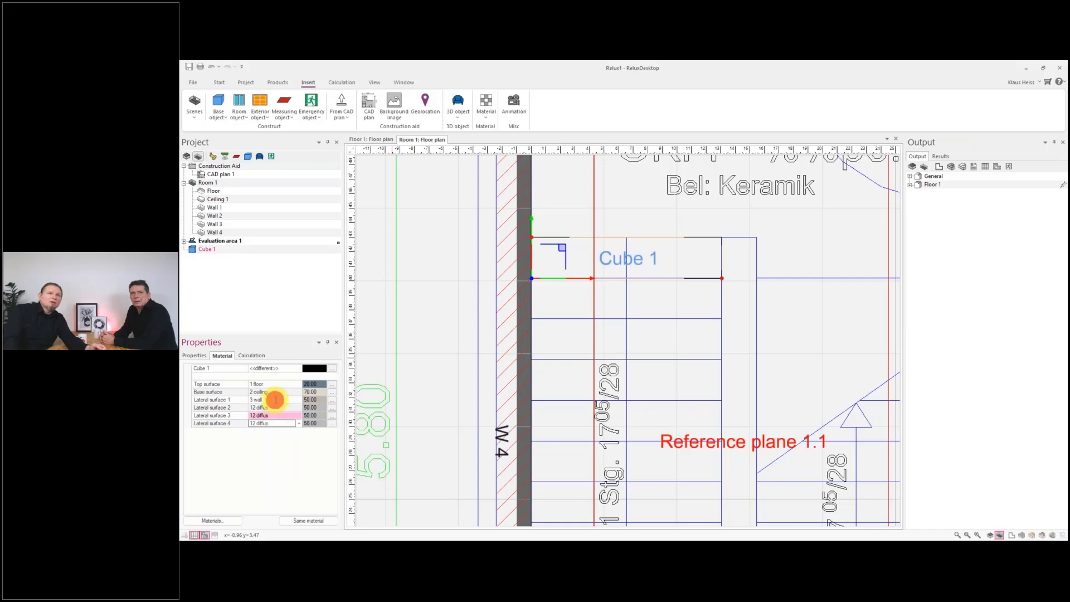
pyautogui.keyDown('shift'); pyautogui.click(275, 399); pyautogui.keyUp('shift')
pyautogui.click(308, 522)
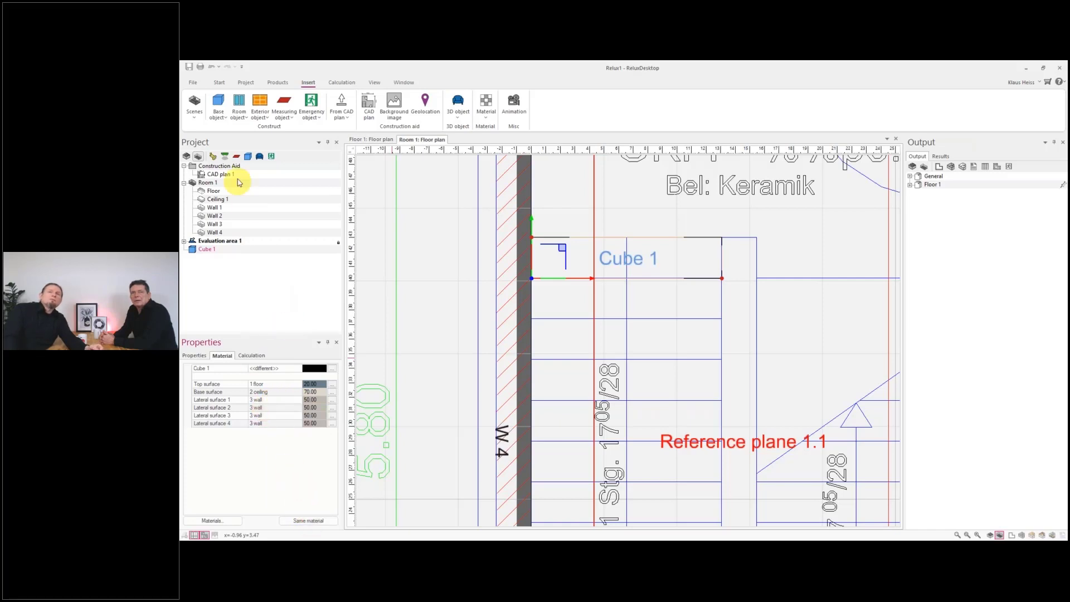
# Insert a rectangular measuring area with its origin just inside the wall-side lower corner of the tread cube.
pyautogui.click(286, 115)
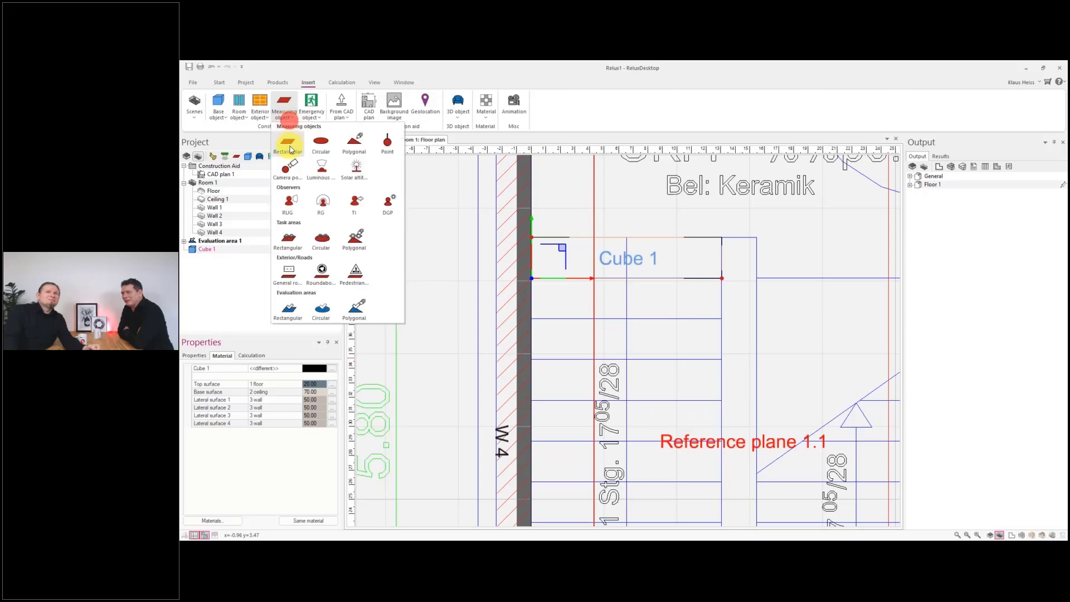
pyautogui.click(286, 146)
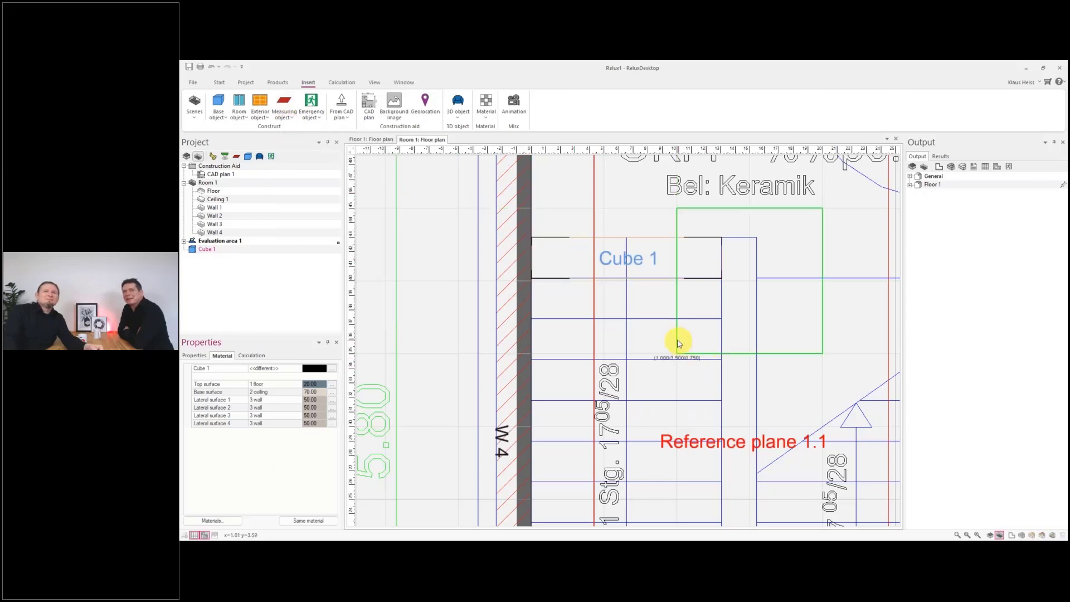
pyautogui.scroll(1, 557, 276)
pyautogui.scroll(3, 557, 276)
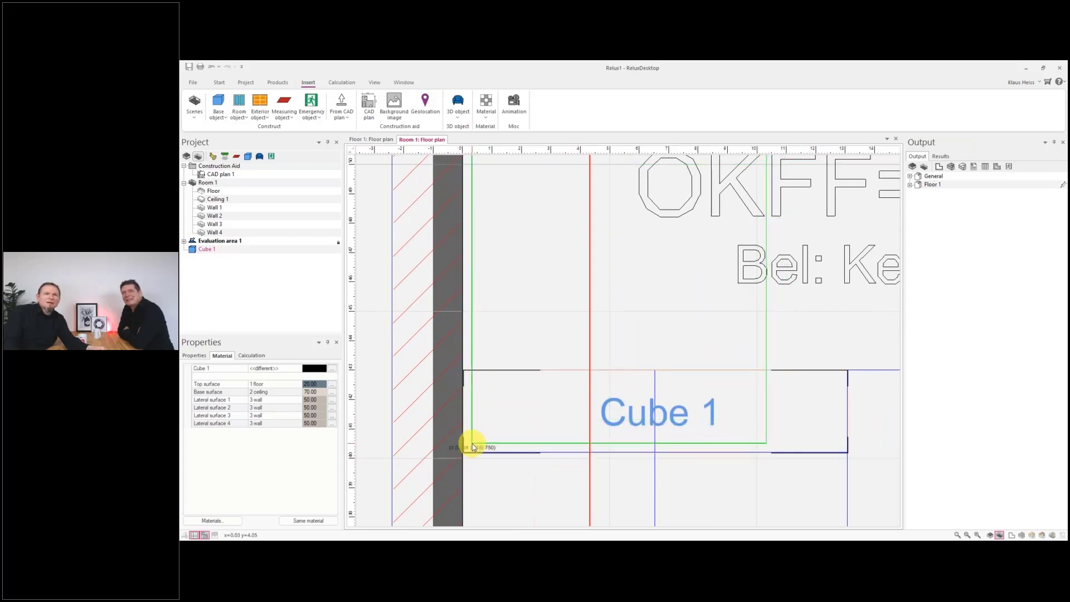
pyautogui.click(470, 443)
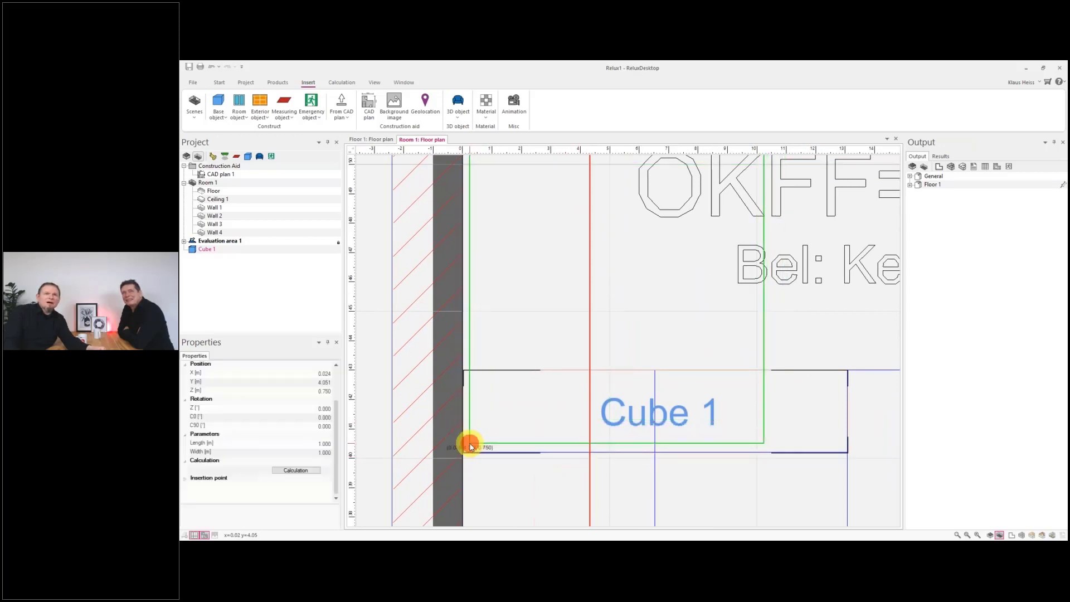
# Resize the measuring area to about 1.25 m by 0.22 m so it lies just inside the tread's outline.
pyautogui.click(762, 446)
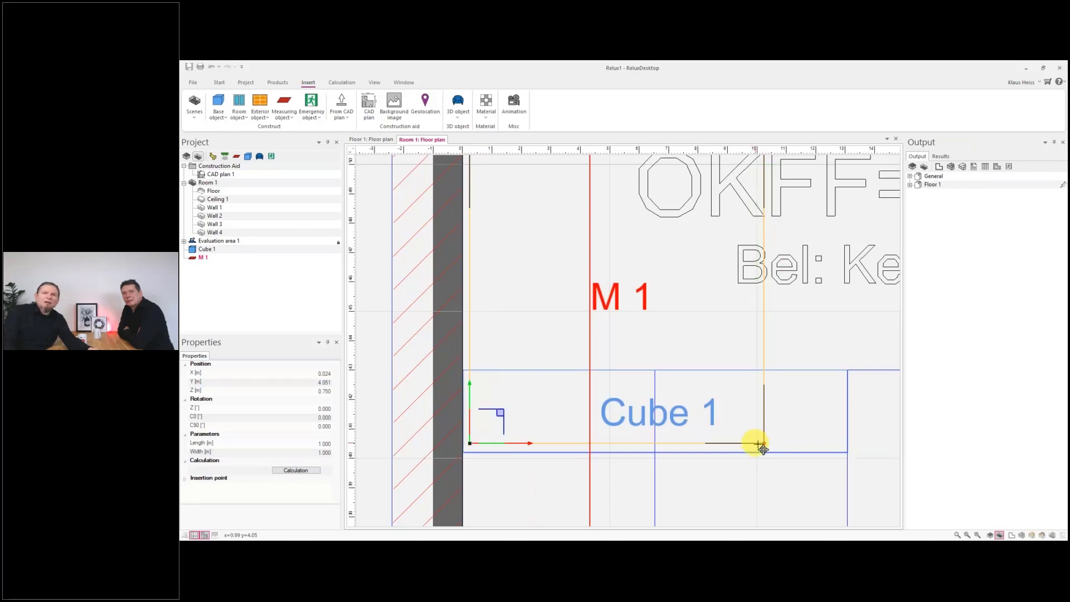
pyautogui.moveTo(768, 445); pyautogui.dragTo(836, 442)
pyautogui.scroll(-1, 677, 358)
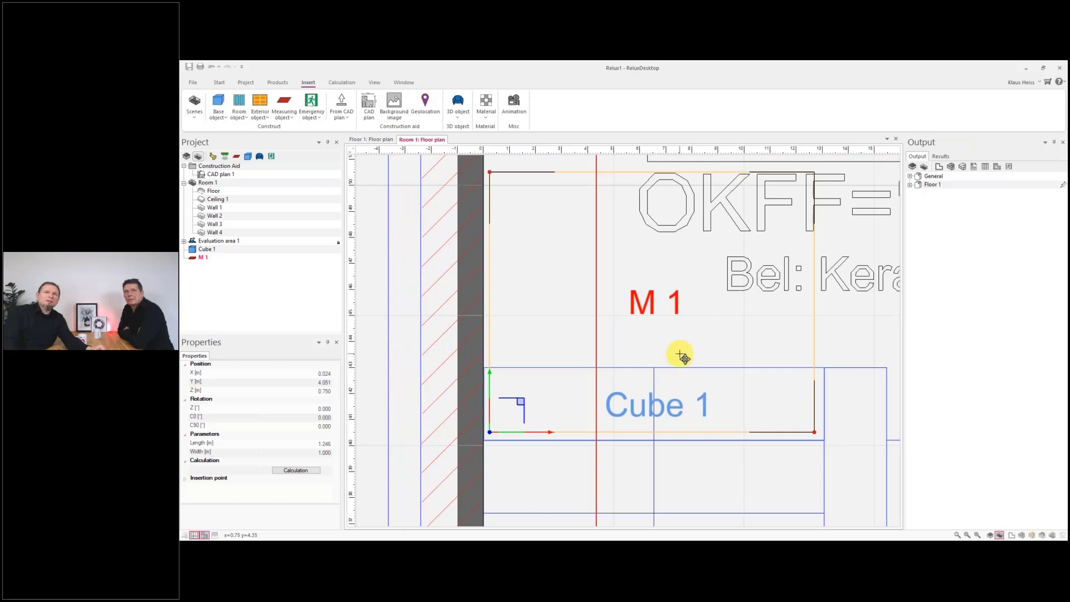
pyautogui.moveTo(679, 353); pyautogui.dragTo(677, 373, button='middle')
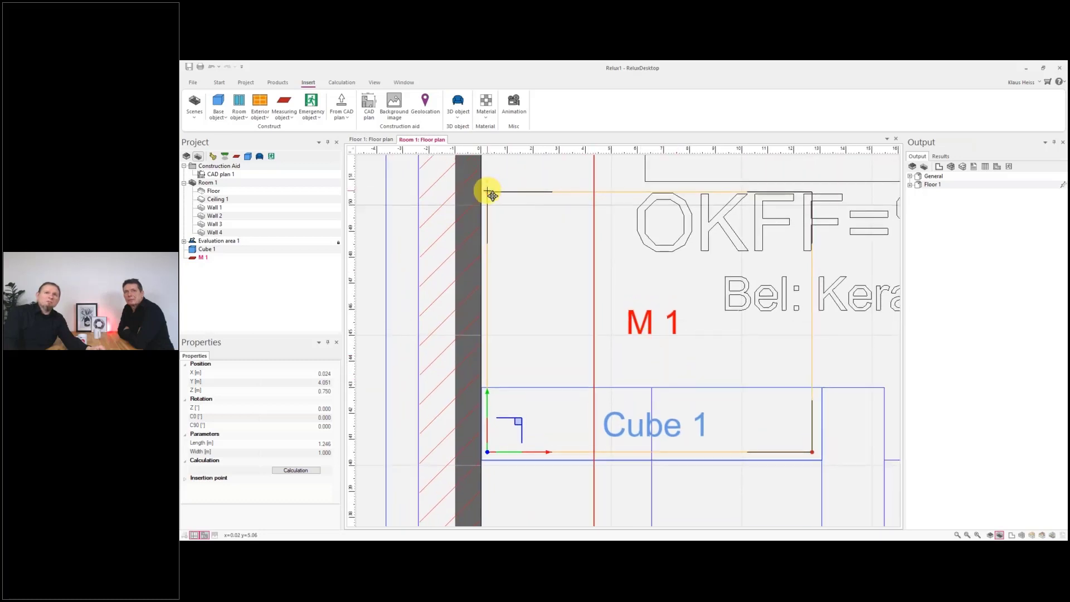
pyautogui.moveTo(491, 192); pyautogui.dragTo(487, 395)
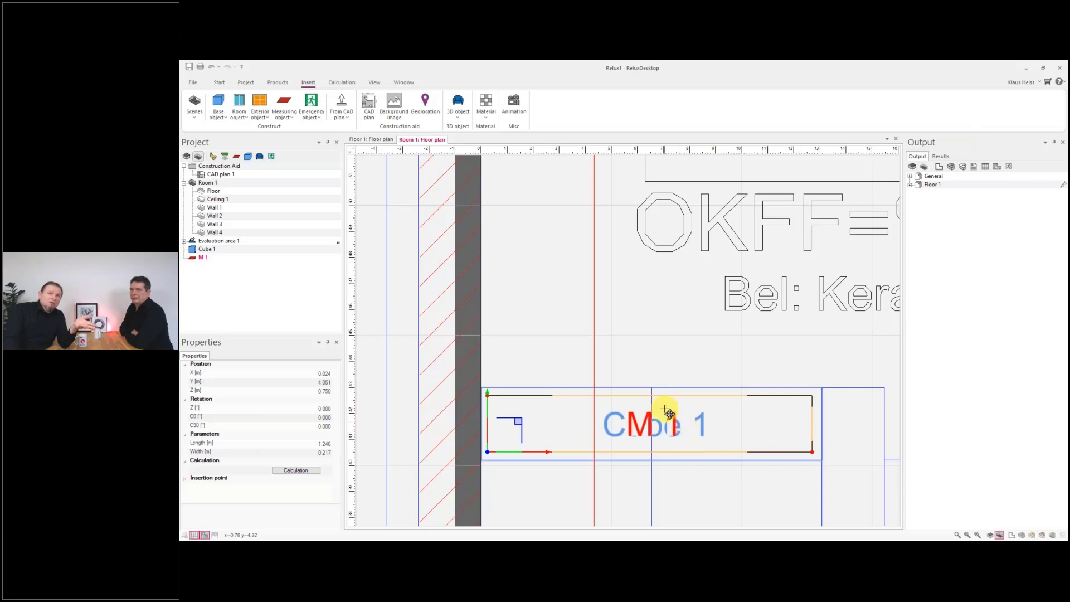
# Turn off automatic adjustment of the measuring area's calculation raster and set its number of points in X to 7.
pyautogui.click(289, 471)
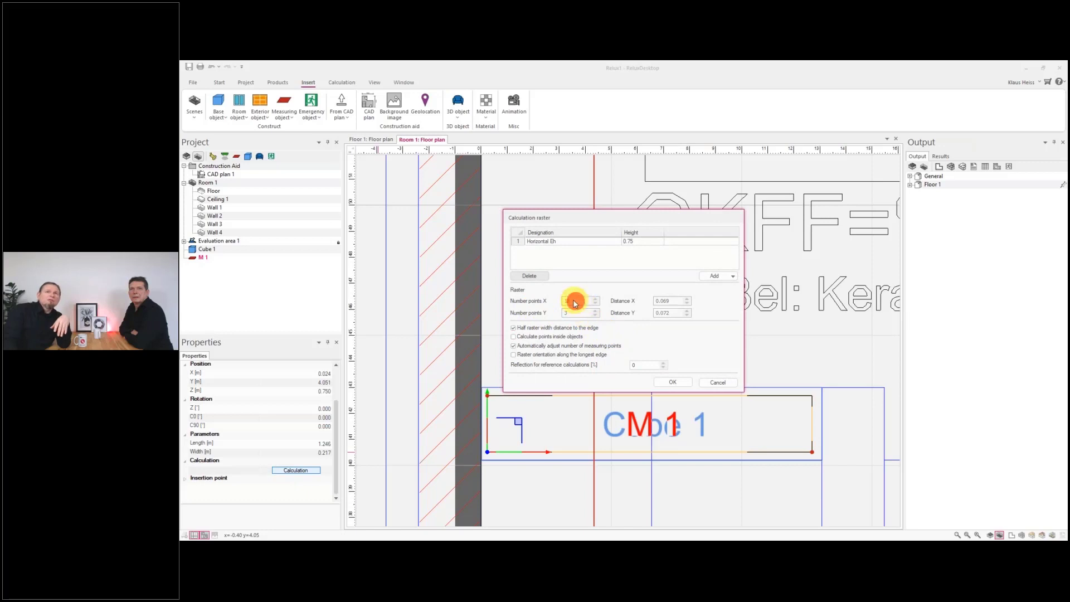
pyautogui.click(539, 346)
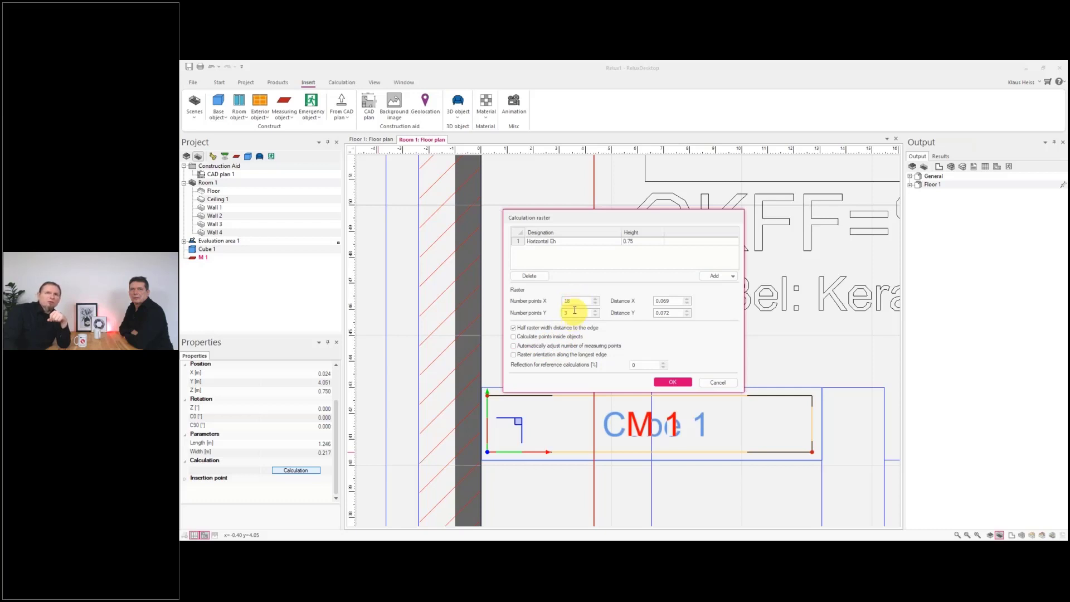
pyautogui.moveTo(574, 301); pyautogui.dragTo(548, 300)
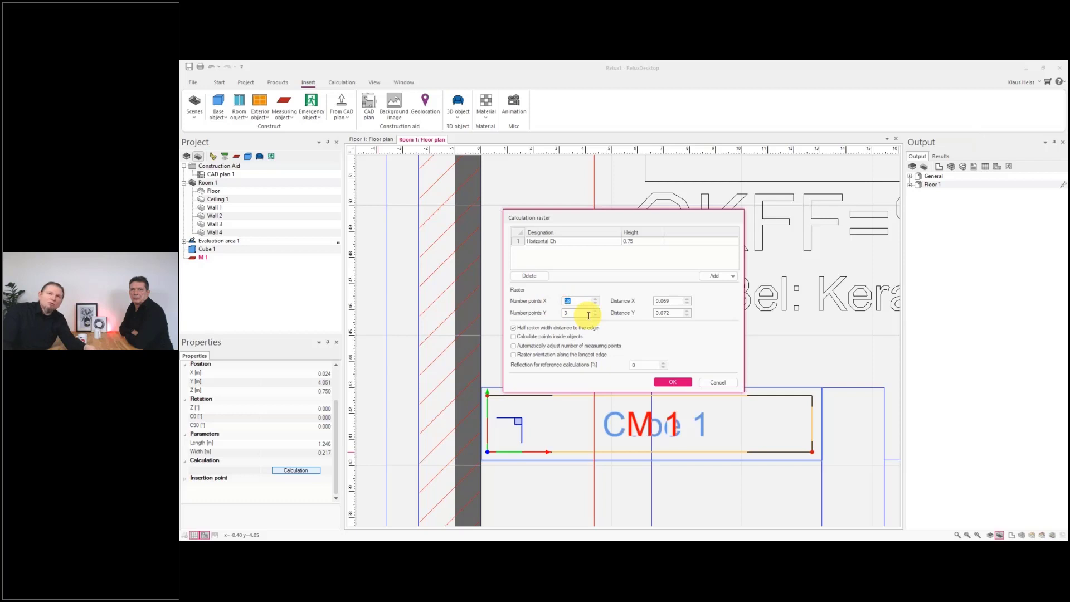
pyautogui.moveTo(574, 303); pyautogui.dragTo(560, 302)
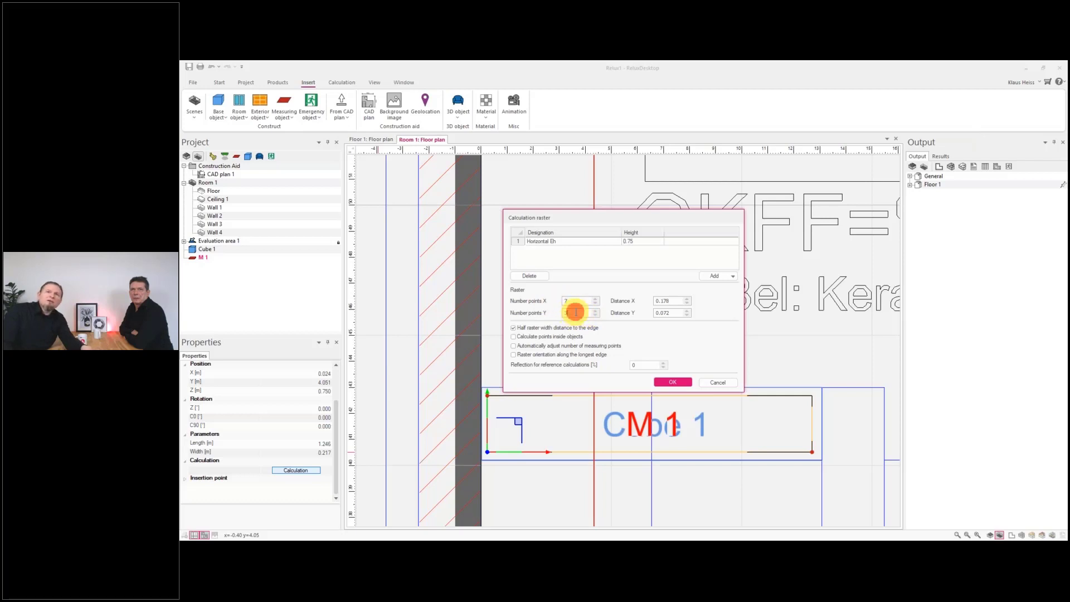
pyautogui.click(674, 382)
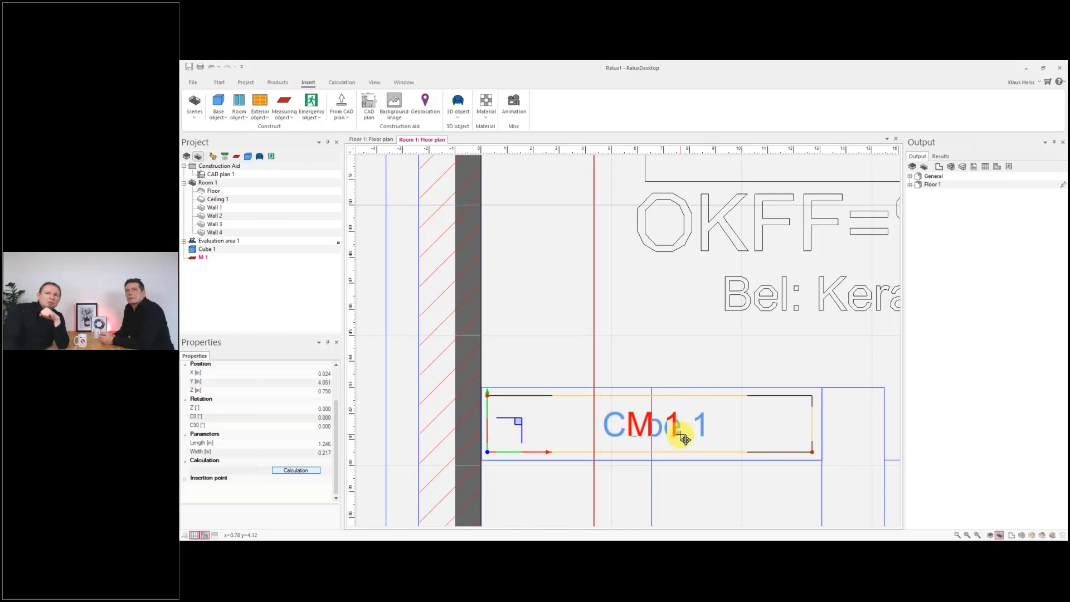
# Display the calculation grid of the measuring area on the tread in the floor plan.
pyautogui.scroll(-3, 681, 432)
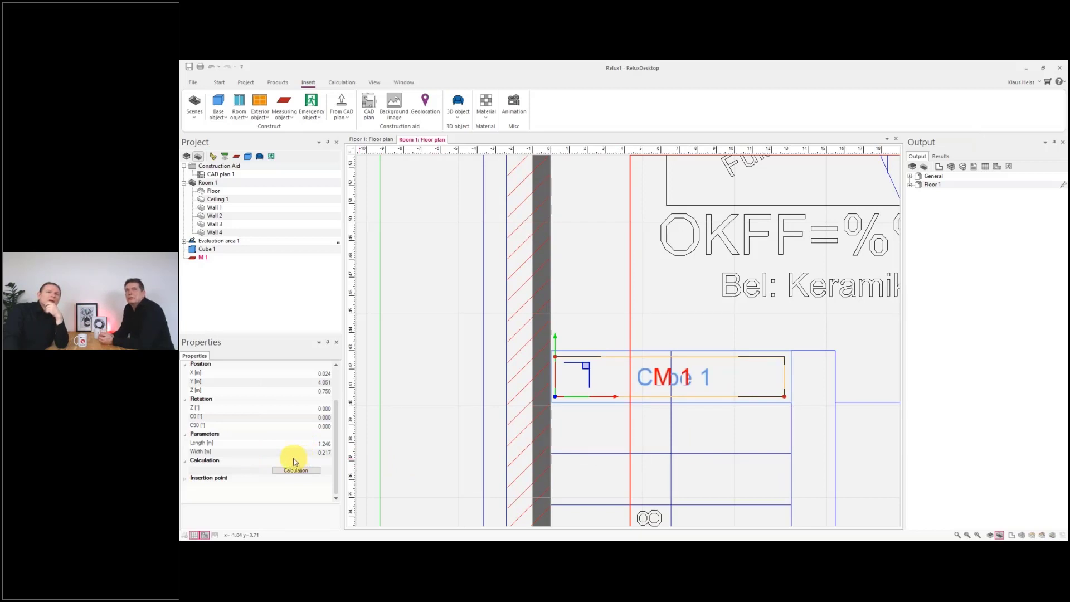
pyautogui.click(374, 82)
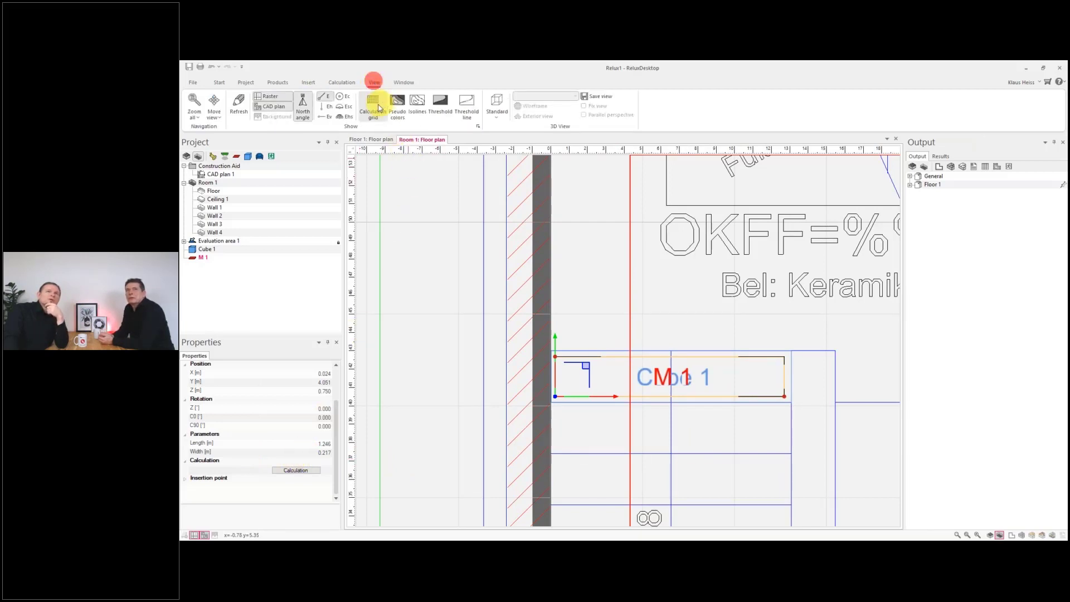
pyautogui.click(372, 106)
pyautogui.scroll(2, 663, 394)
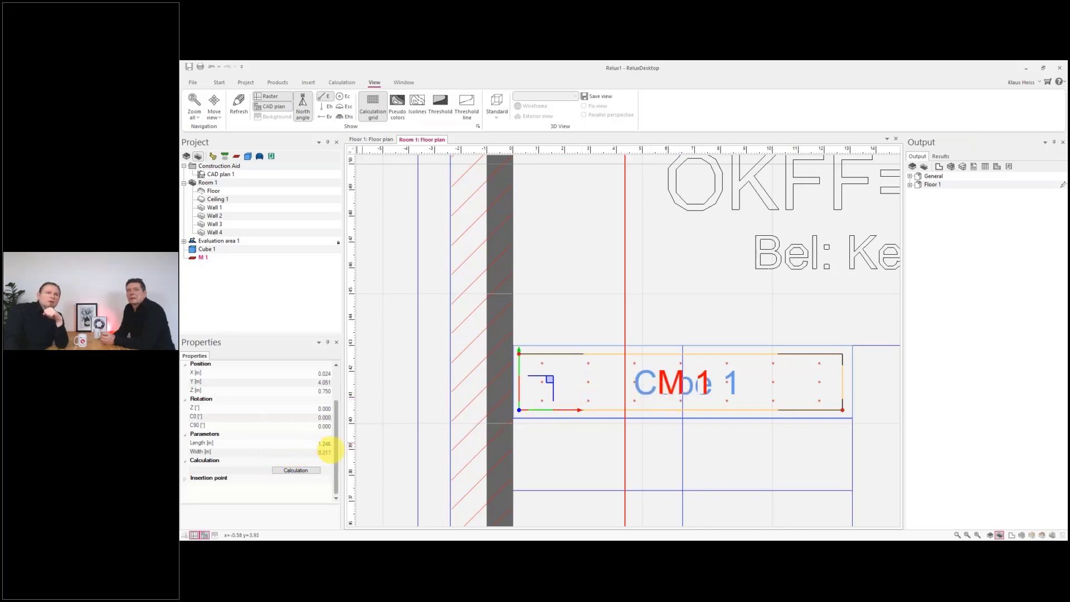
# Set the Z position of the measuring area on the tread to 0.2 m.
pyautogui.click(296, 391)
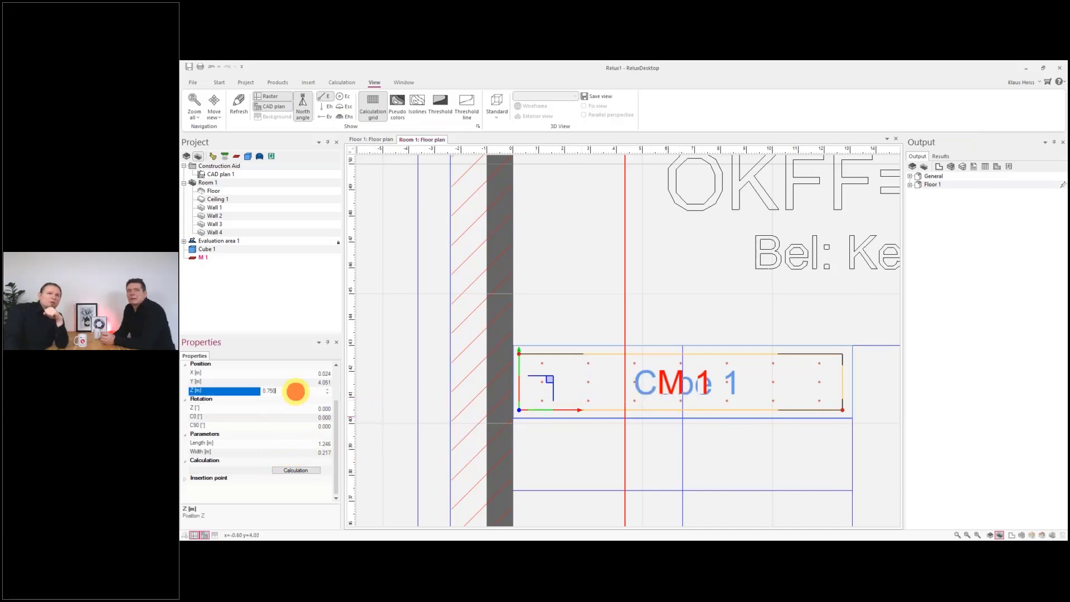
pyautogui.moveTo(285, 390); pyautogui.dragTo(259, 390)
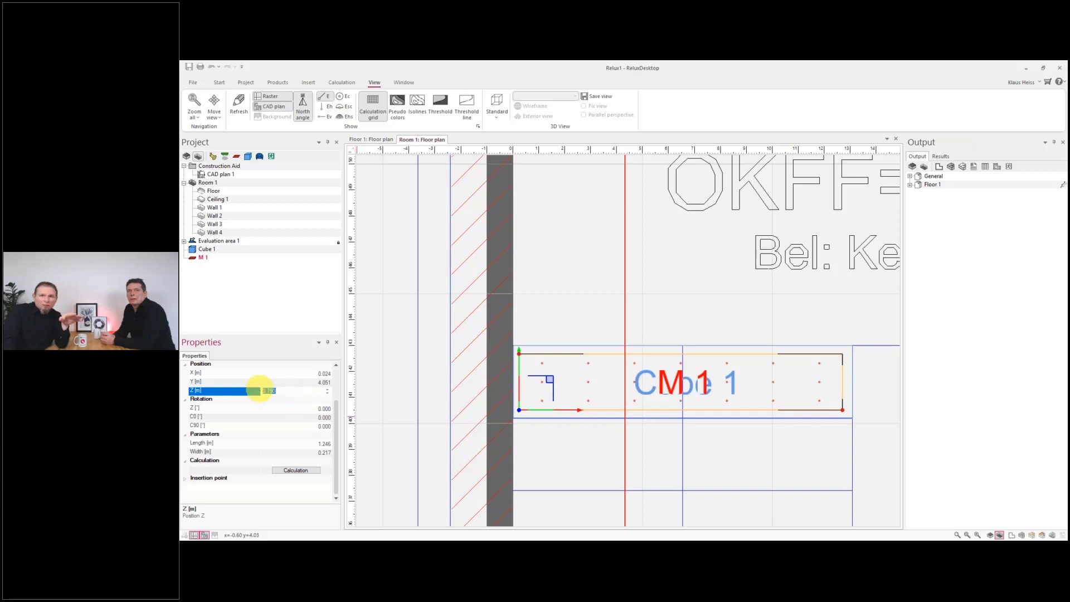
pyautogui.write('0.2')
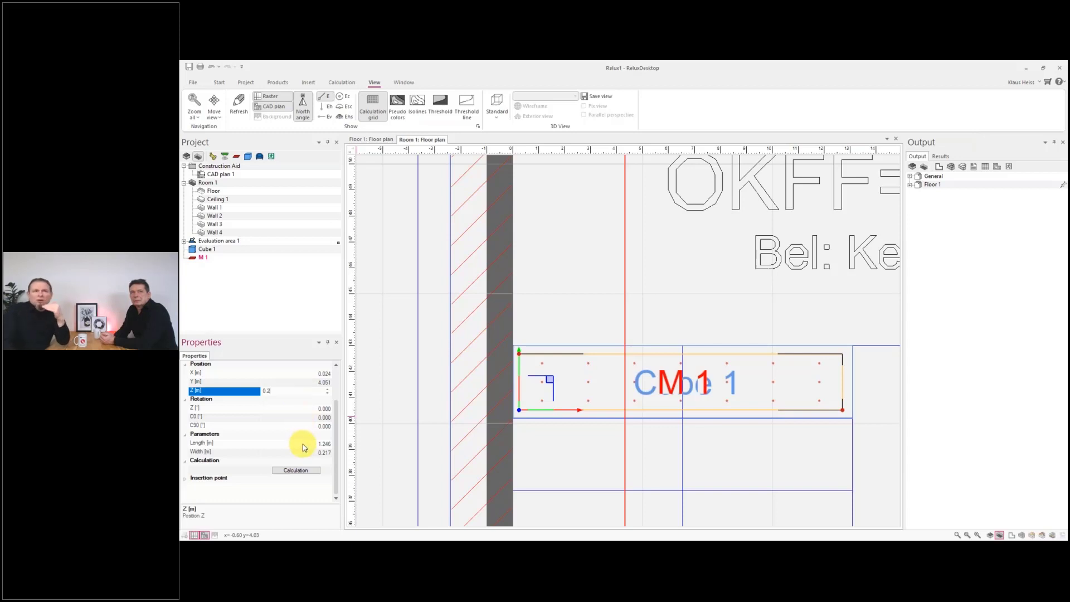
pyautogui.click(279, 383)
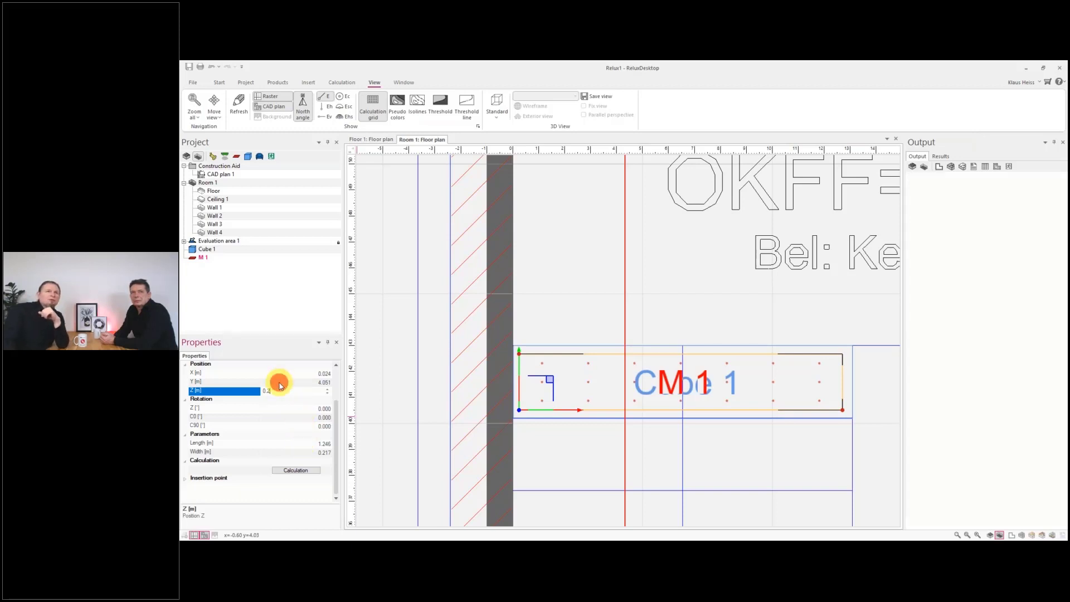
# Show the room in the 3D view and combine Cube 1 and measuring area M 1 into a group.
pyautogui.click(288, 391)
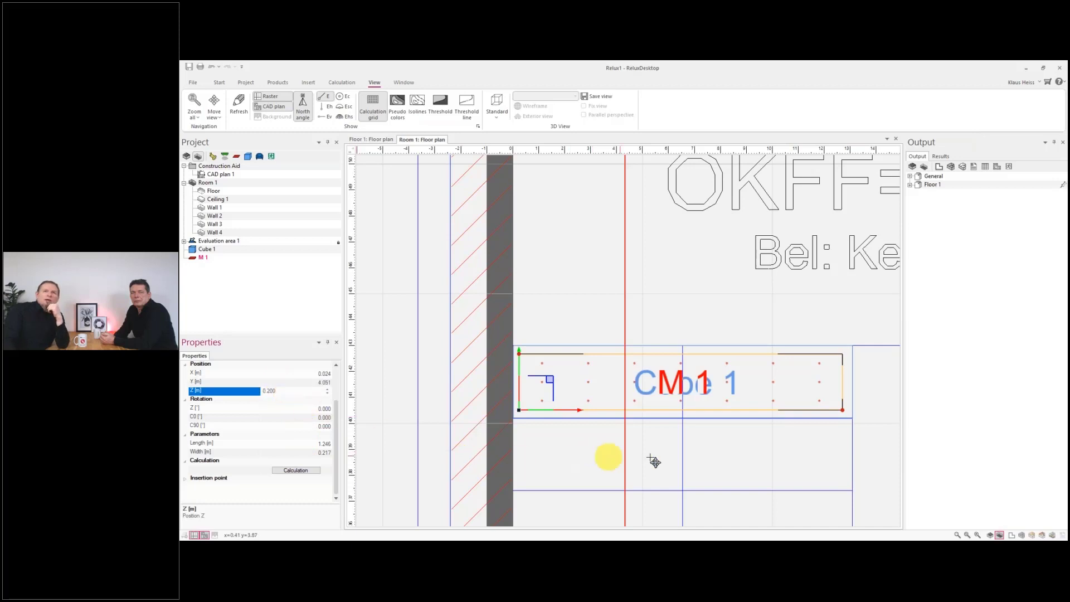
pyautogui.click(1019, 535)
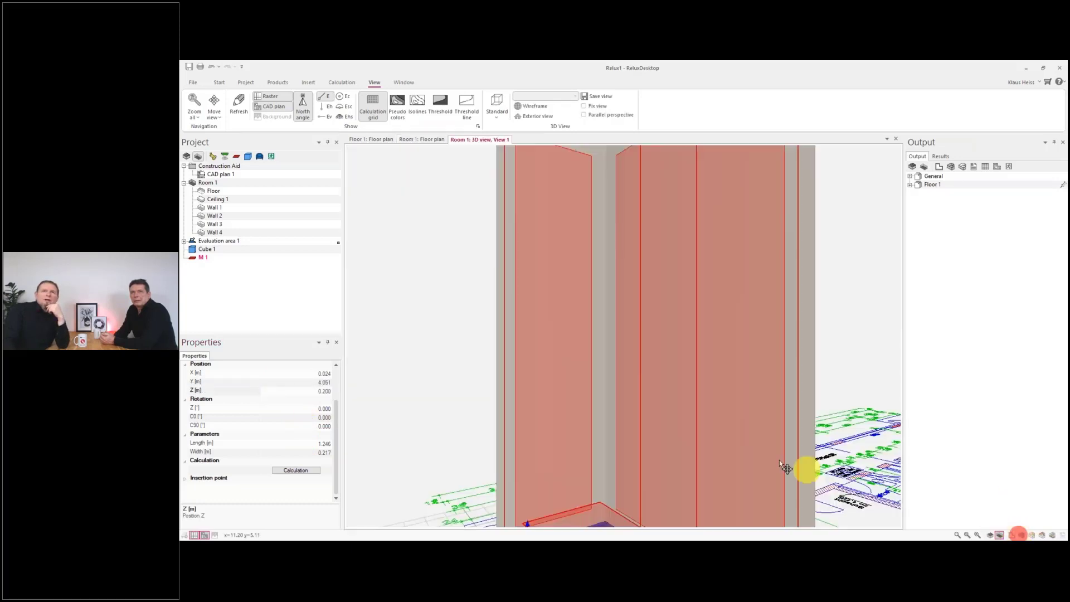
pyautogui.moveTo(673, 454); pyautogui.dragTo(721, 466, button='middle')
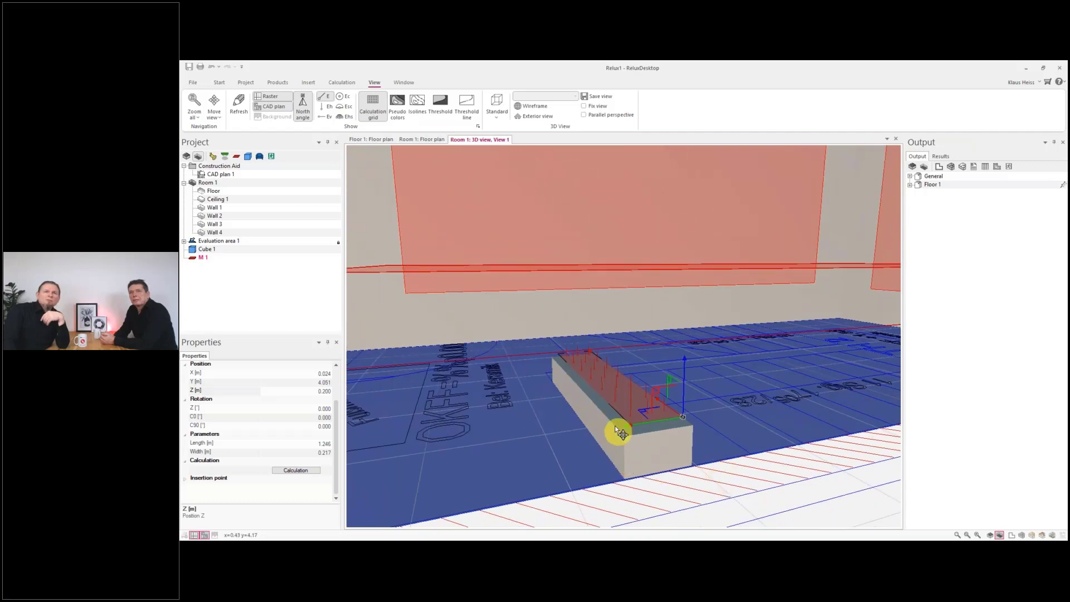
pyautogui.click(202, 250)
pyautogui.keyDown('ctrl'); pyautogui.click(204, 257); pyautogui.keyUp('ctrl')
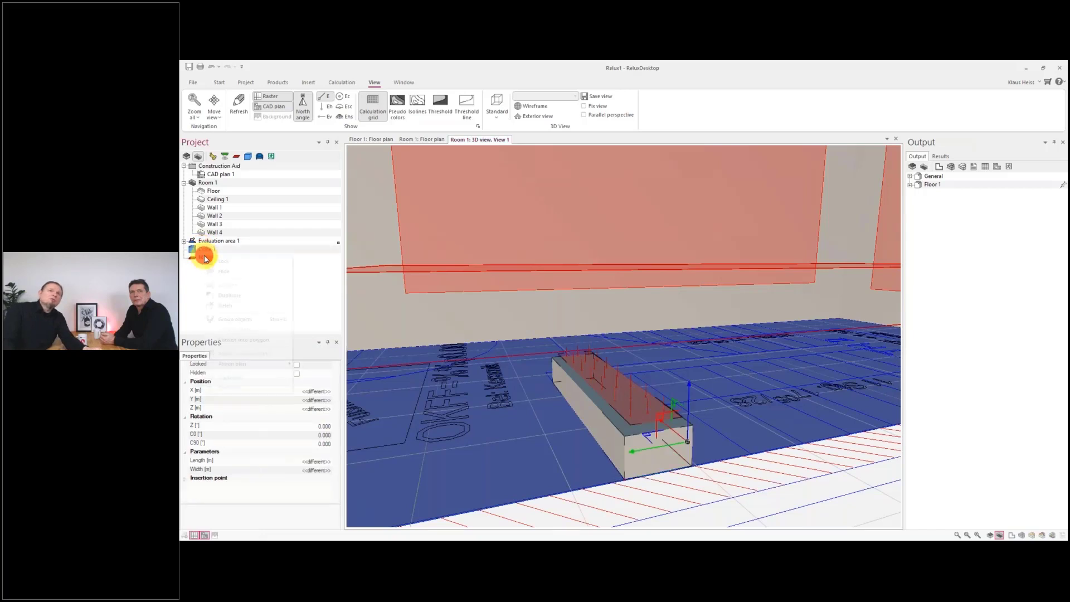
pyautogui.click(250, 320)
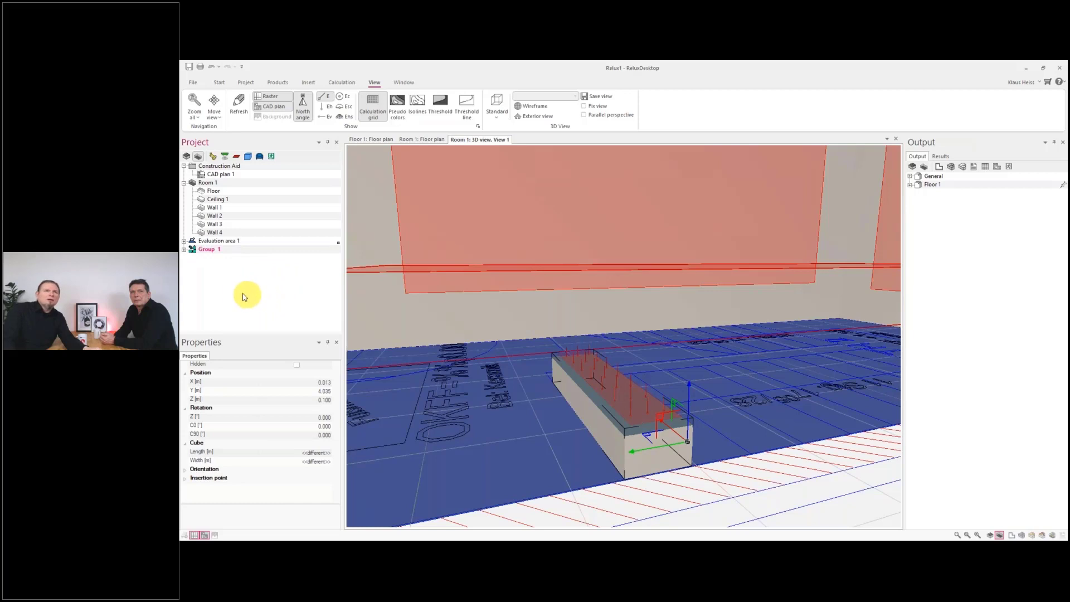
# Create a 3D row from the grouped tread and its measuring area.
pyautogui.rightClick(207, 250)
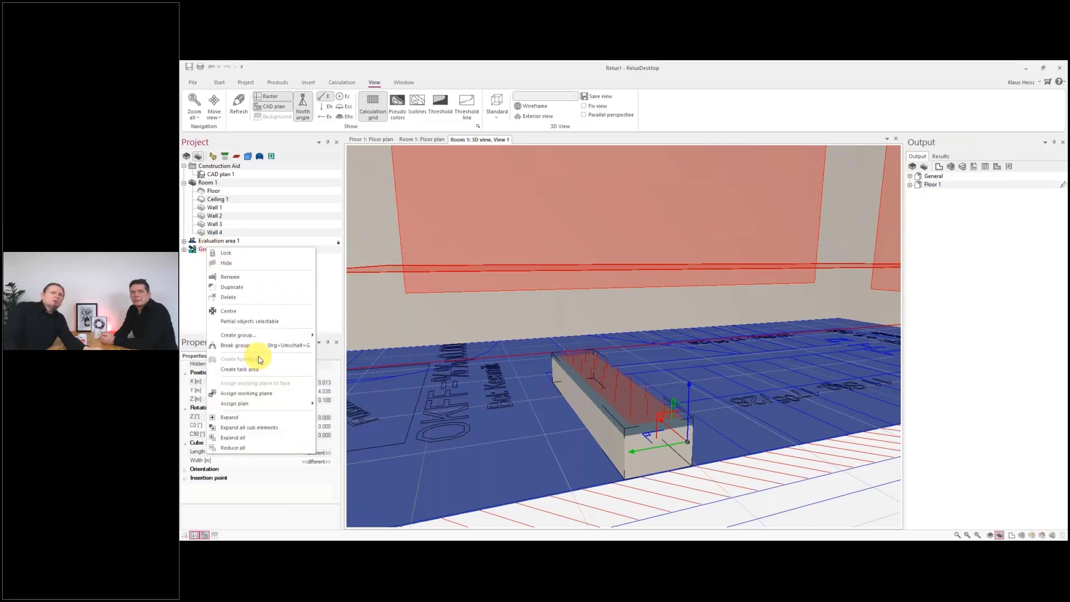
pyautogui.moveTo(267, 337)
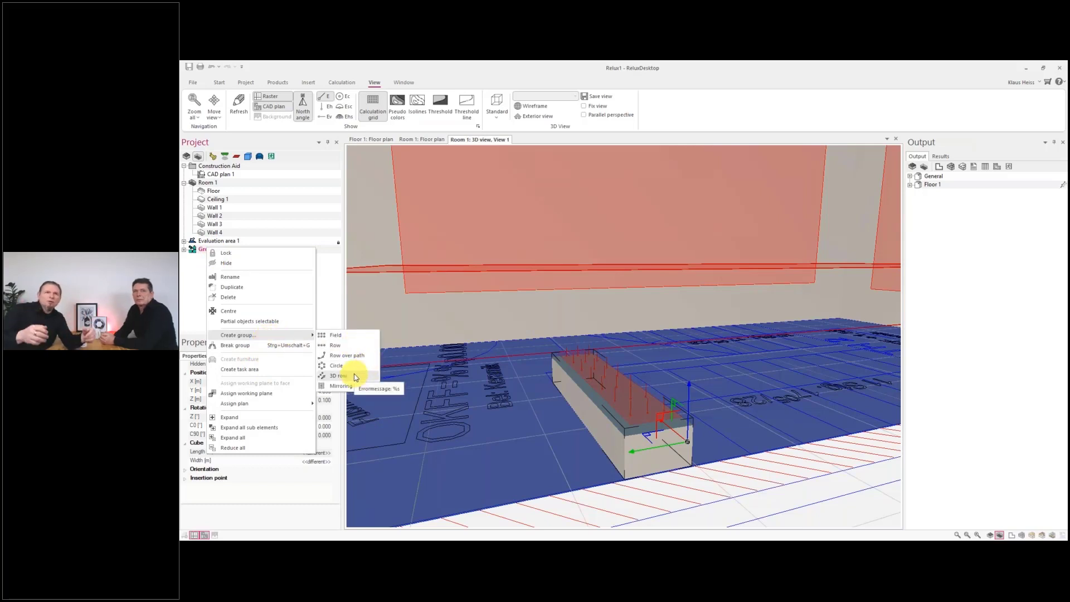
pyautogui.click(339, 375)
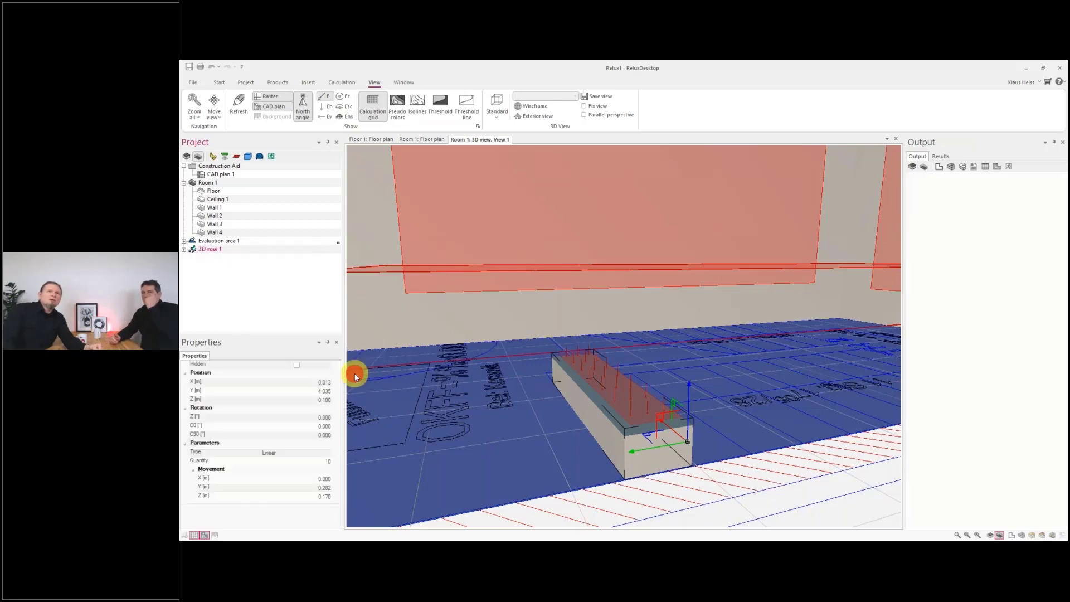
pyautogui.scroll(-4, 450, 418)
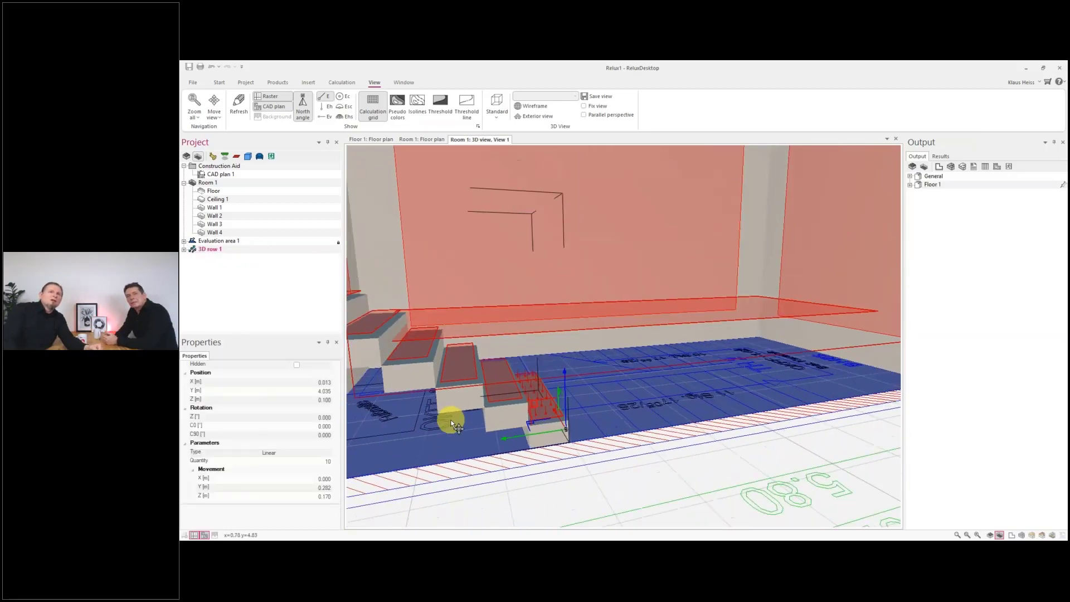
pyautogui.scroll(-5, 455, 426)
pyautogui.moveTo(541, 464); pyautogui.dragTo(568, 446)
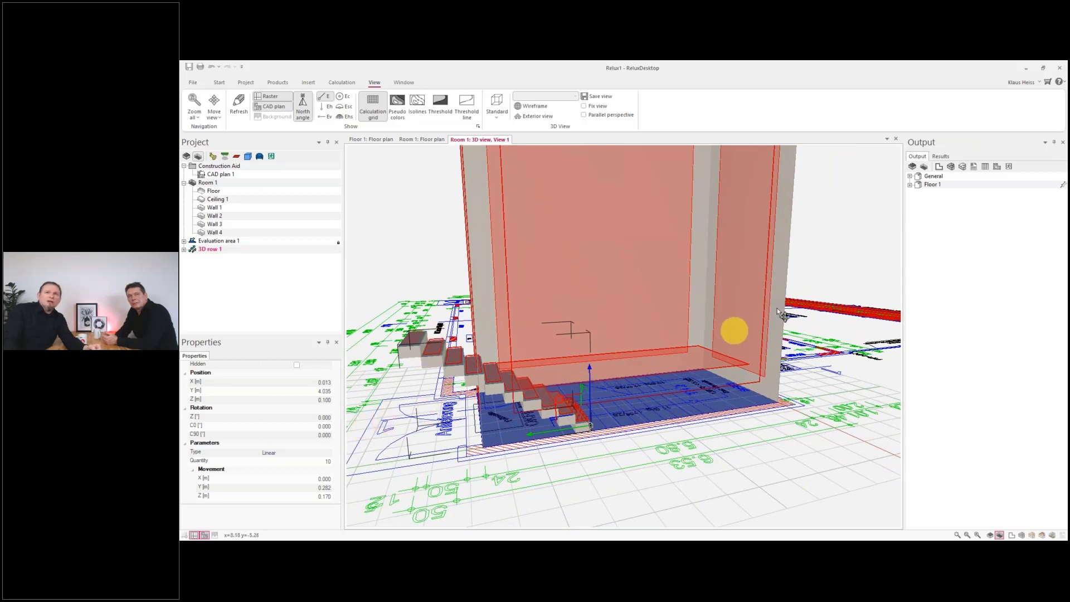
pyautogui.scroll(-2, 250, 466)
pyautogui.scroll(-1, 264, 474)
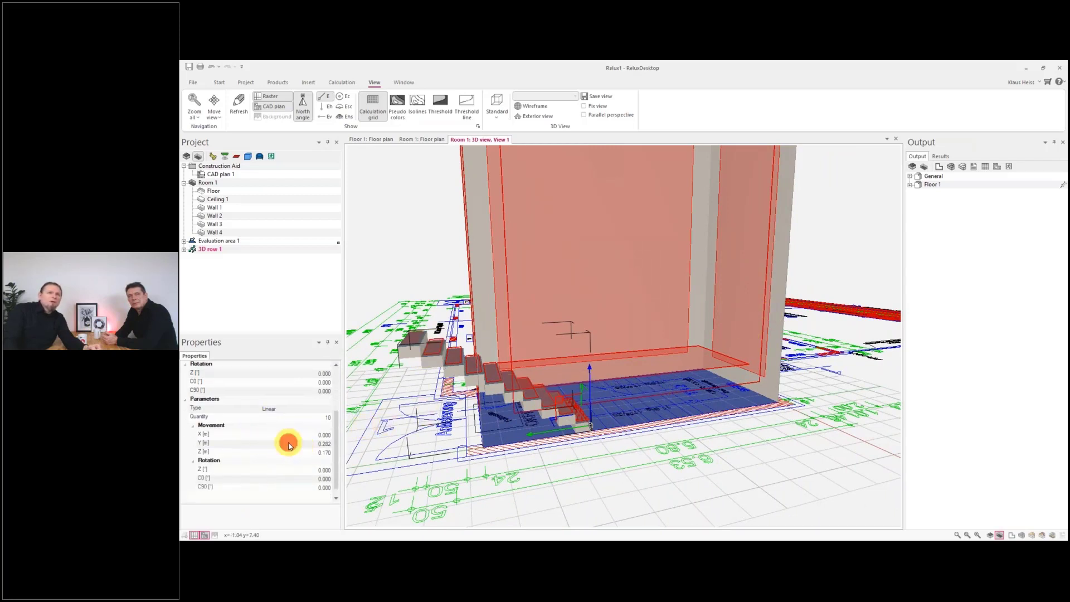
# Set the 3D row's movement in Y to -0.282 m so the stairs climb in the opposite direction.
pyautogui.click(288, 444)
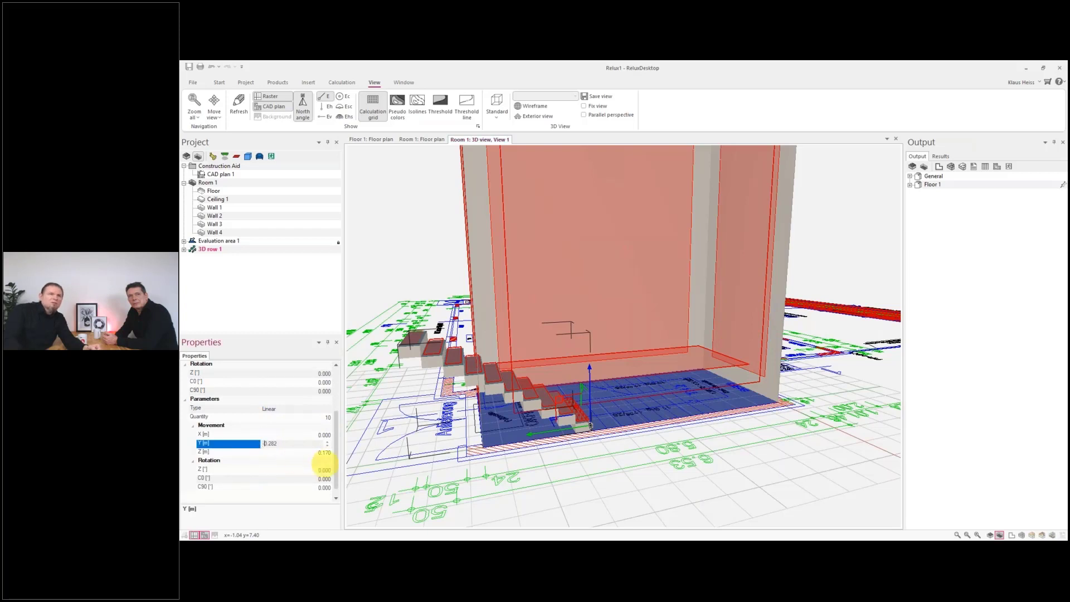
pyautogui.press('Down')
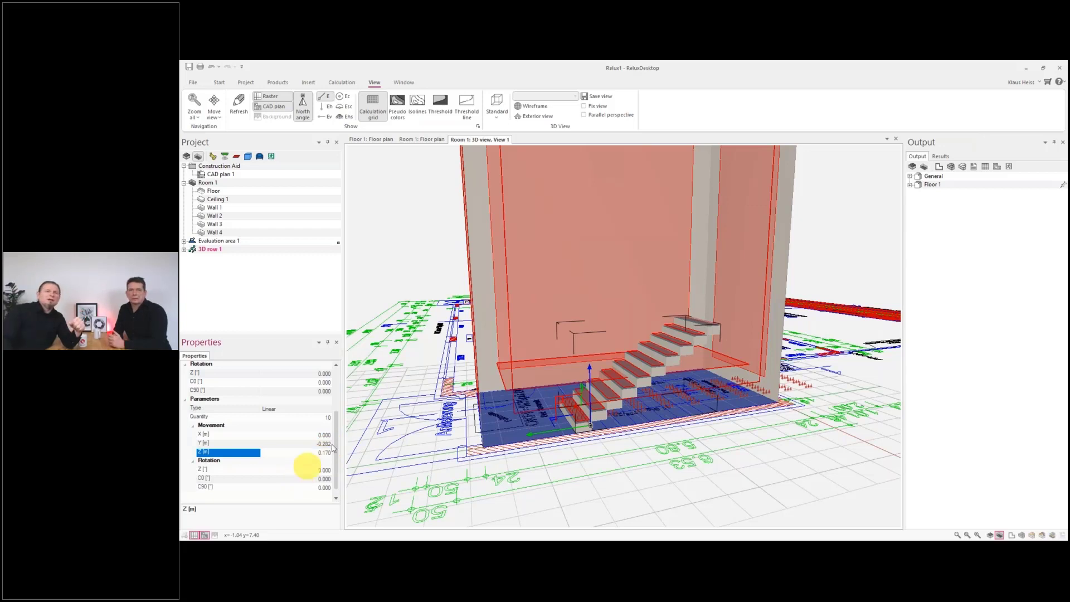
pyautogui.scroll(-1, 280, 465)
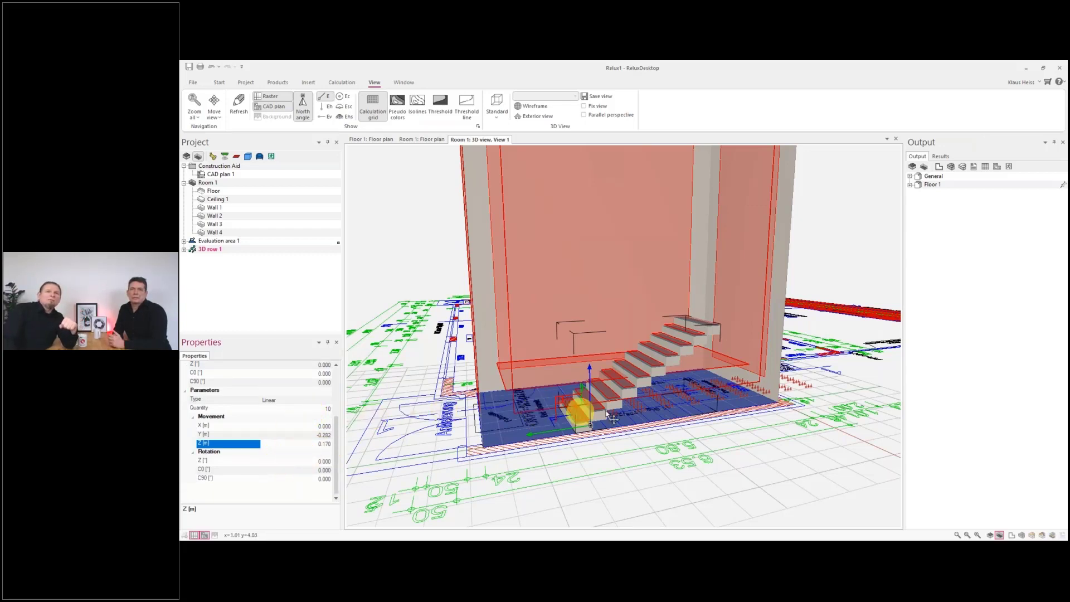
pyautogui.scroll(1, 704, 402)
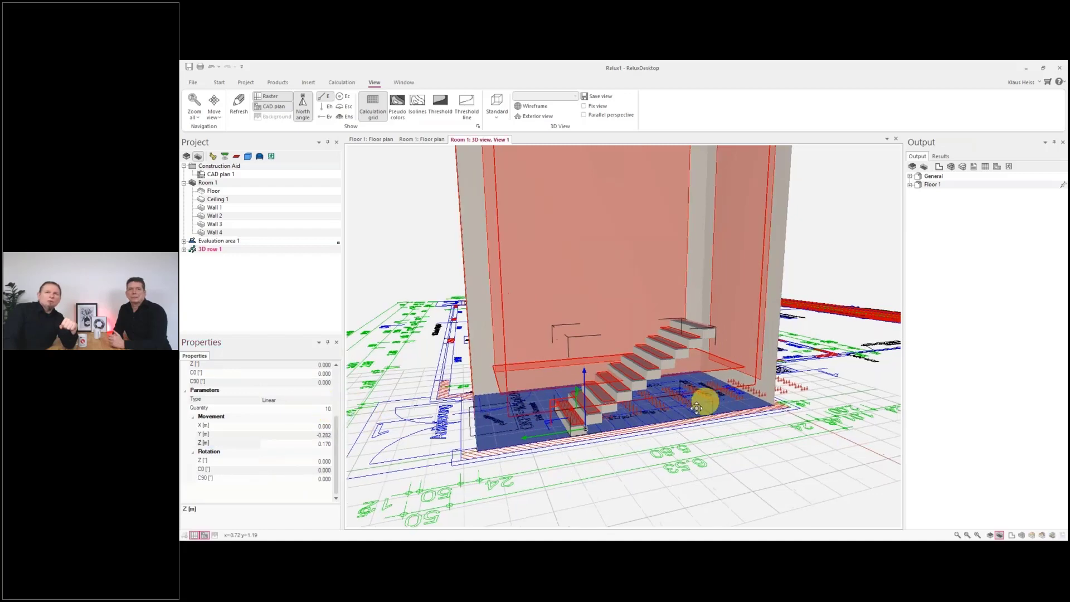
pyautogui.moveTo(704, 401); pyautogui.dragTo(657, 437, button='middle')
pyautogui.scroll(3, 646, 457)
pyautogui.scroll(2, 637, 494)
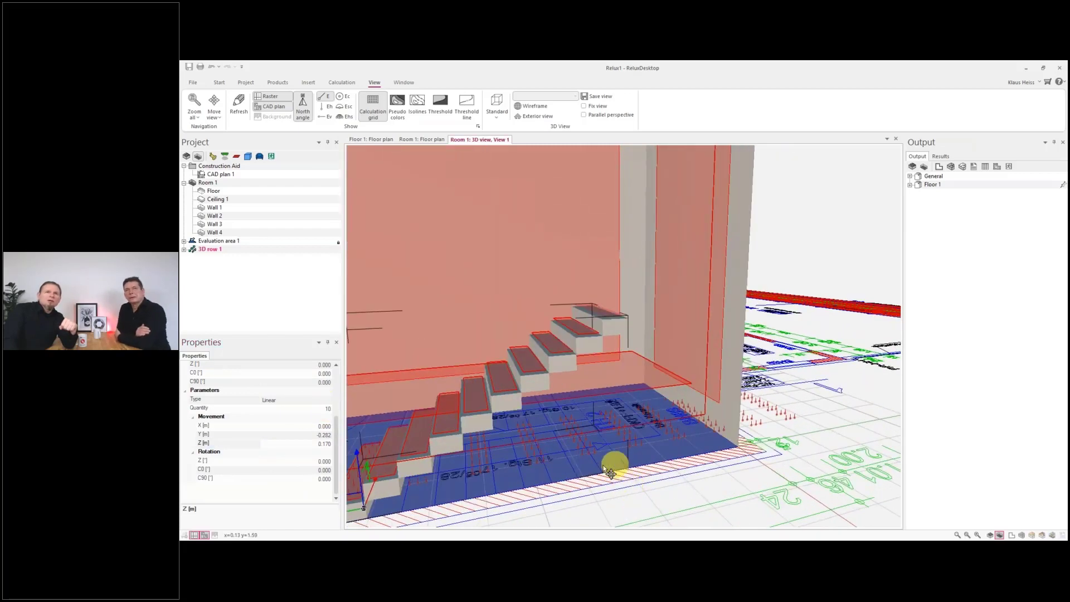
pyautogui.scroll(1, 627, 468)
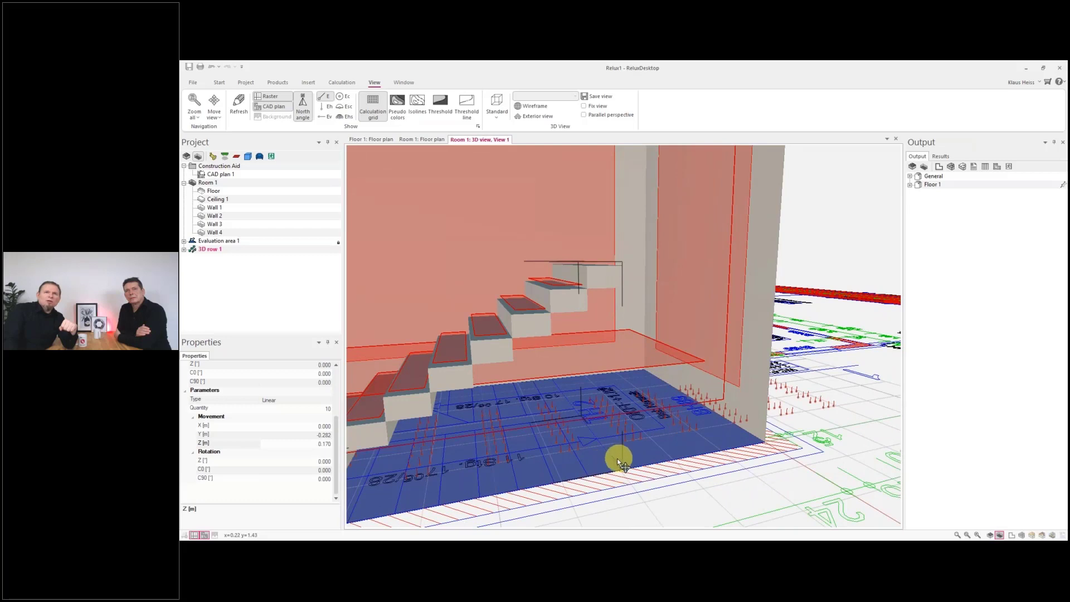
# Set the quantity of treads in the 3D row to 11.
pyautogui.click(289, 410)
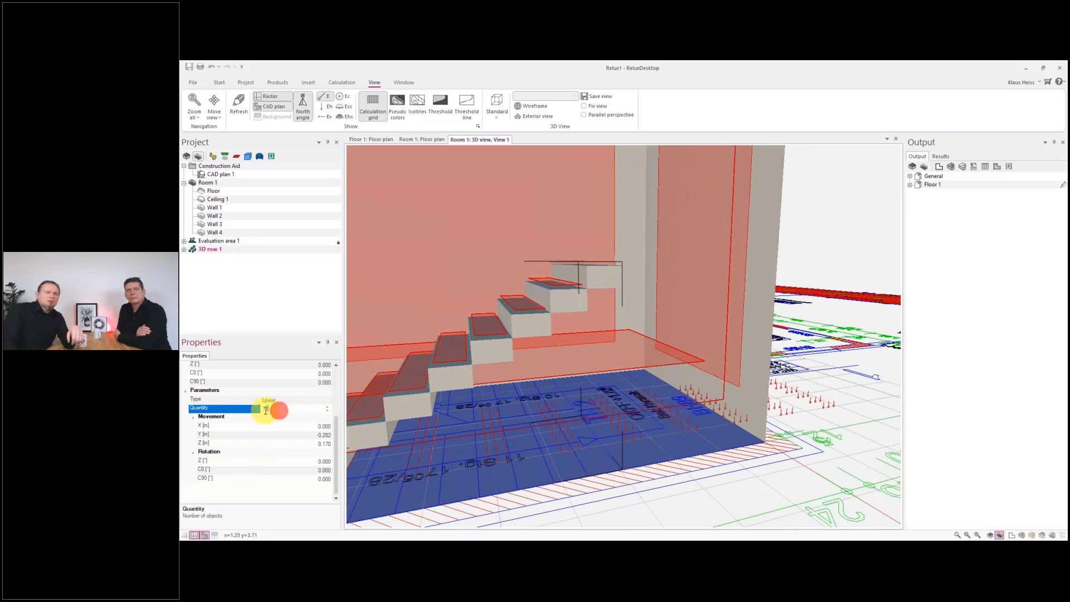
pyautogui.write('11')
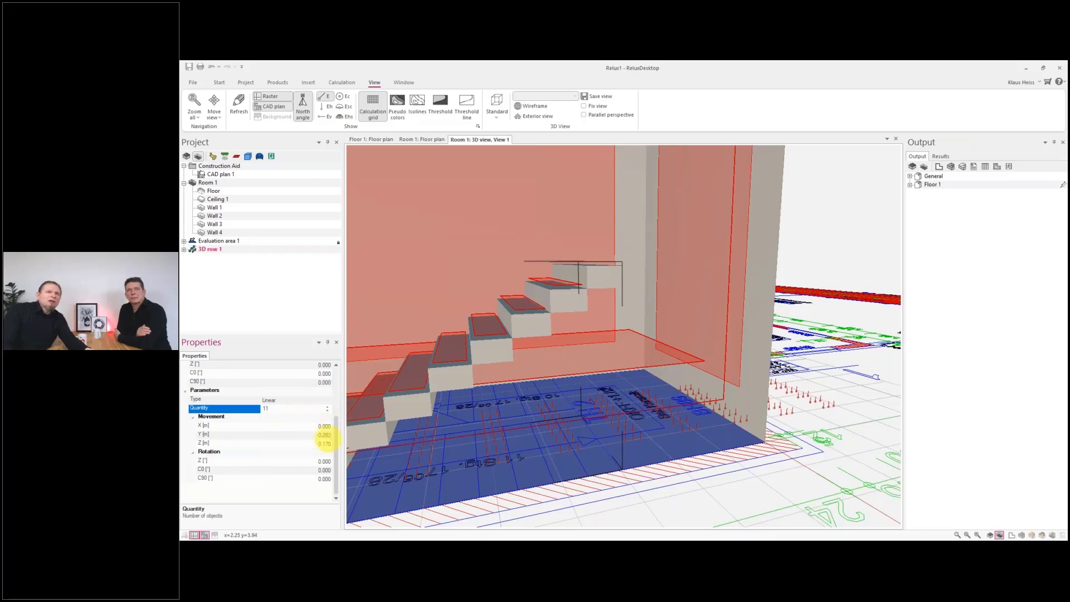
pyautogui.click(508, 454)
pyautogui.scroll(-5, 564, 460)
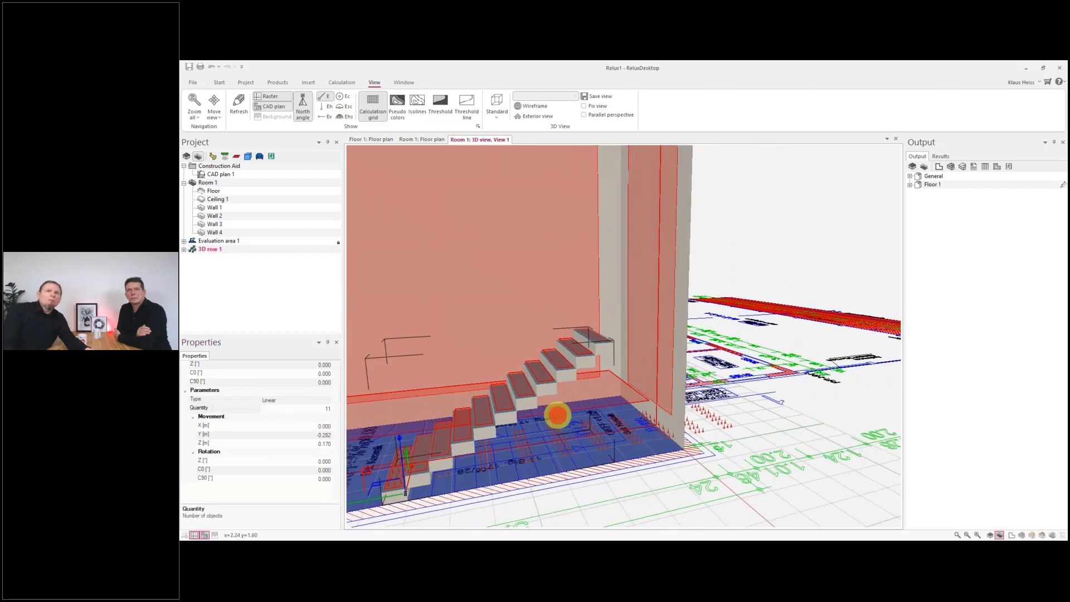
pyautogui.moveTo(557, 415); pyautogui.dragTo(549, 474)
# Break the 3D row into individual tread groups.
pyautogui.click(195, 251)
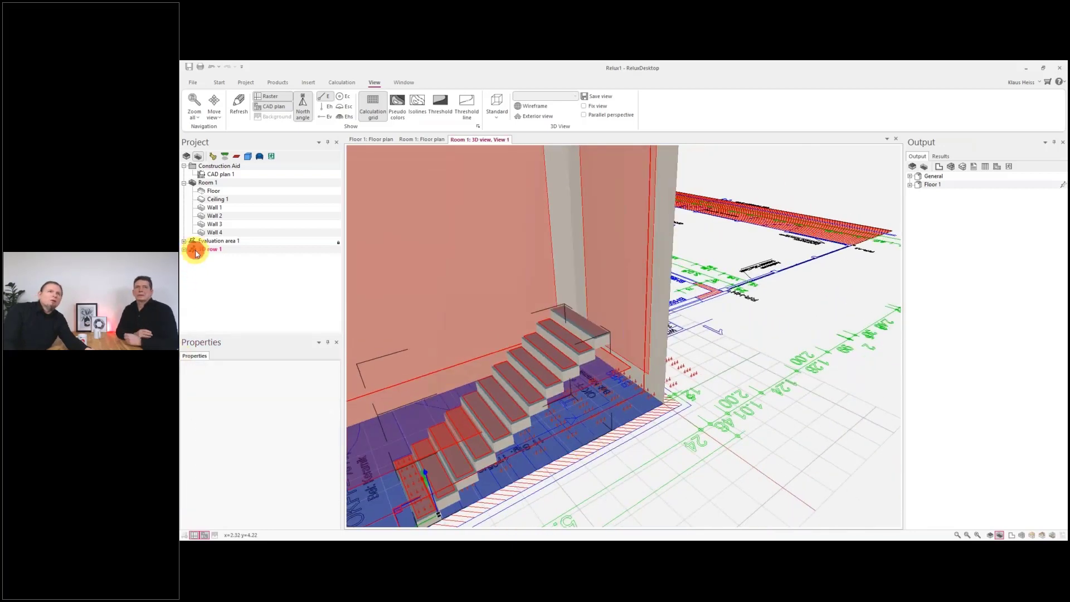
pyautogui.rightClick(195, 251)
pyautogui.click(240, 337)
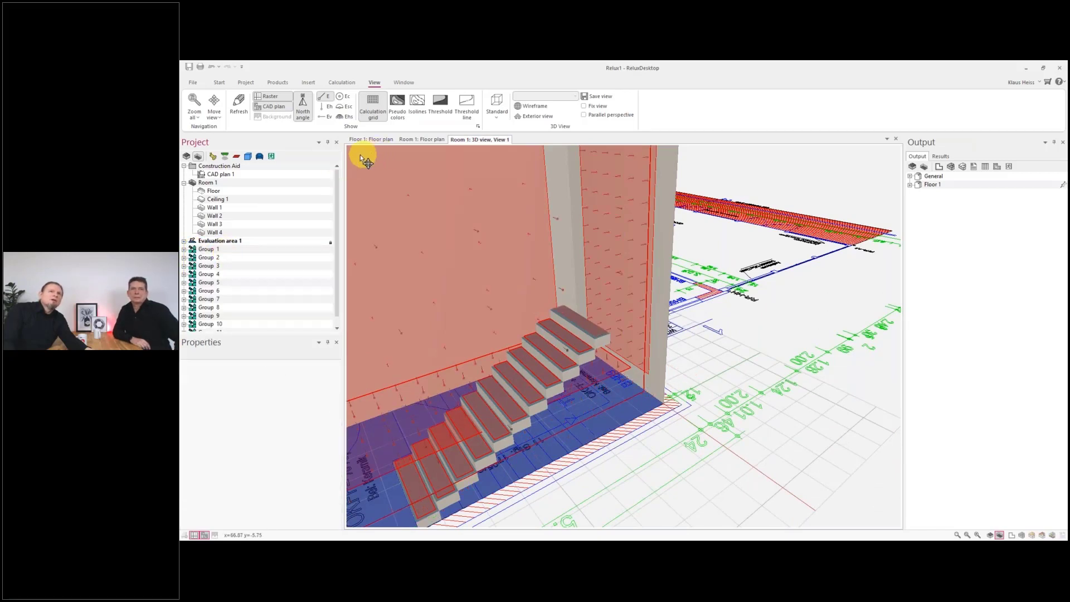
pyautogui.scroll(-1, 230, 273)
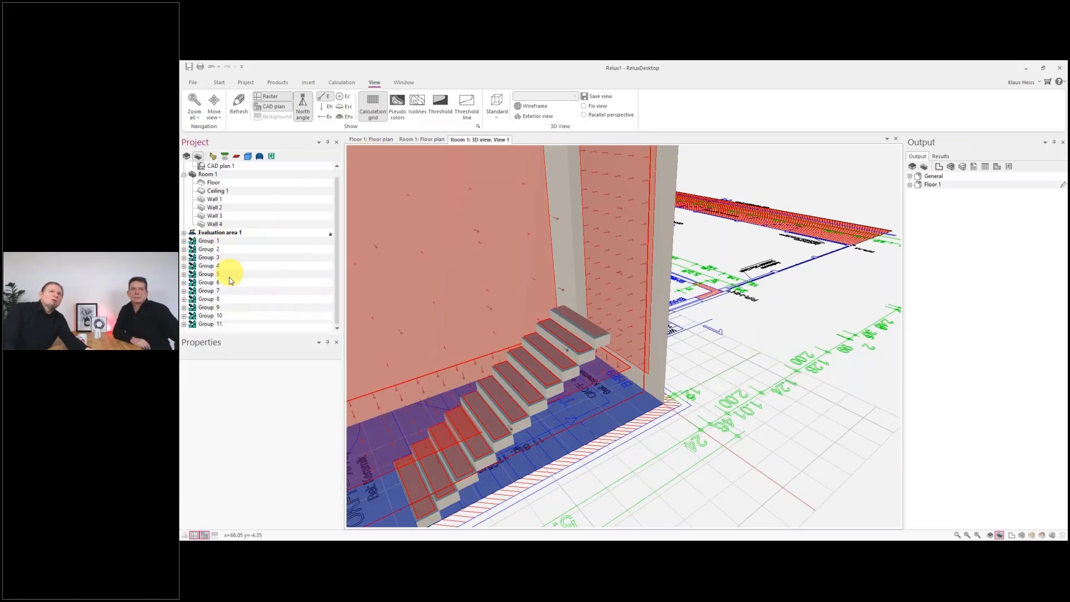
# Move Cube 11.1 of the topmost tread in the floor plan into the room corner beside the stairs, at the wall labelled W 1.
pyautogui.click(209, 328)
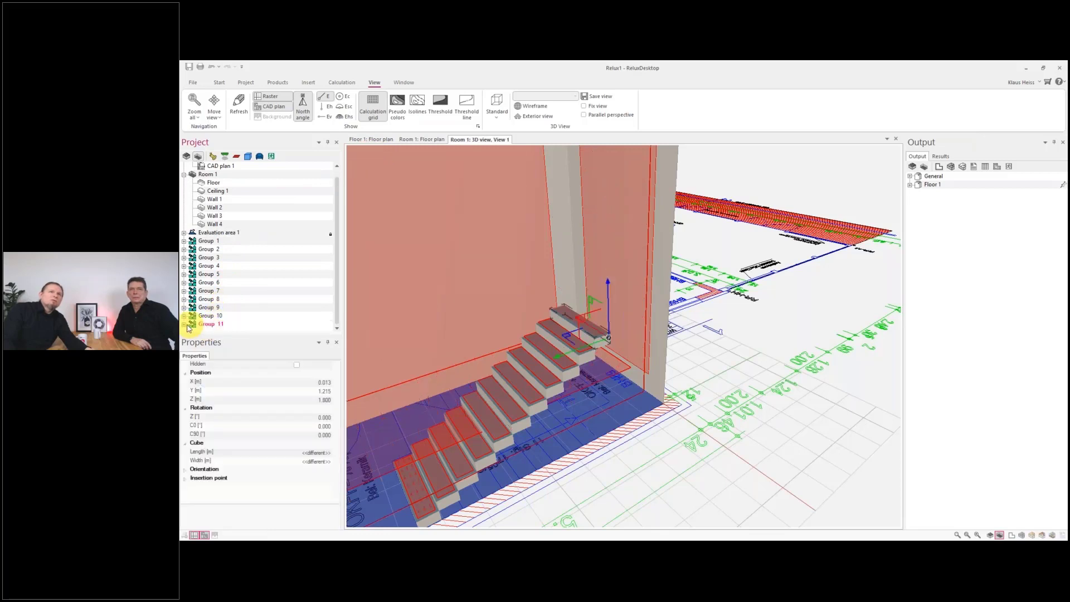
pyautogui.click(184, 324)
pyautogui.click(216, 315)
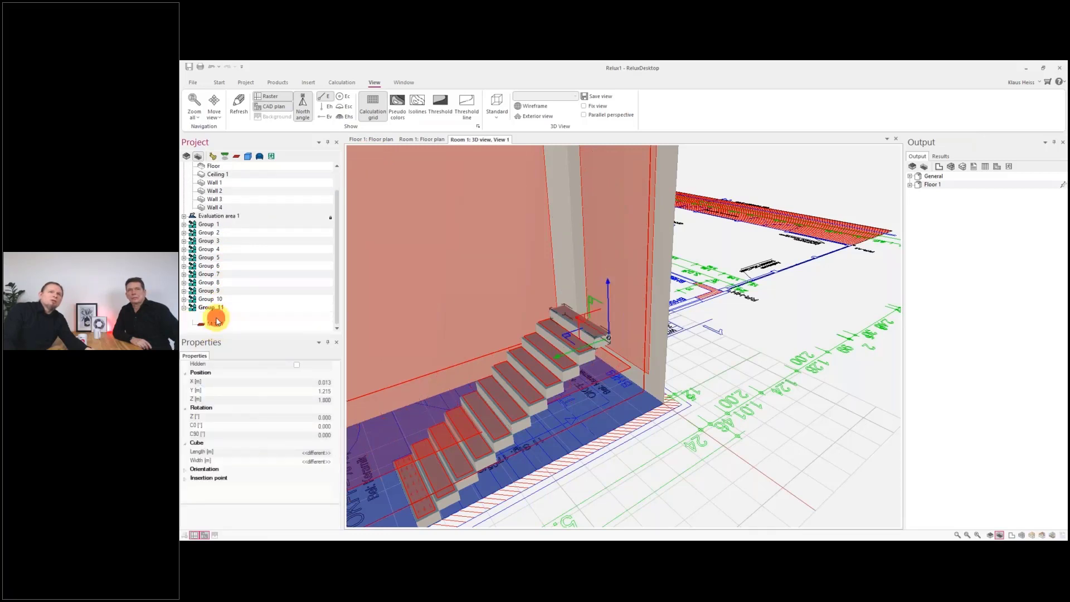
pyautogui.click(1010, 535)
pyautogui.scroll(-3, 674, 421)
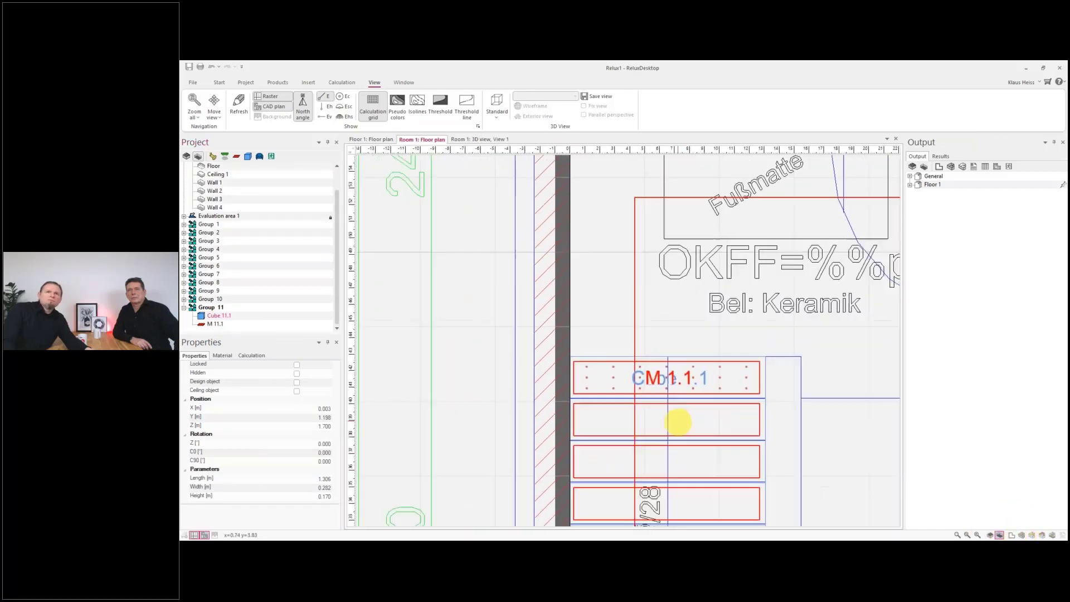
pyautogui.moveTo(702, 449); pyautogui.dragTo(693, 243, button='middle')
pyautogui.moveTo(716, 508); pyautogui.dragTo(650, 280, button='middle')
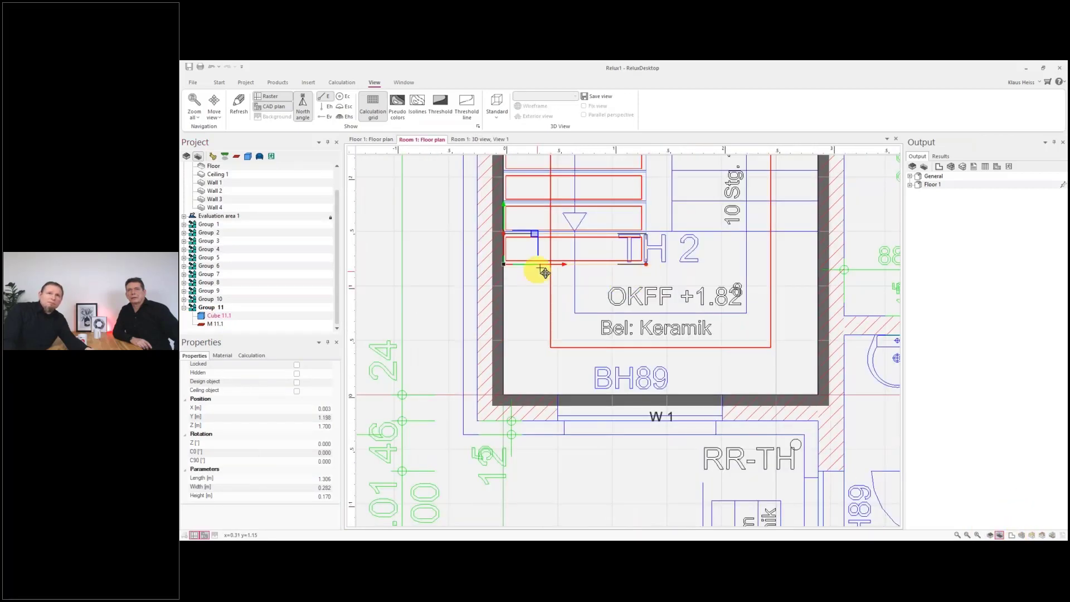
pyautogui.moveTo(539, 270); pyautogui.dragTo(513, 310, button='middle')
pyautogui.moveTo(480, 277); pyautogui.dragTo(490, 394)
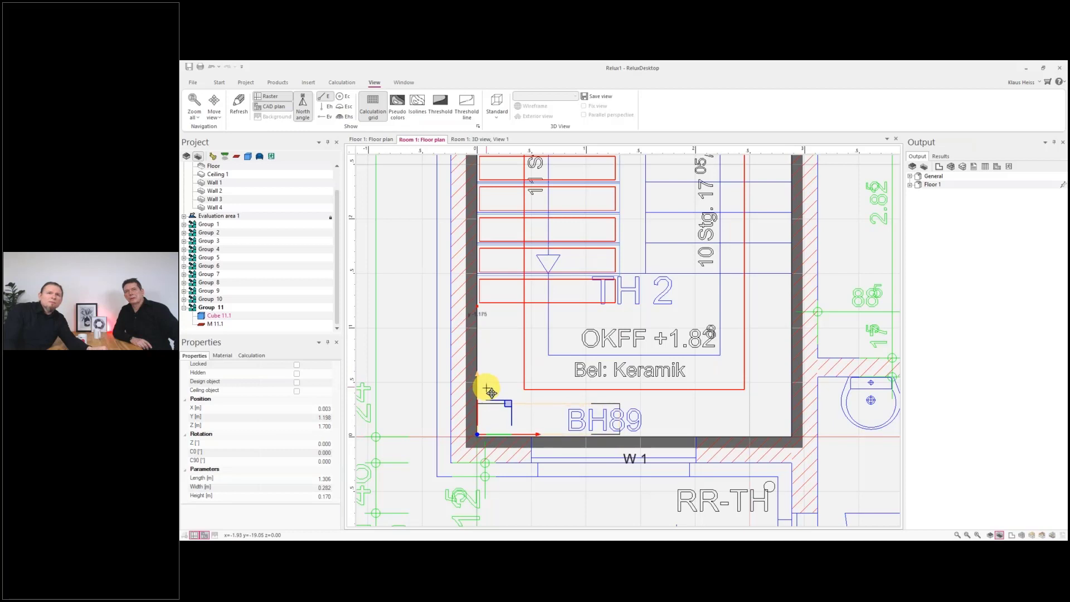
# Resize Cube 11.1 to about 2.86 m by 1.48 m so it covers the landing up to the last tread.
pyautogui.moveTo(491, 391); pyautogui.dragTo(778, 436)
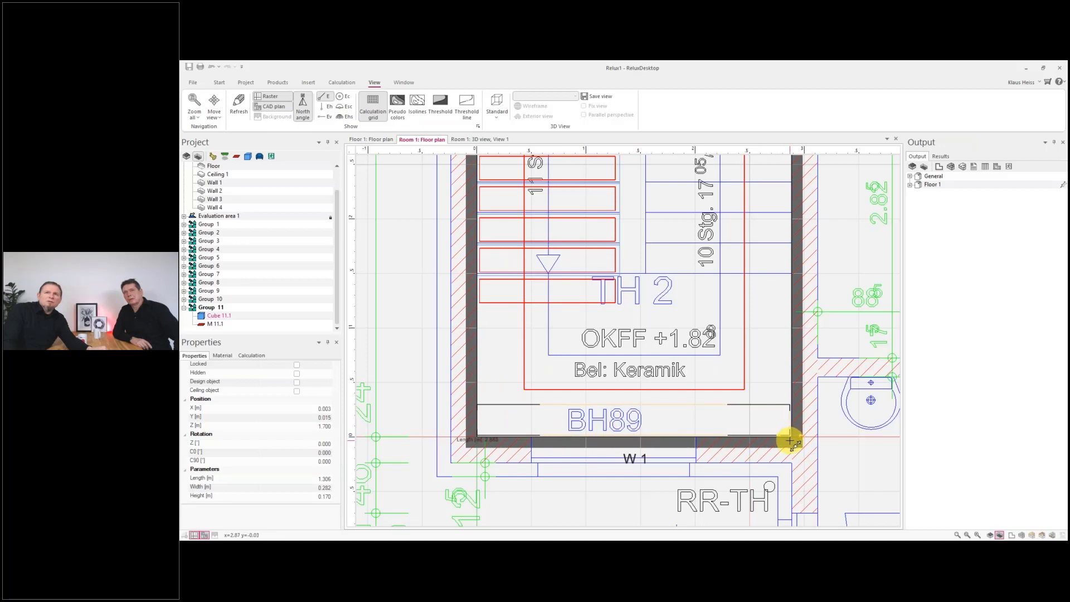
pyautogui.moveTo(790, 441); pyautogui.dragTo(791, 440)
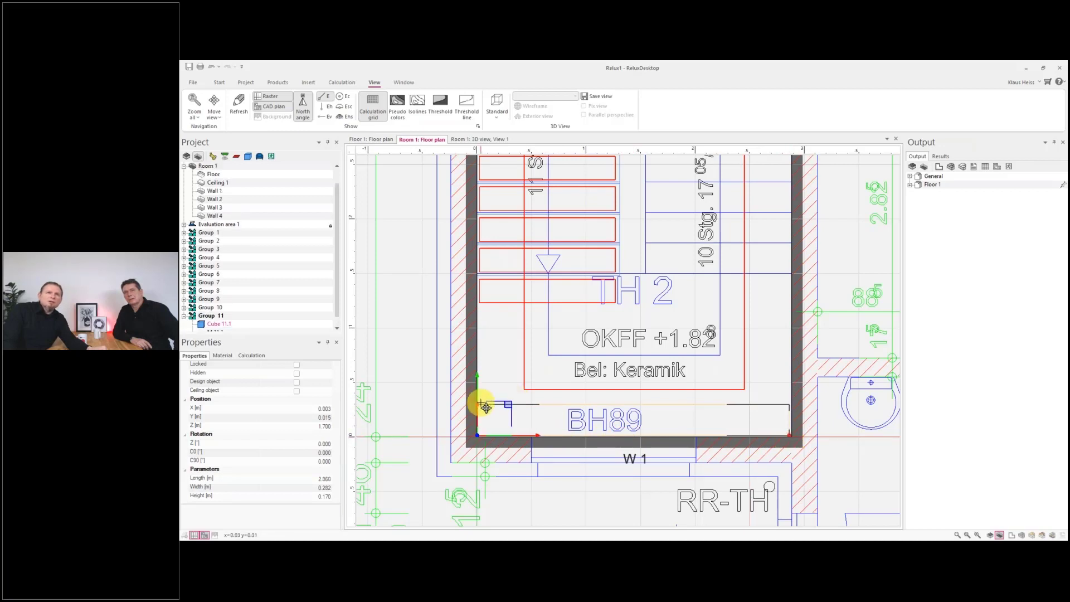
pyautogui.moveTo(479, 402); pyautogui.dragTo(485, 275)
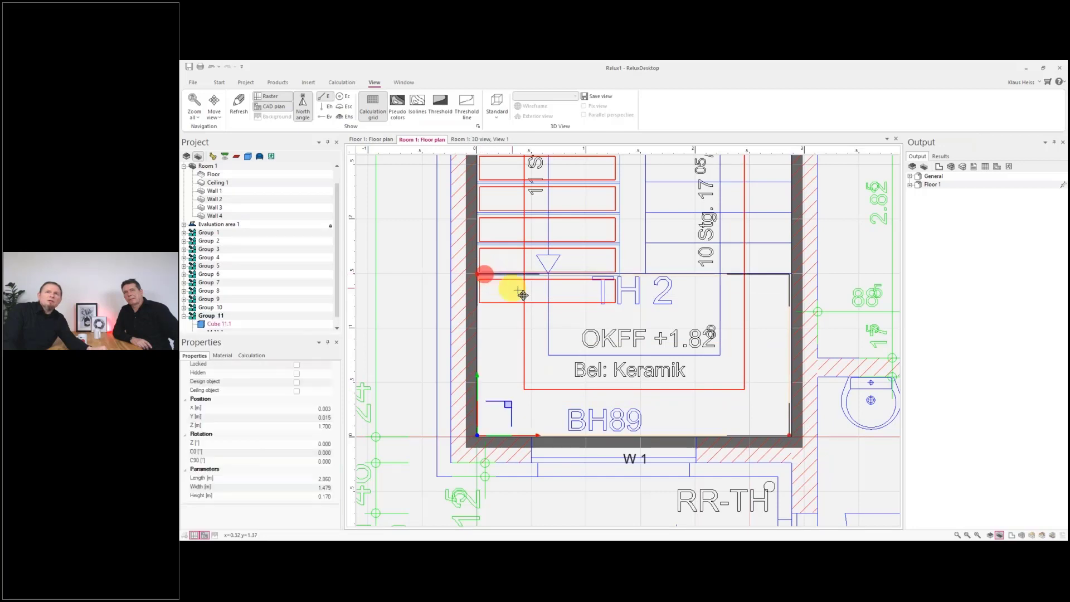
# Move measuring area M 11.1 onto the landing and resize it to about 2.82 m by 1.41 m, just inside the landing's outline.
pyautogui.scroll(-1, 226, 323)
pyautogui.click(220, 323)
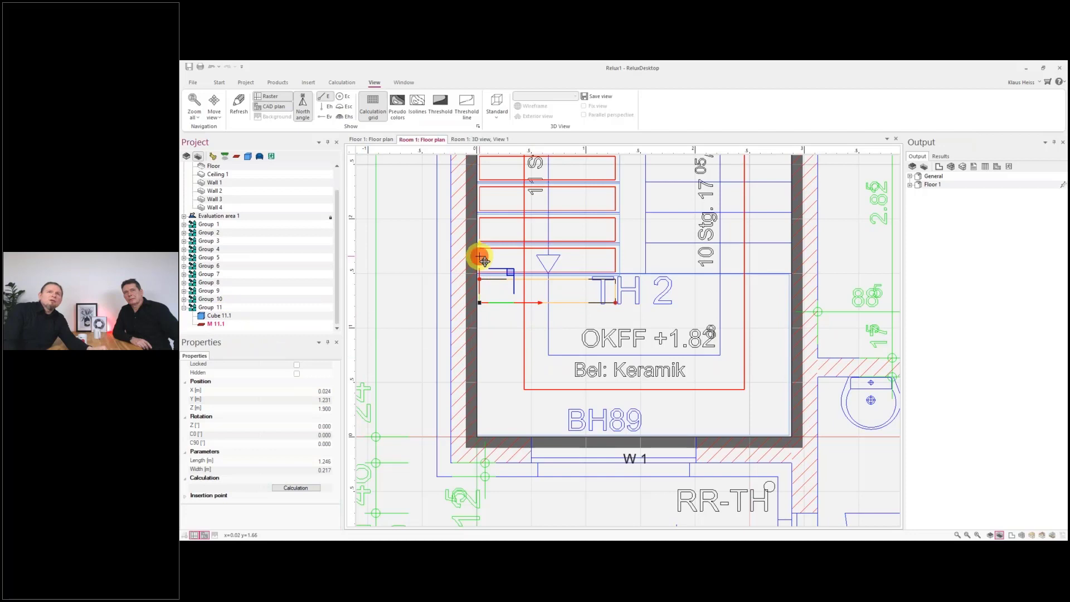
pyautogui.moveTo(480, 258); pyautogui.dragTo(486, 394)
pyautogui.moveTo(618, 428); pyautogui.dragTo(788, 430)
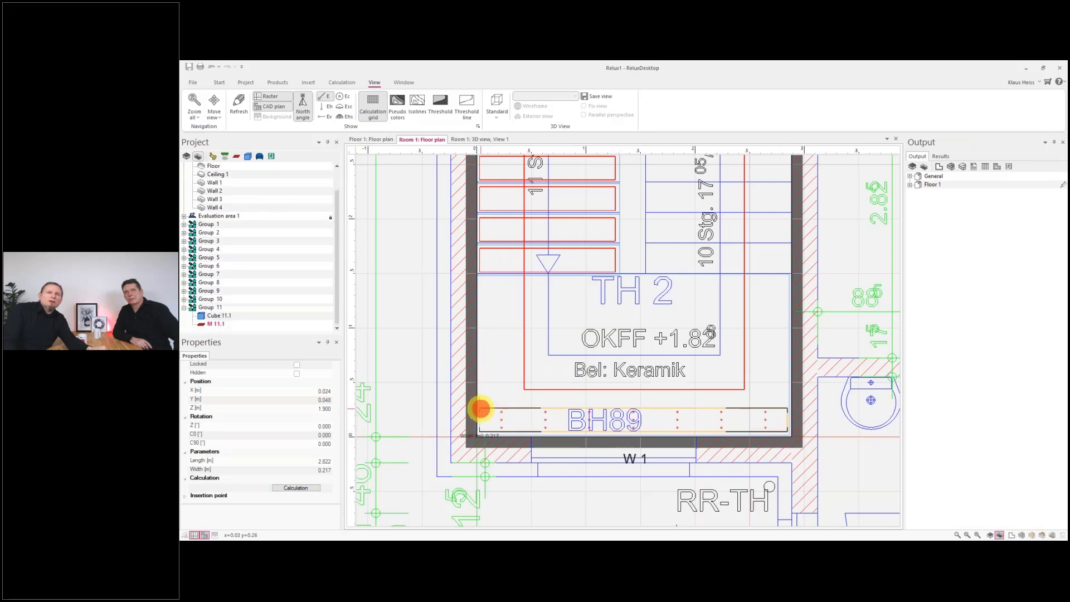
pyautogui.moveTo(481, 409); pyautogui.dragTo(477, 278)
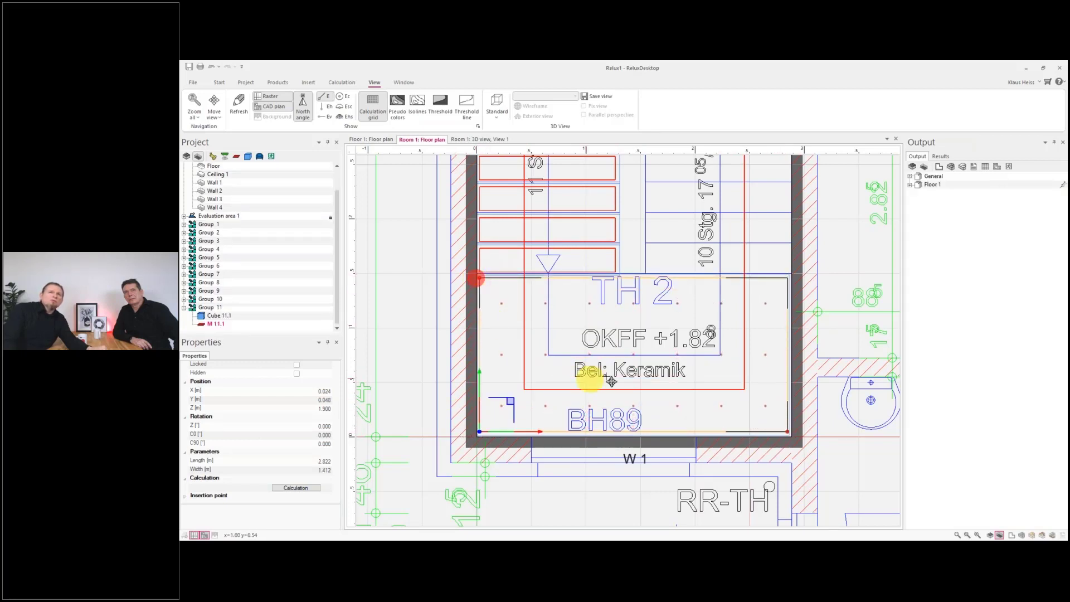
# Set the calculation raster of measuring area M 11.1 to adjust its number of measuring points automatically.
pyautogui.click(301, 488)
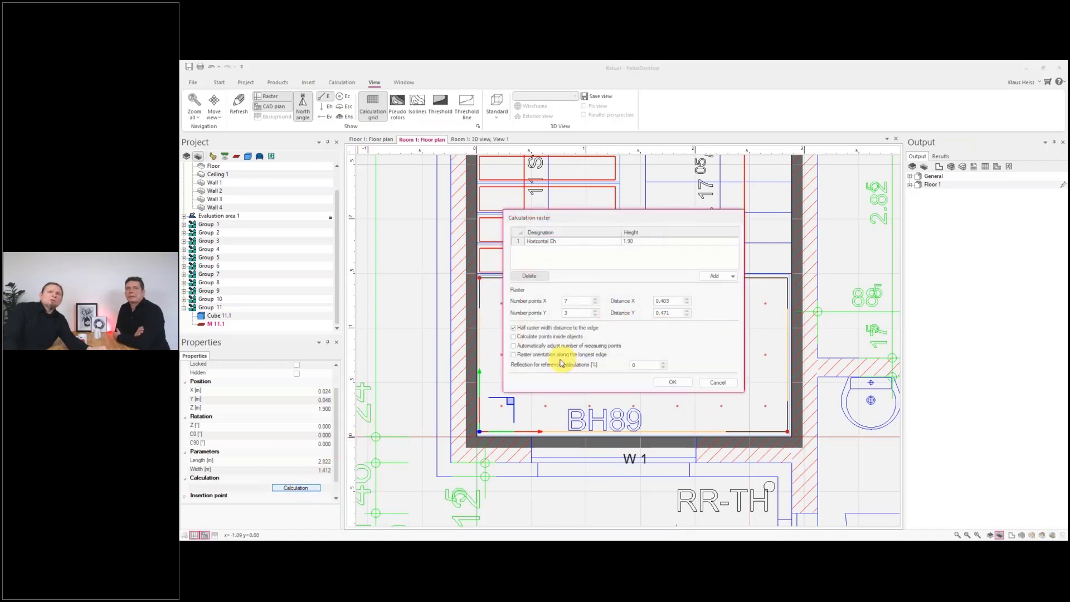
pyautogui.click(537, 347)
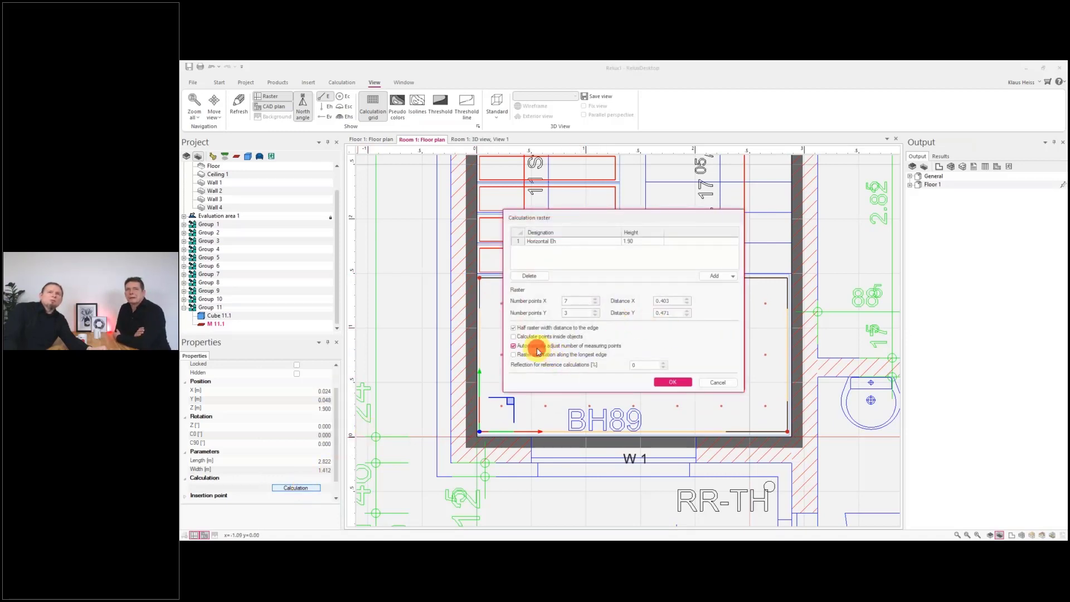
pyautogui.click(681, 381)
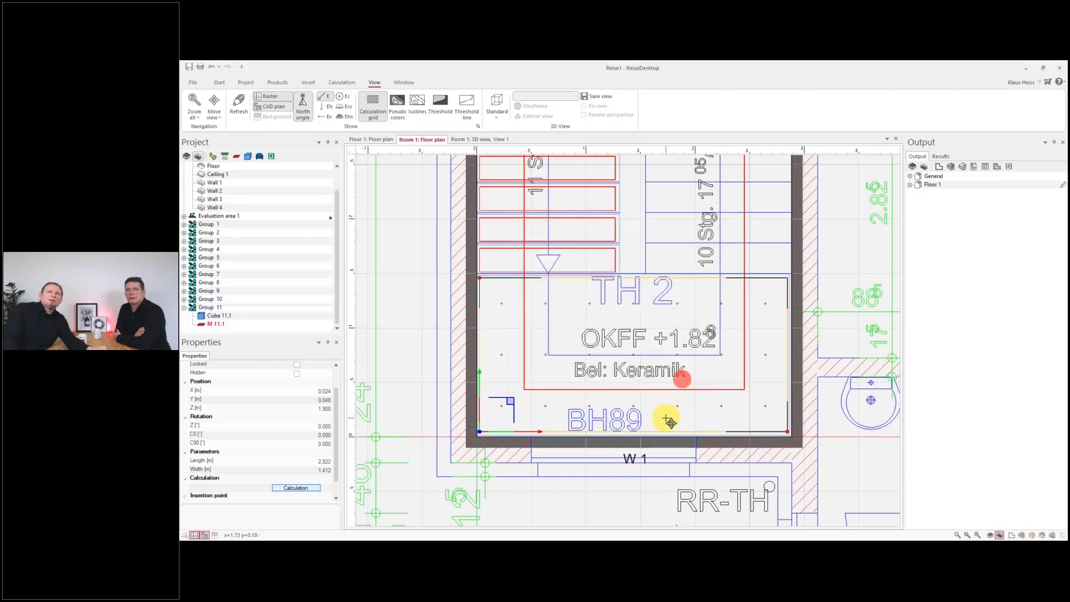
pyautogui.click(310, 487)
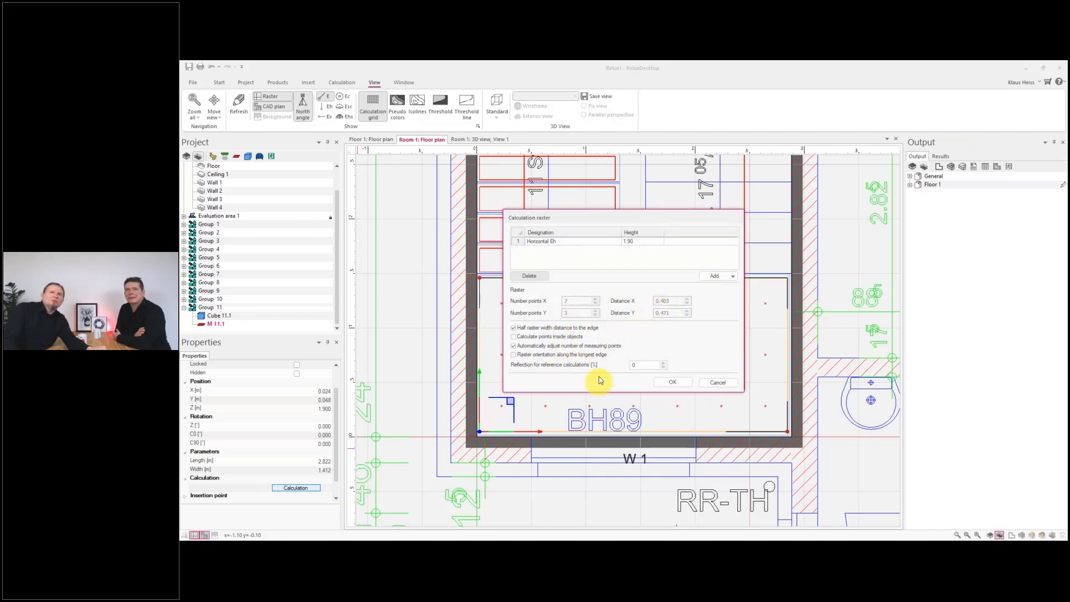
pyautogui.click(556, 346)
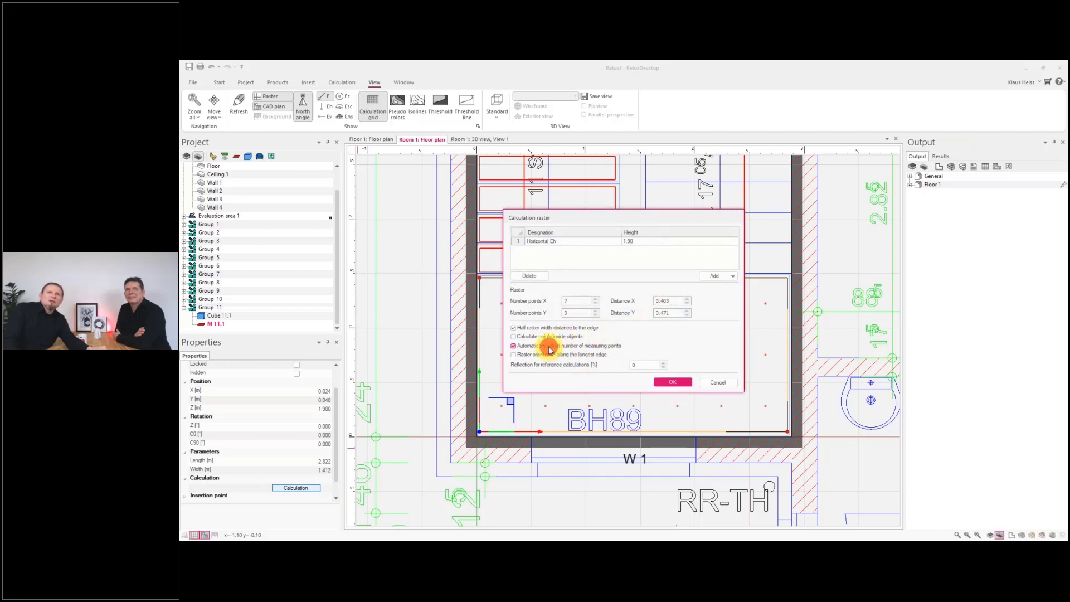
pyautogui.click(548, 349)
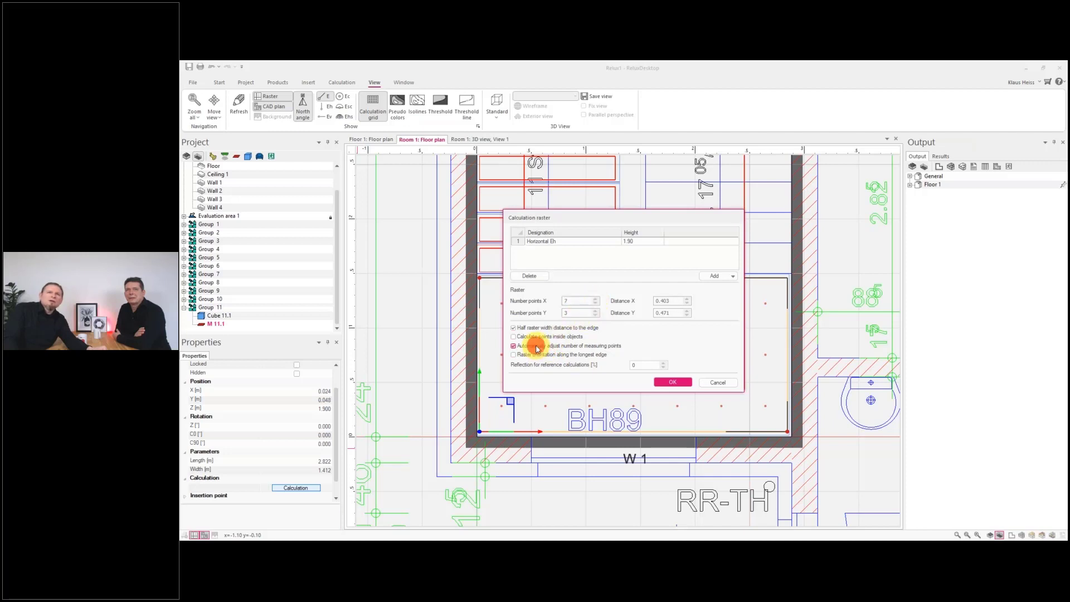
pyautogui.click(673, 381)
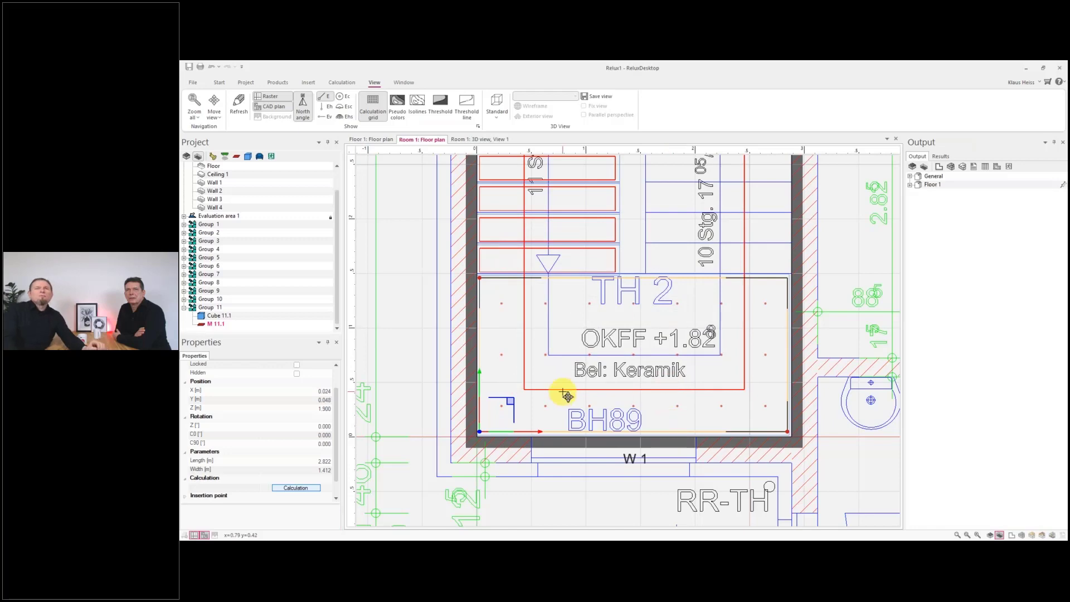
# Copy Group 1 to Group 11 together vertically upward in the 3D view, so the second flight starts just above the landing.
pyautogui.scroll(-1, 567, 395)
pyautogui.moveTo(617, 372); pyautogui.dragTo(609, 425, button='middle')
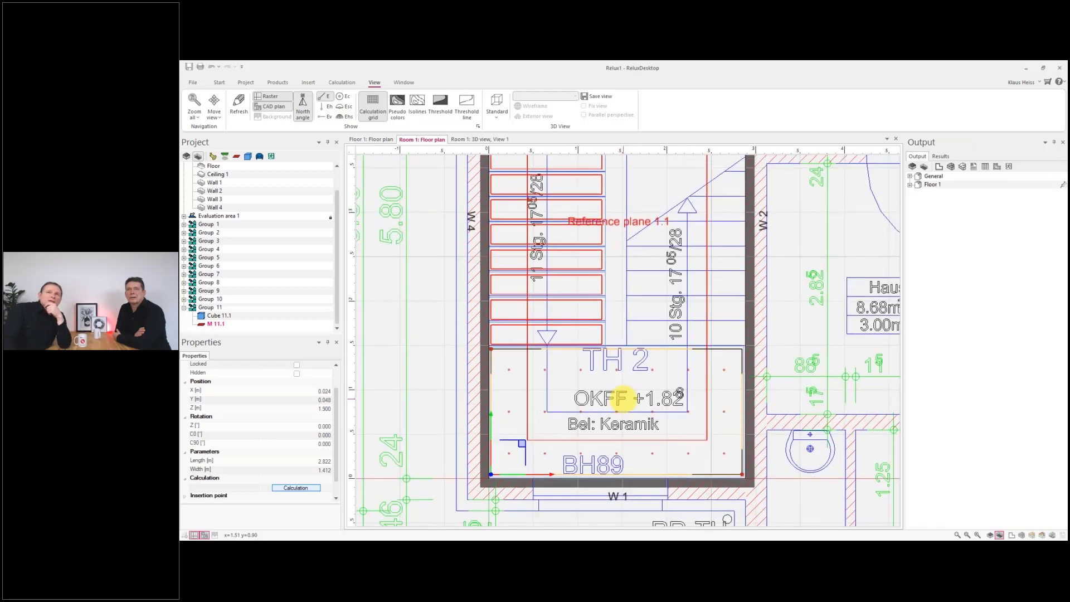
pyautogui.click(1021, 536)
pyautogui.scroll(-2, 701, 431)
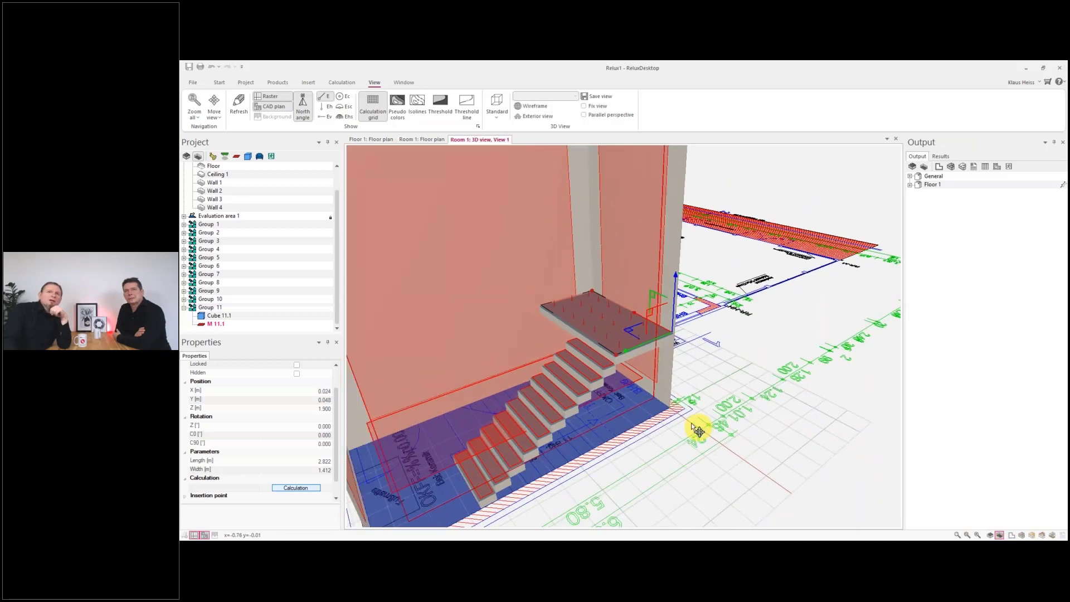
pyautogui.scroll(2, 691, 430)
pyautogui.scroll(3, 690, 428)
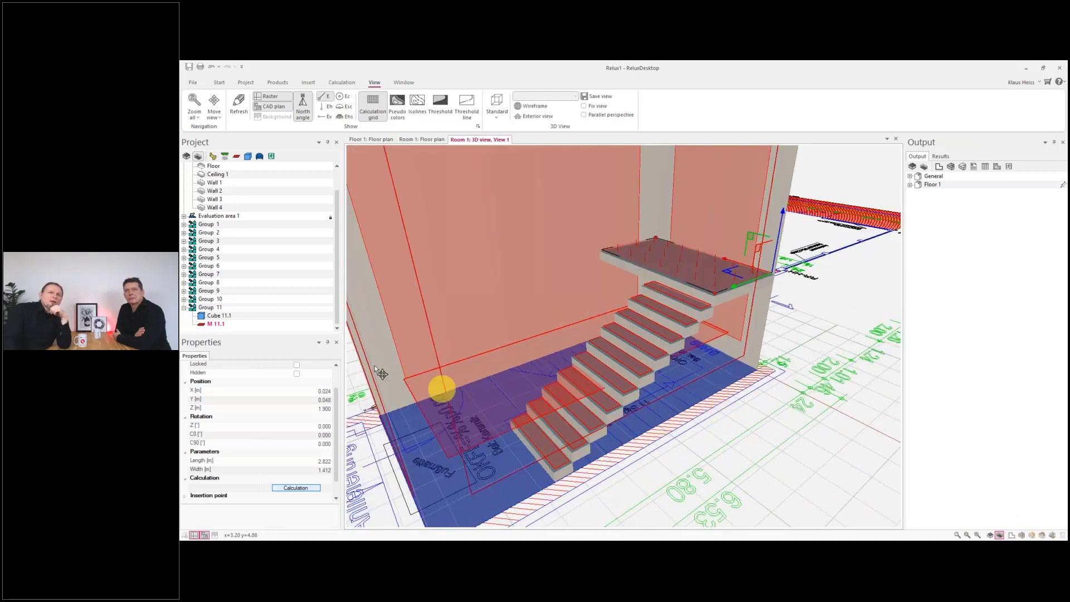
pyautogui.click(184, 308)
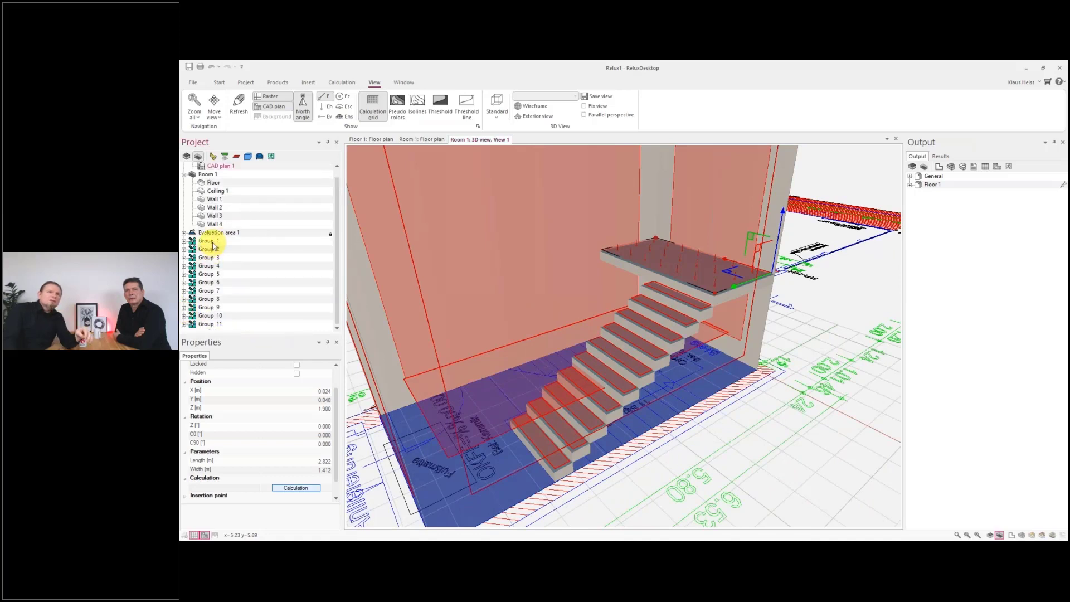
pyautogui.keyDown('shift'); pyautogui.click(204, 325); pyautogui.keyUp('shift')
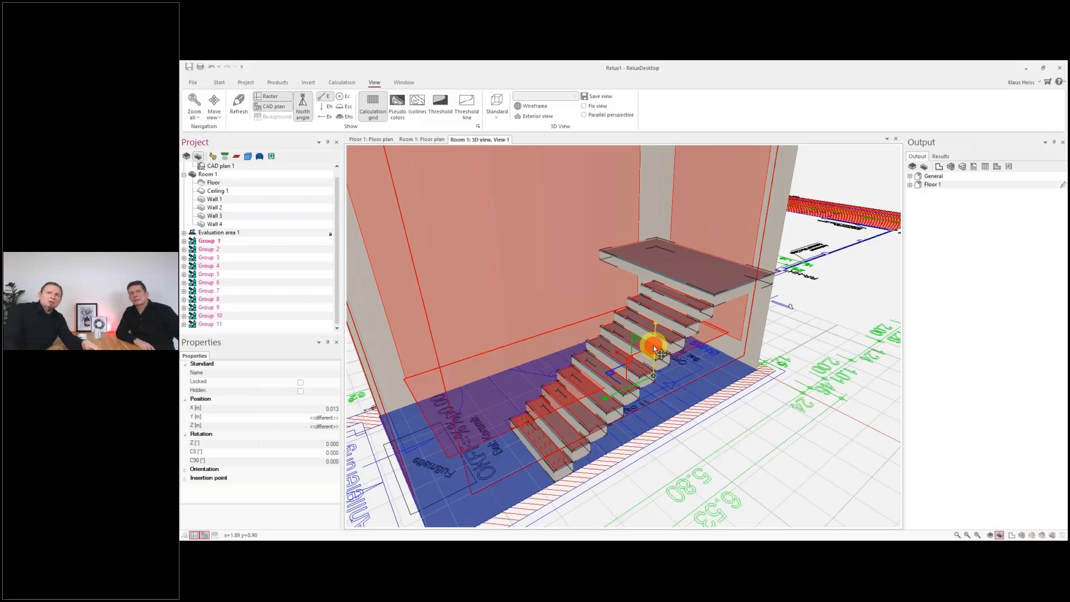
pyautogui.click(657, 349)
pyautogui.moveTo(659, 329); pyautogui.dragTo(667, 185)
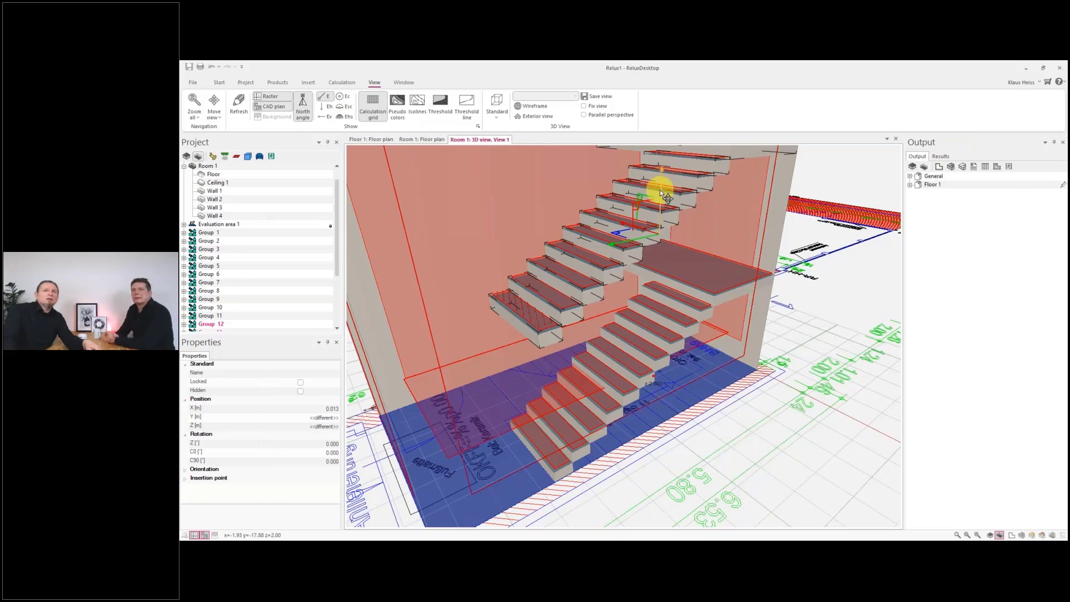
pyautogui.moveTo(660, 192); pyautogui.dragTo(663, 198)
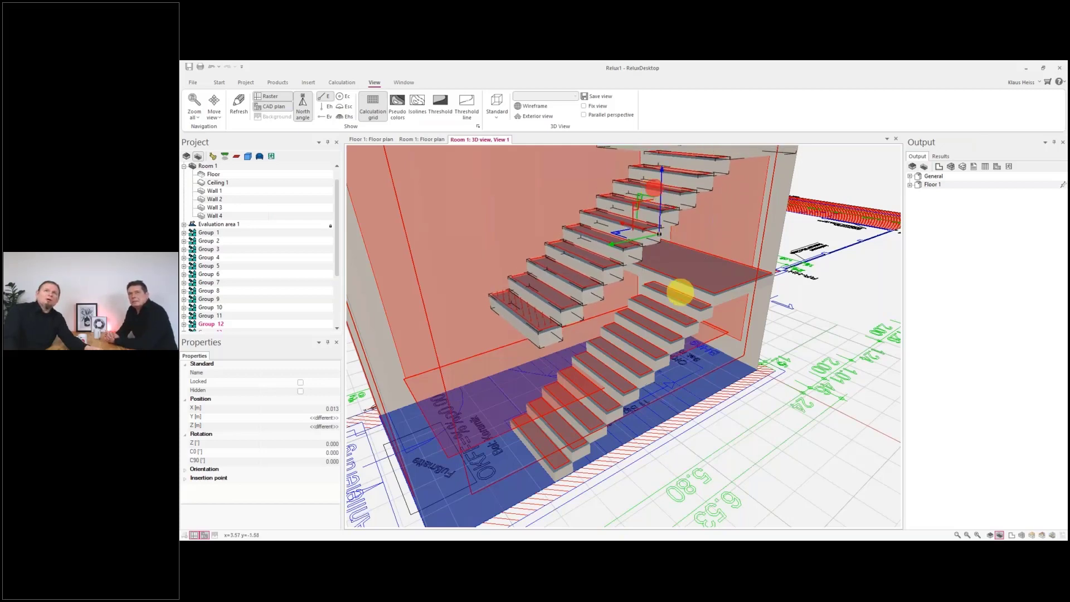
pyautogui.moveTo(678, 289); pyautogui.dragTo(680, 330, button='middle')
pyautogui.scroll(-2, 679, 330)
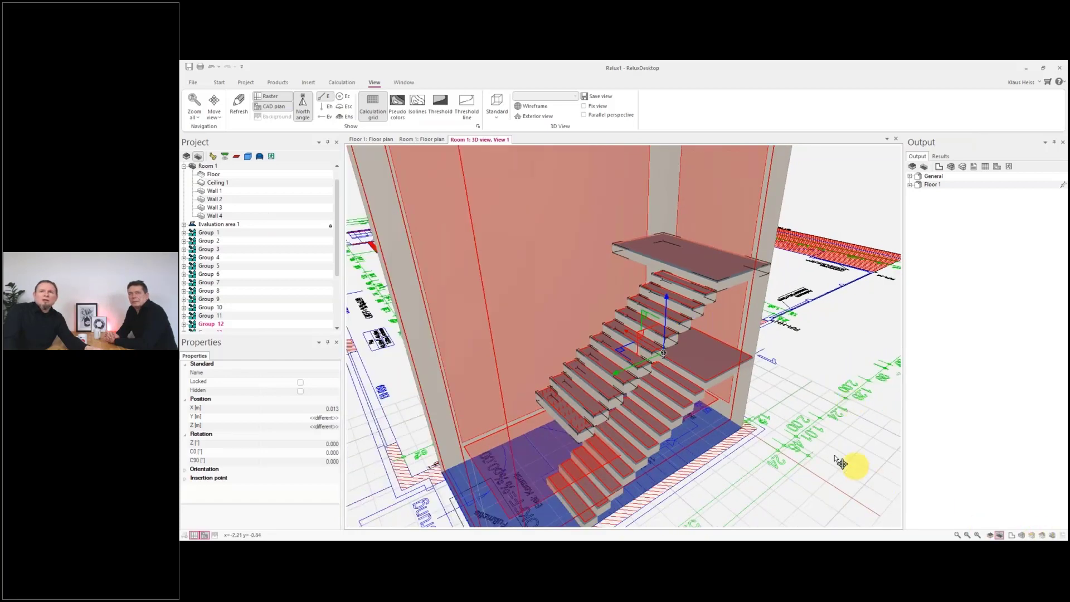
# Rotate the copied flight 180° about Z in the floor plan and move it onto the stair outline along wall W 2.
pyautogui.click(1012, 536)
pyautogui.scroll(-3, 771, 433)
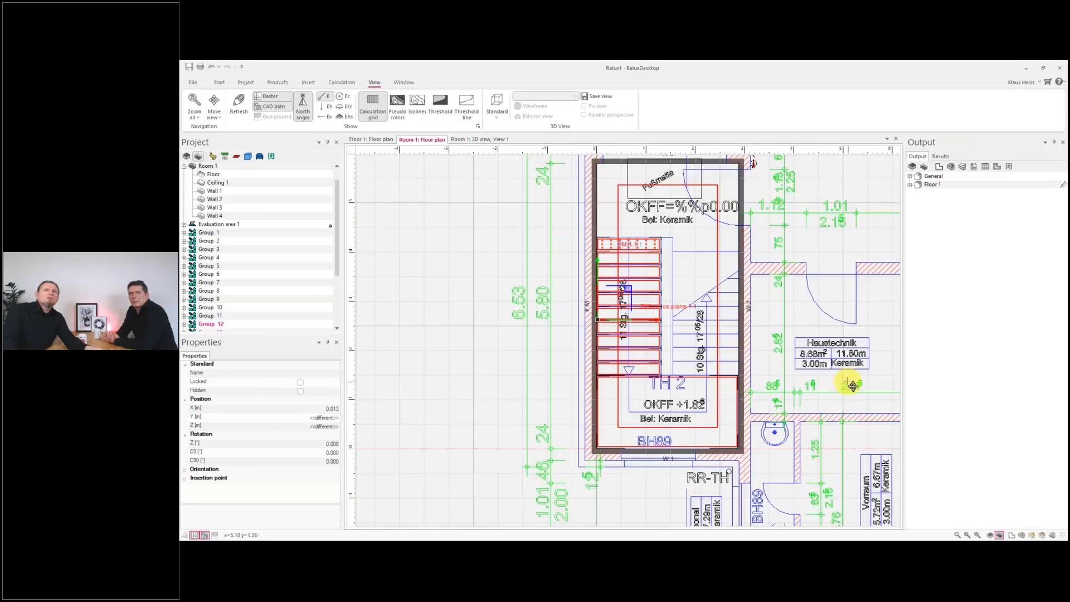
pyautogui.moveTo(852, 384); pyautogui.dragTo(833, 467, button='middle')
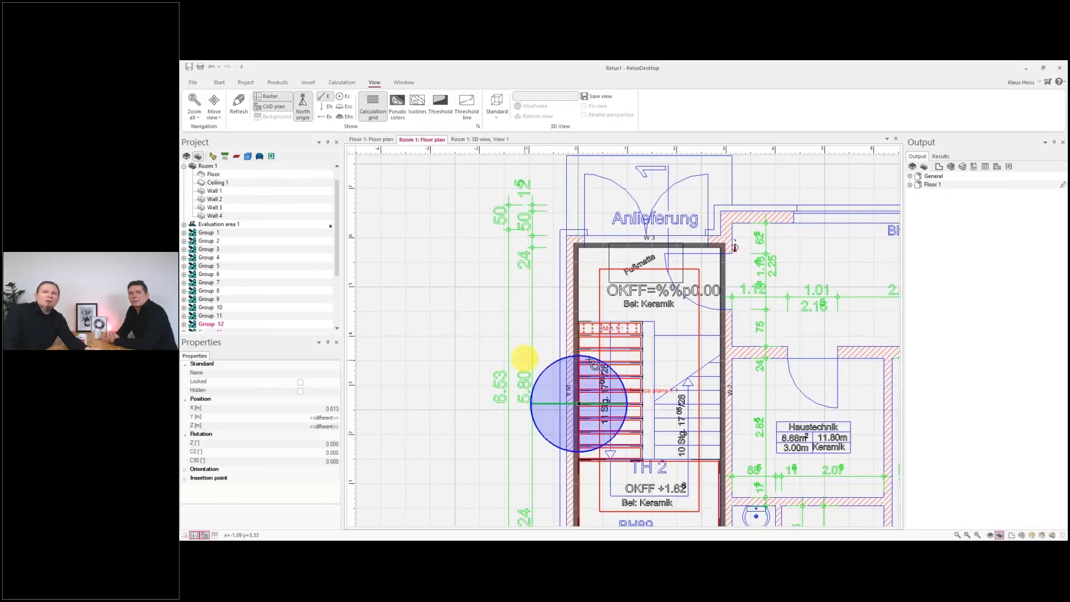
pyautogui.moveTo(557, 372); pyautogui.dragTo(620, 459)
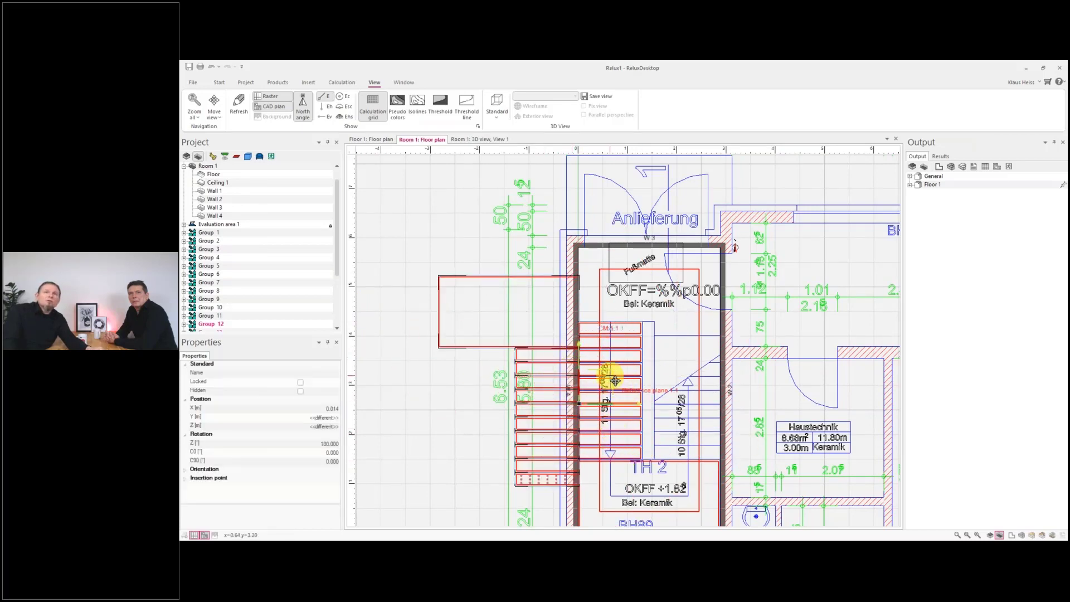
pyautogui.moveTo(630, 375); pyautogui.dragTo(750, 348)
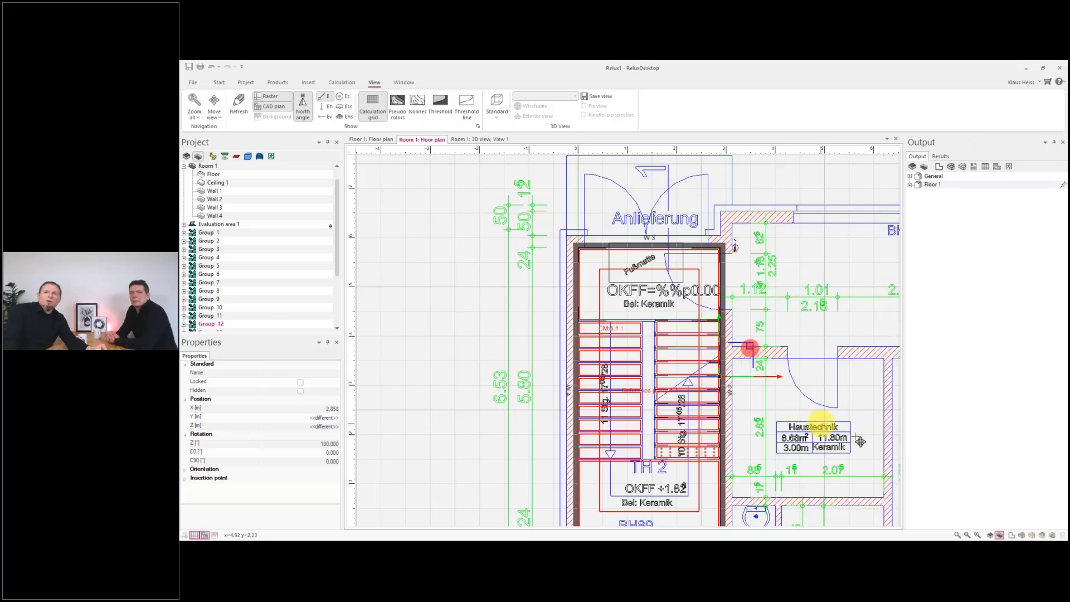
# Copy Group 1 to Group 22 together upward by about 3.71 m in the 3D view to form the next storey's stairs.
pyautogui.click(1020, 536)
pyautogui.moveTo(638, 394); pyautogui.dragTo(724, 390)
pyautogui.moveTo(365, 399); pyautogui.dragTo(390, 395)
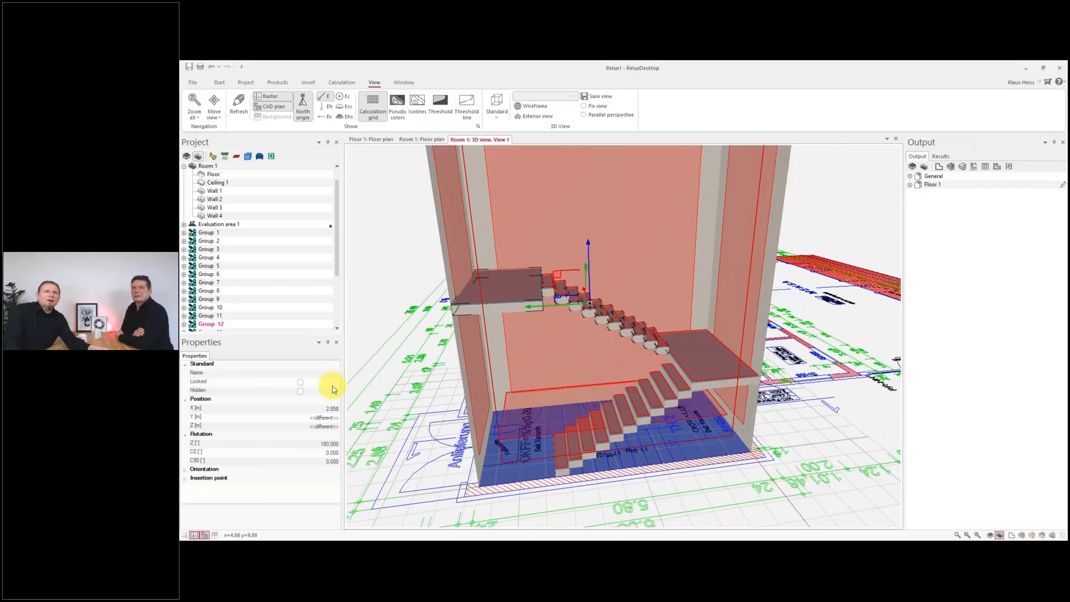
pyautogui.click(211, 233)
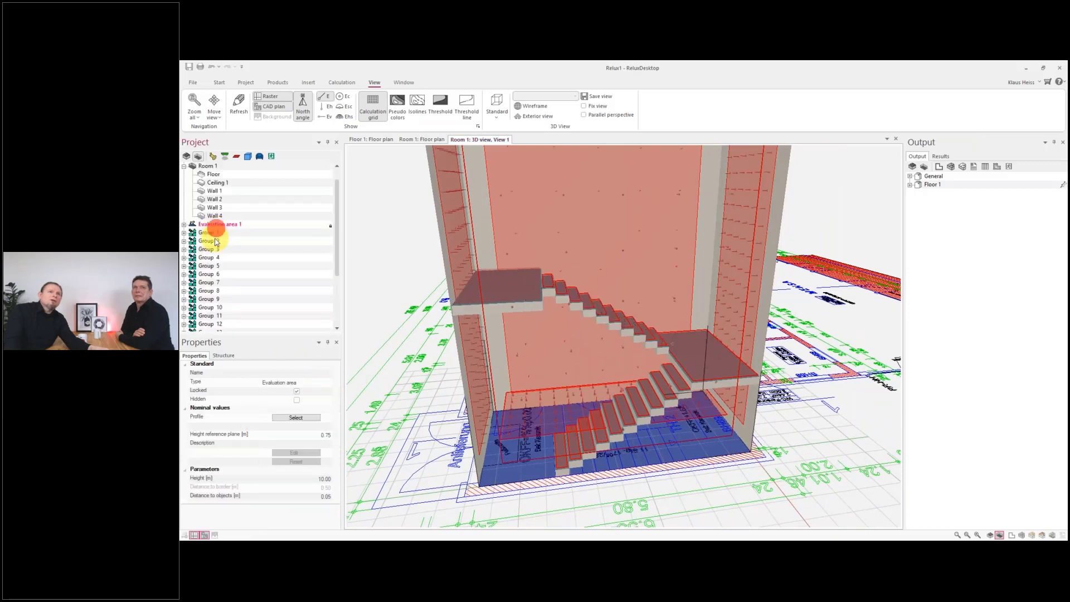
pyautogui.scroll(-4, 237, 295)
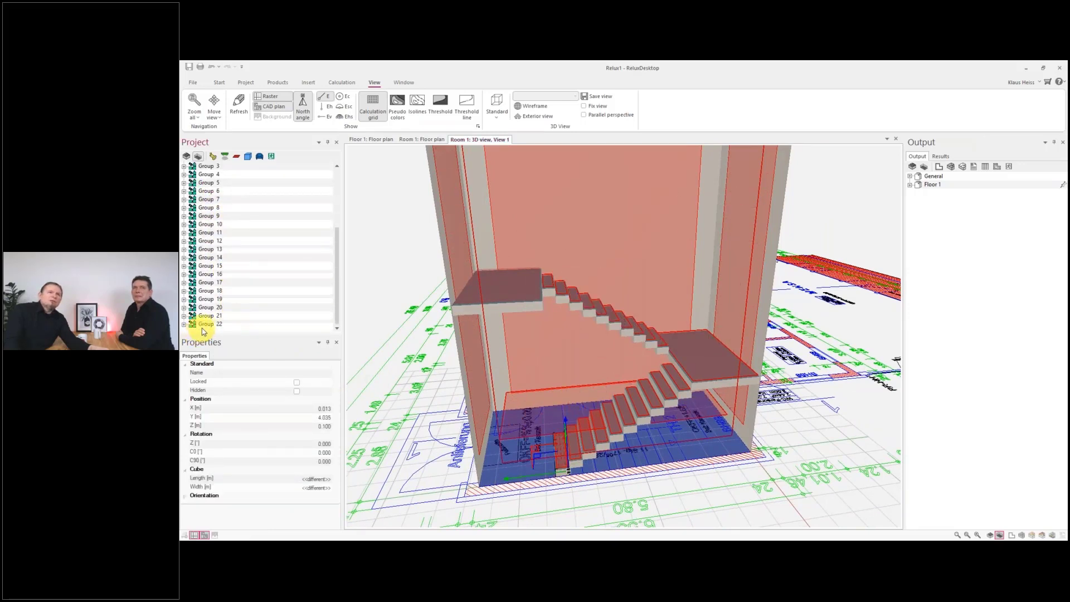
pyautogui.click(205, 325)
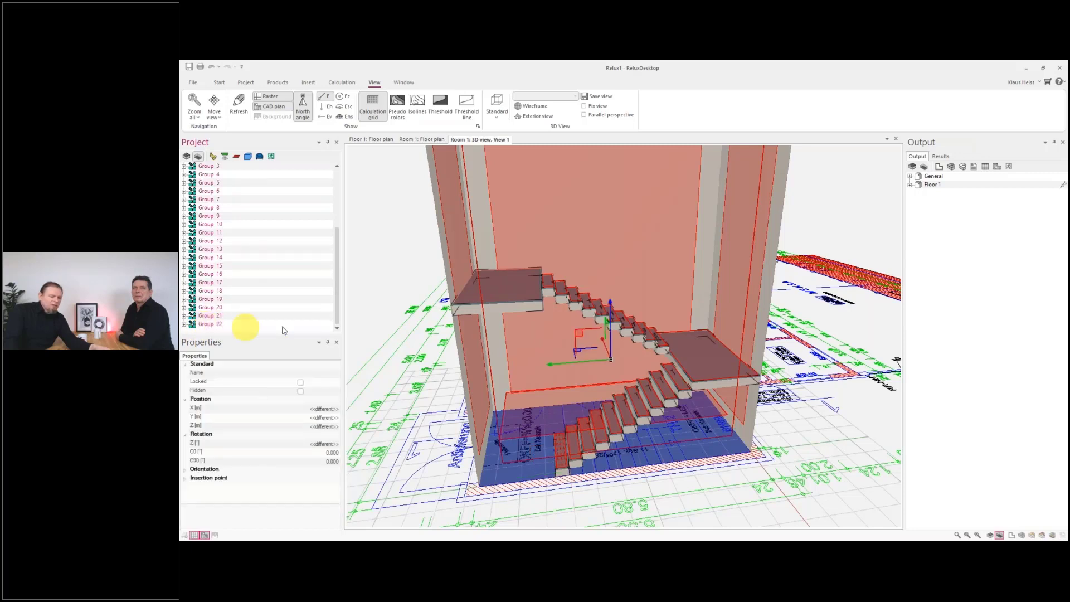
pyautogui.click(610, 315)
pyautogui.keyDown('ctrl'); pyautogui.moveTo(610, 315); pyautogui.dragTo(610, 239); pyautogui.keyUp('ctrl')
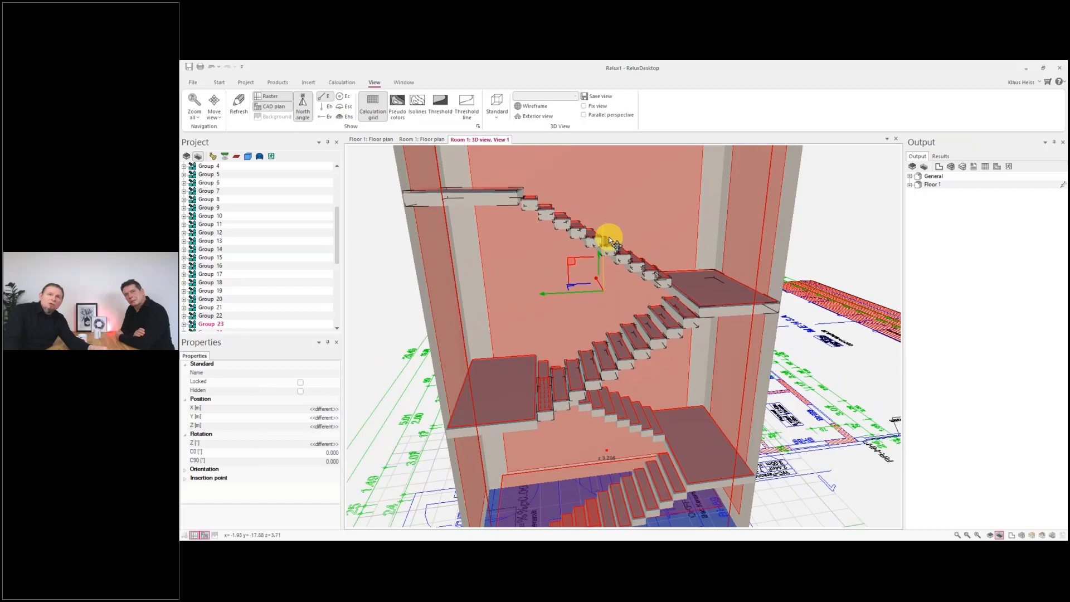
pyautogui.moveTo(624, 422); pyautogui.dragTo(677, 413, button='right')
pyautogui.click(819, 410)
pyautogui.moveTo(818, 411); pyautogui.dragTo(798, 440, button='right')
pyautogui.scroll(-3, 797, 441)
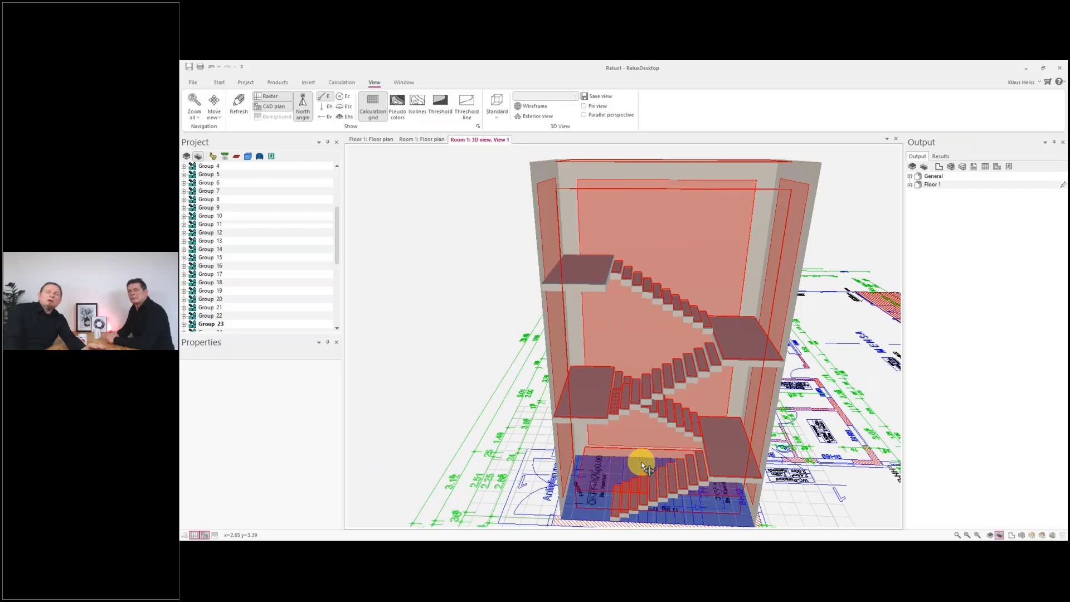
# Copy measuring area M 22.1 from the Group 22 landing straight down to just above the entrance floor, at Z about 0.10 m.
pyautogui.scroll(5, 635, 456)
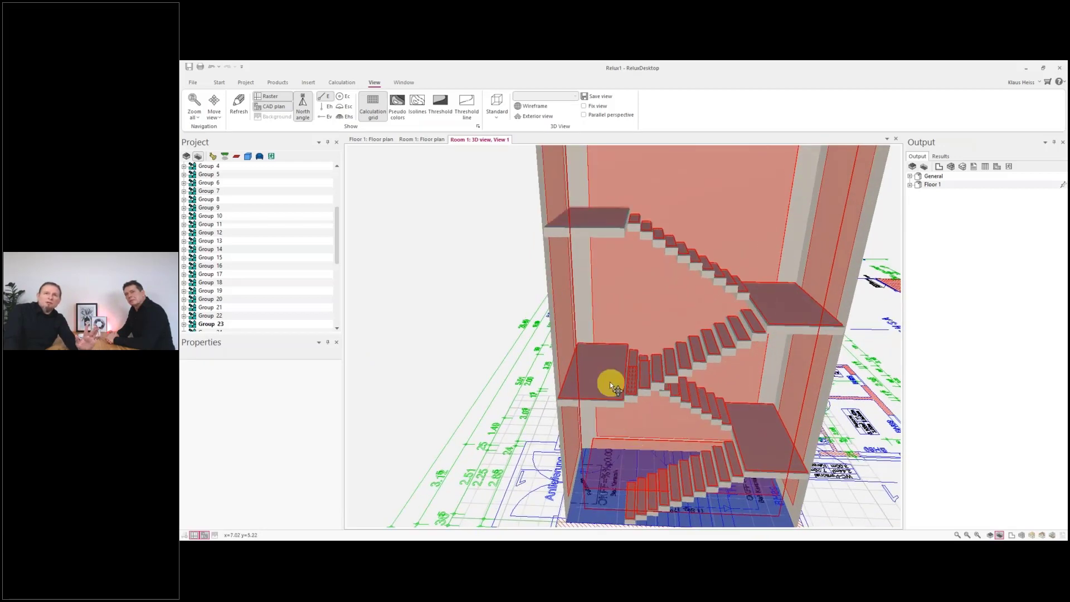
pyautogui.click(607, 382)
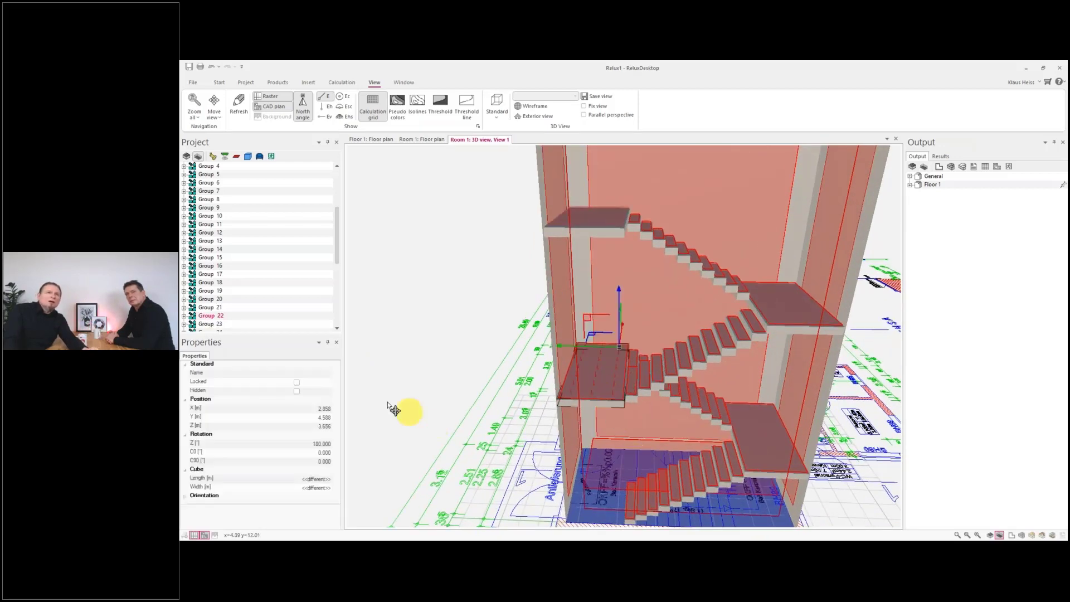
pyautogui.click(184, 316)
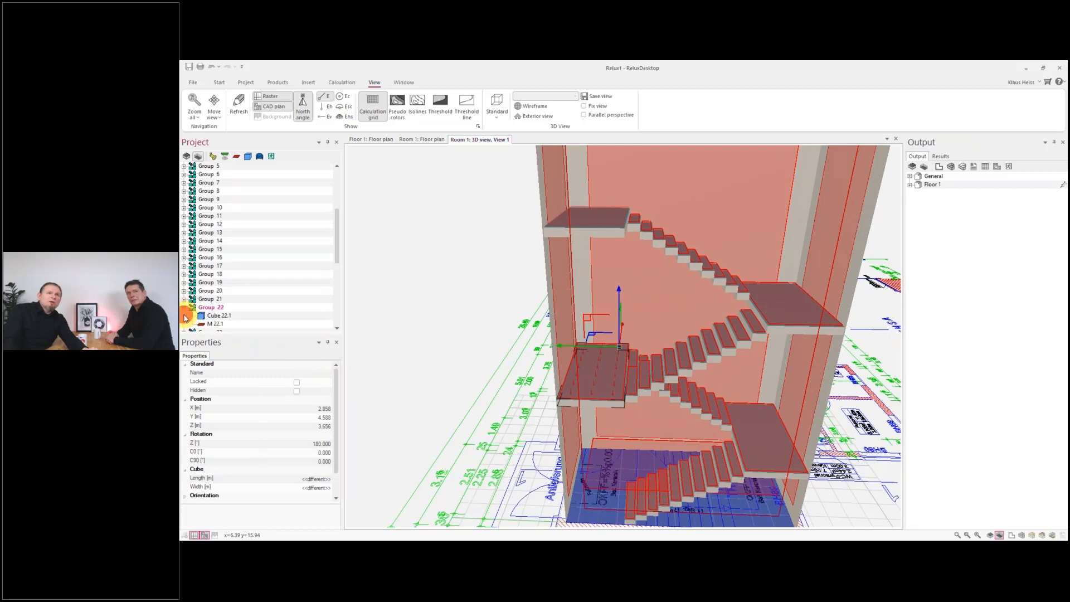
pyautogui.click(215, 323)
pyautogui.scroll(5, 574, 378)
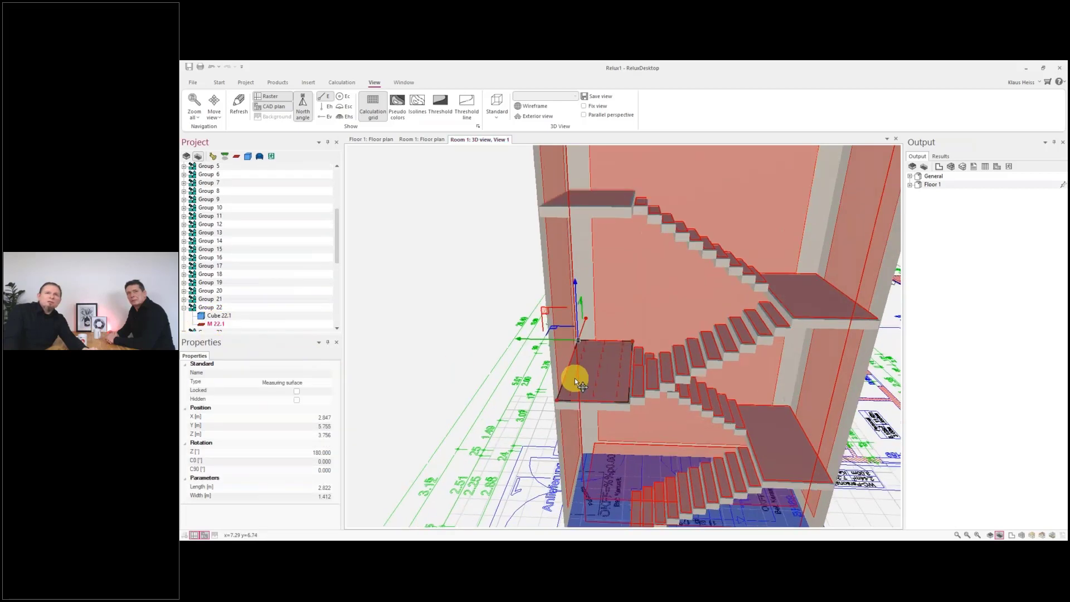
pyautogui.moveTo(587, 399); pyautogui.dragTo(630, 335, button='middle')
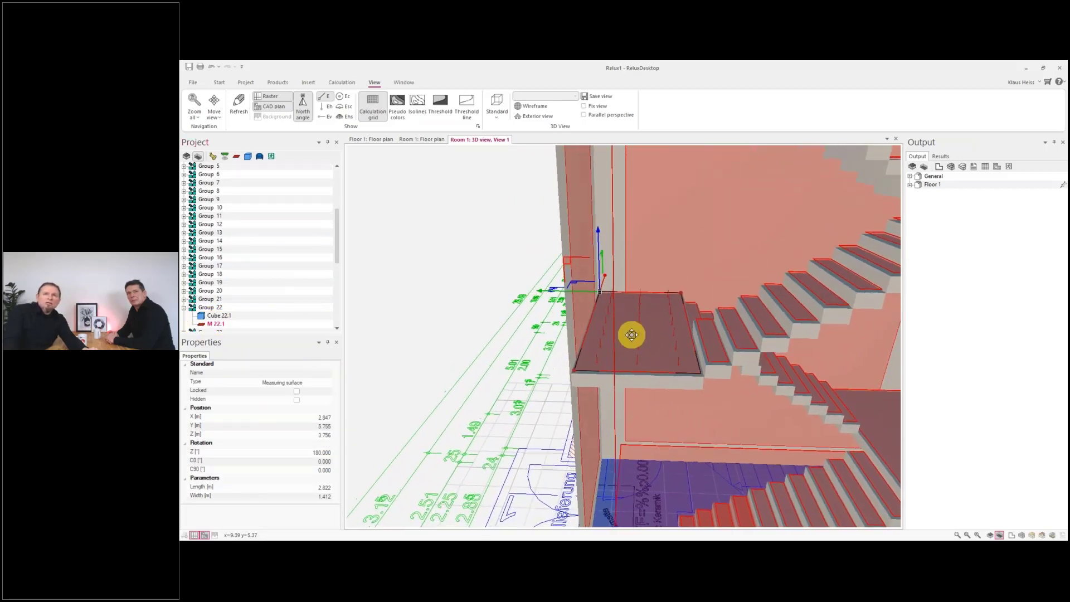
pyautogui.moveTo(680, 508); pyautogui.dragTo(656, 456, button='middle')
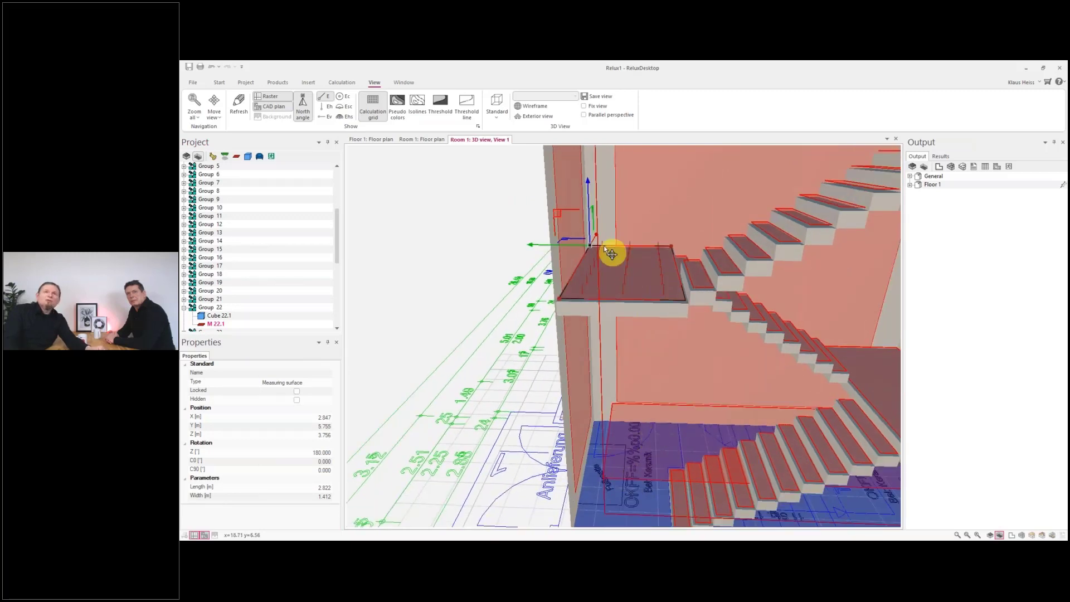
pyautogui.keyDown('ctrl'); pyautogui.moveTo(592, 223); pyautogui.dragTo(580, 400); pyautogui.keyUp('ctrl')
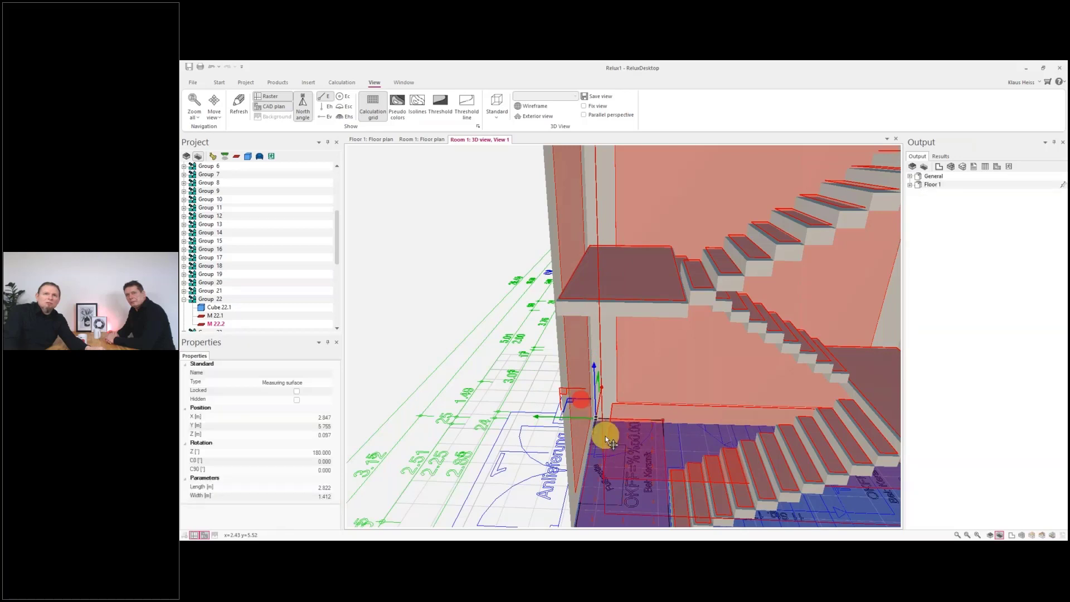
pyautogui.click(510, 485)
pyautogui.moveTo(524, 468); pyautogui.dragTo(525, 426, button='middle')
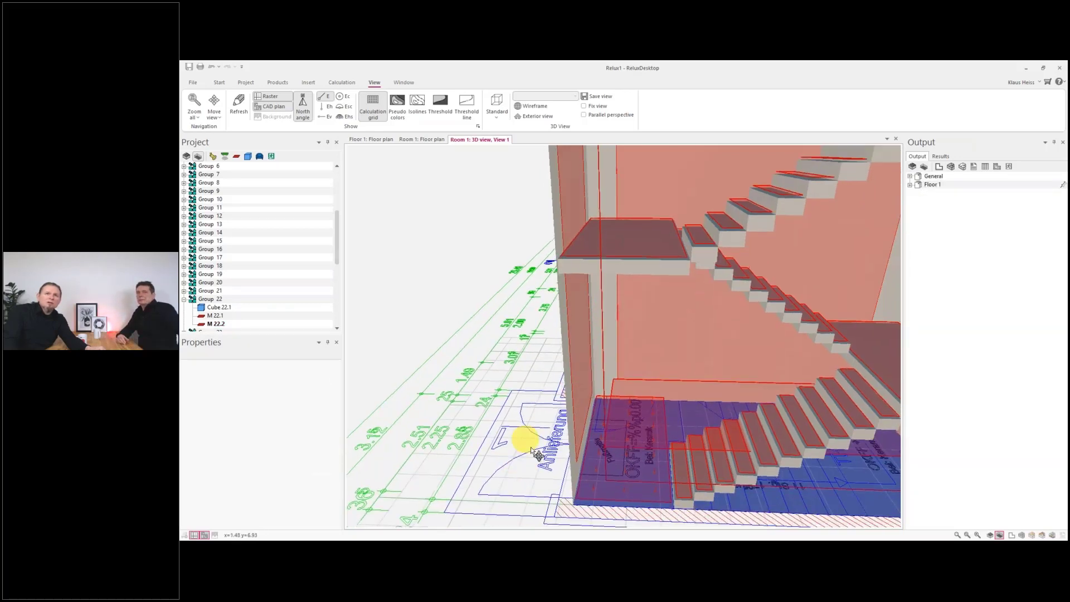
pyautogui.scroll(-3, 549, 467)
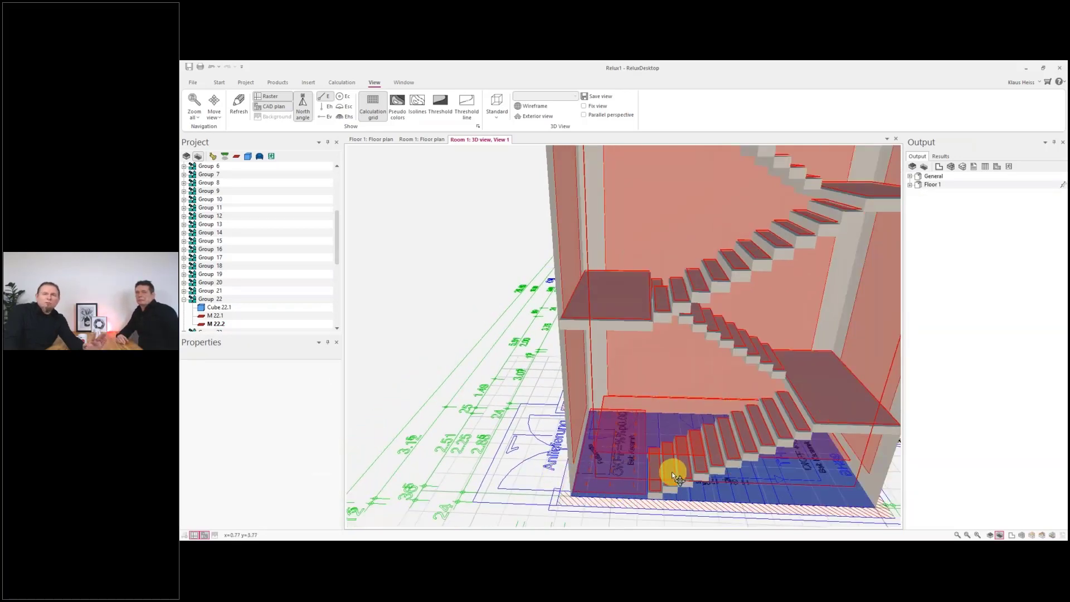
pyautogui.scroll(-4, 572, 469)
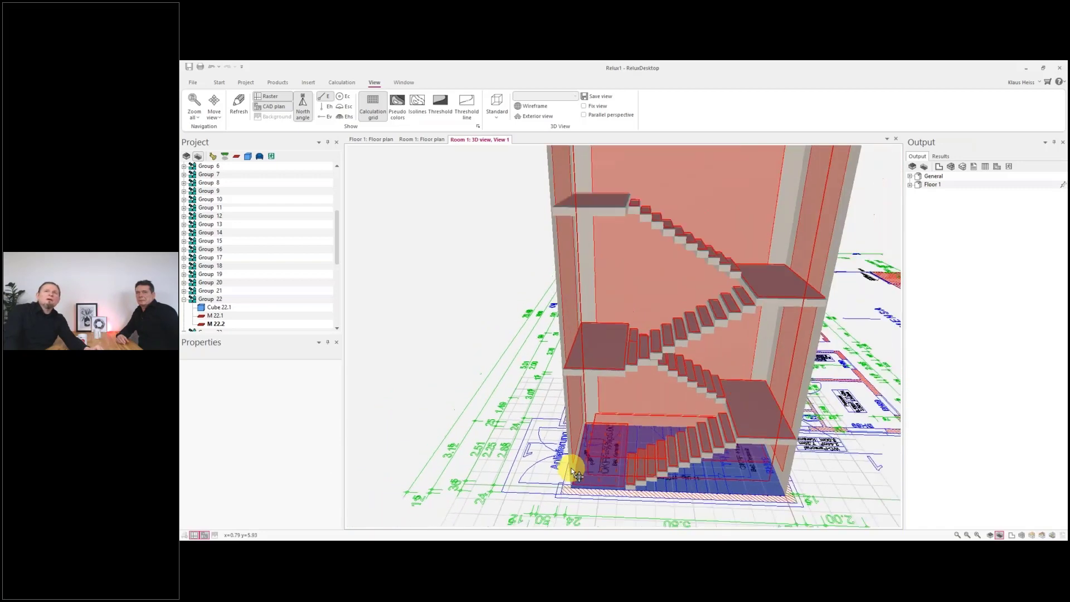
# Break Group 1 to Group 44 back into their individual cubes and measuring areas.
pyautogui.moveTo(645, 410); pyautogui.dragTo(611, 444, button='middle')
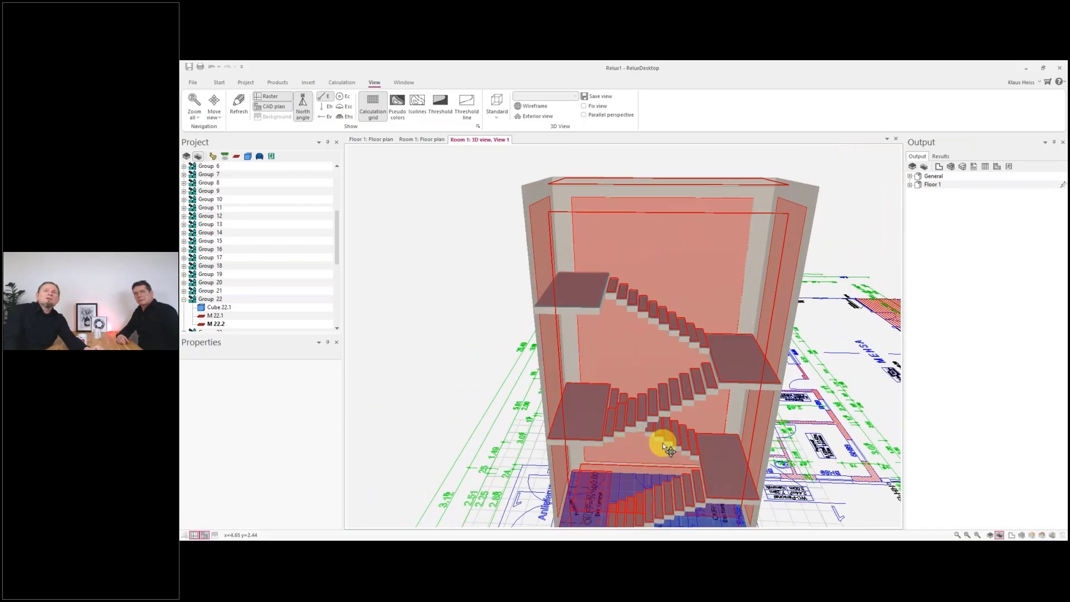
pyautogui.moveTo(643, 486); pyautogui.dragTo(644, 461, button='middle')
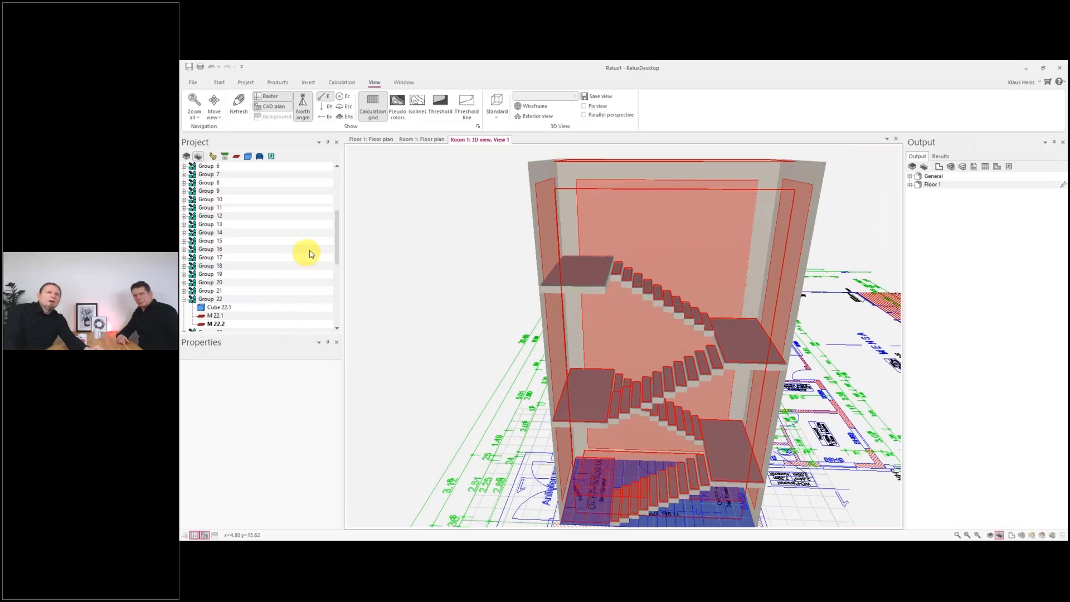
pyautogui.scroll(2, 251, 261)
pyautogui.scroll(3, 251, 261)
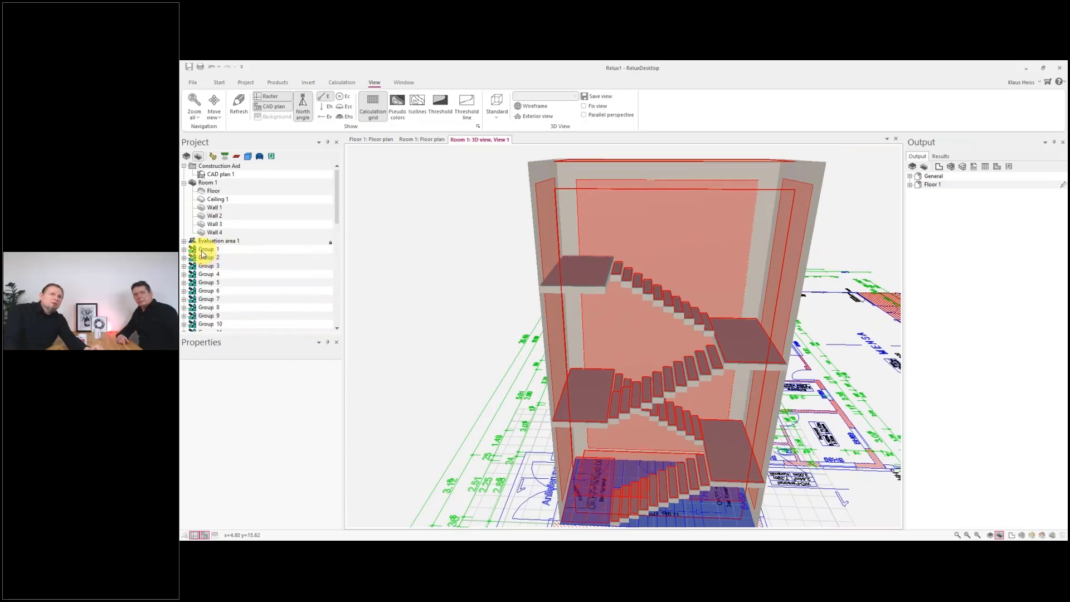
pyautogui.click(208, 248)
pyautogui.moveTo(336, 212); pyautogui.dragTo(332, 346)
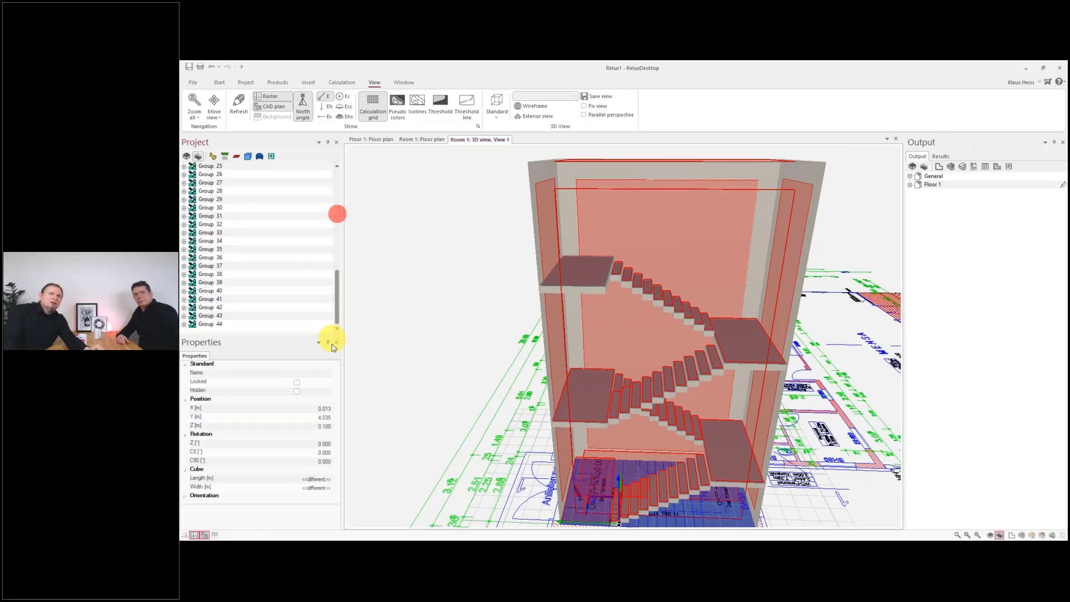
pyautogui.keyDown('shift'); pyautogui.click(206, 323); pyautogui.keyUp('shift')
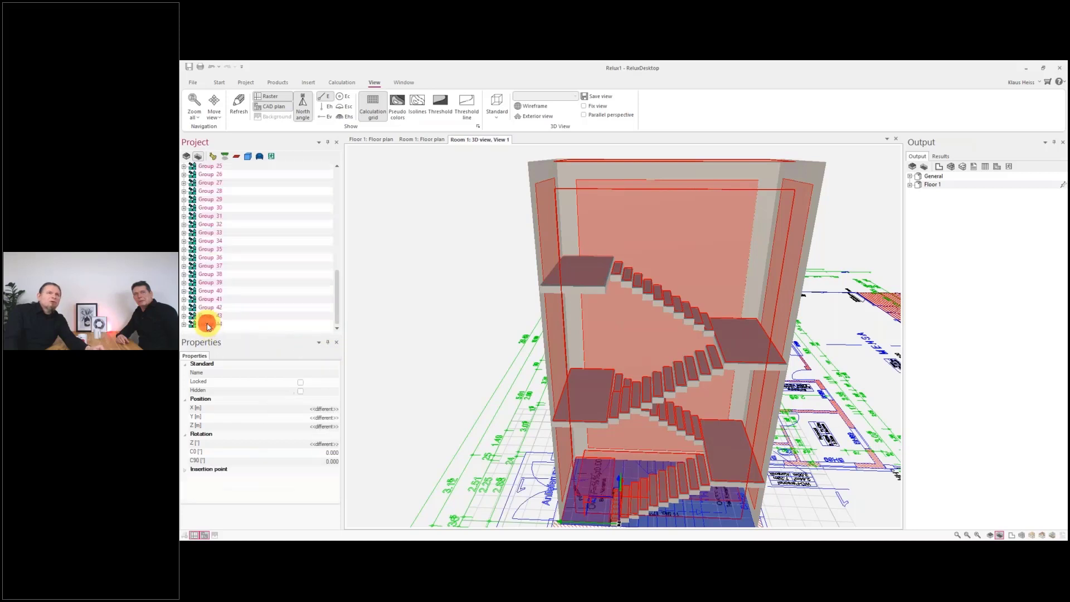
pyautogui.rightClick(212, 261)
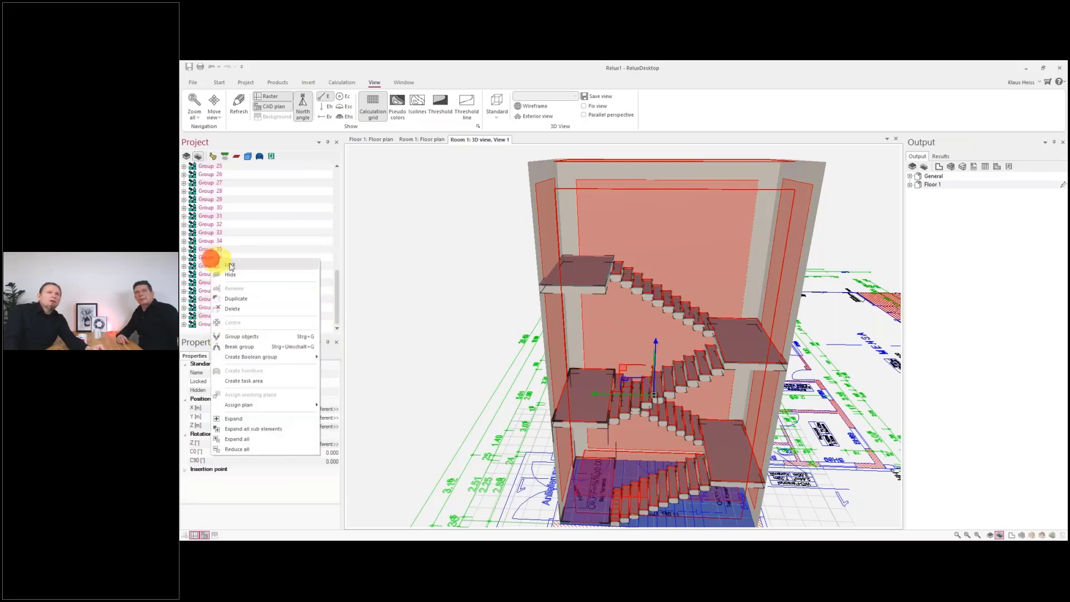
pyautogui.click(278, 346)
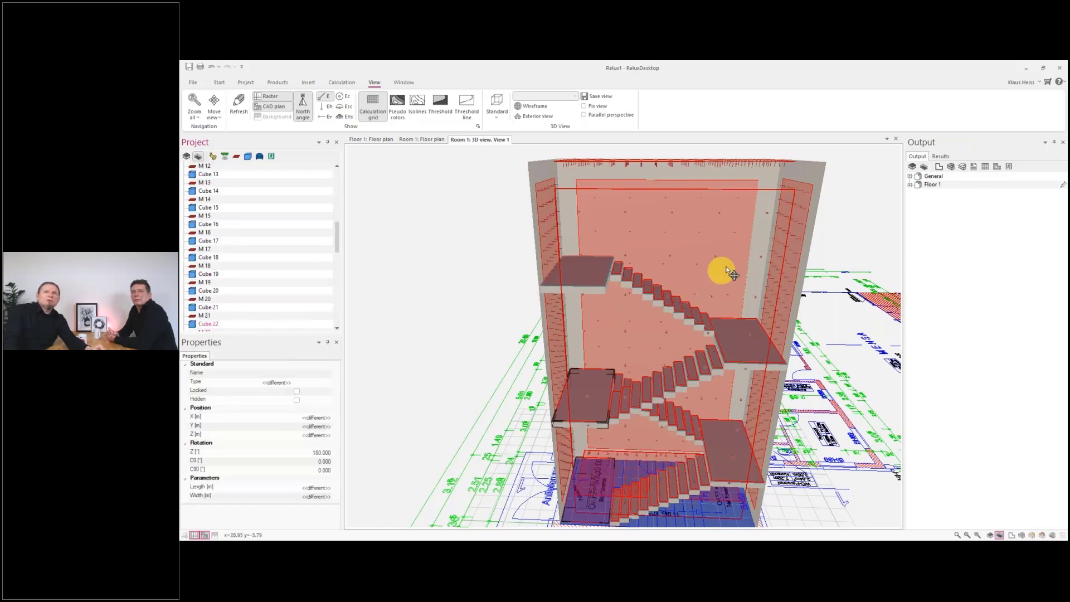
# Filter the project objects to measuring areas and combine M 1 to M 45 into one group.
pyautogui.click(240, 159)
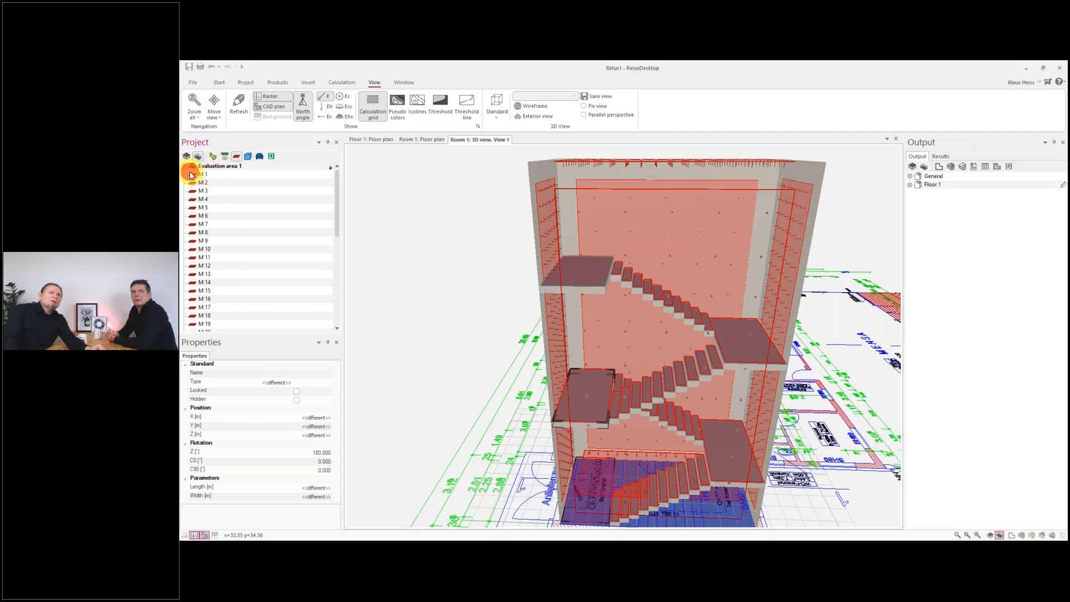
pyautogui.click(191, 175)
pyautogui.scroll(-8, 256, 309)
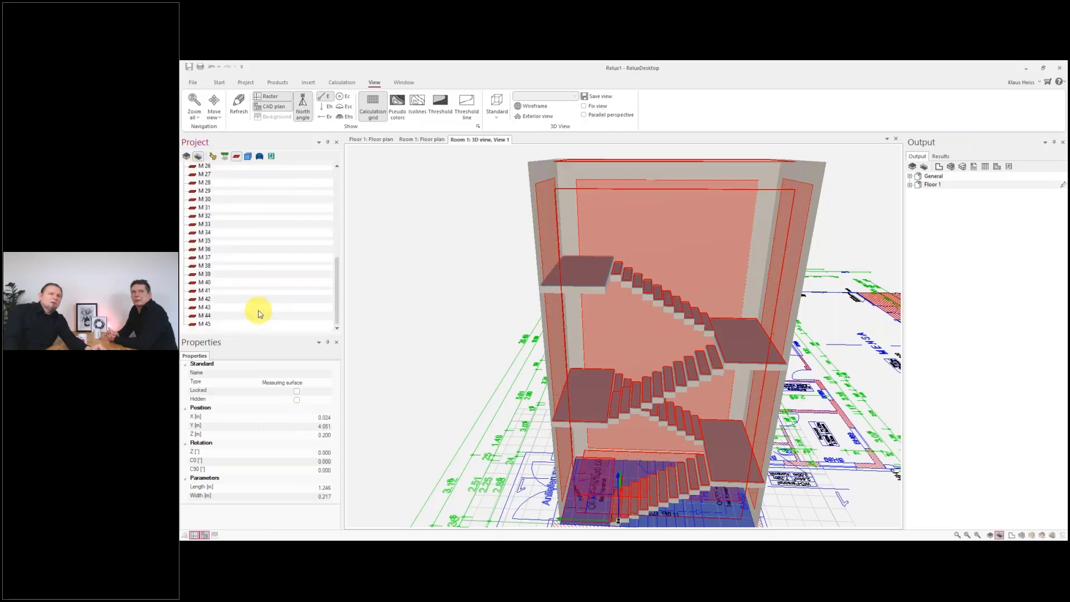
pyautogui.keyDown('shift'); pyautogui.click(202, 327); pyautogui.keyUp('shift')
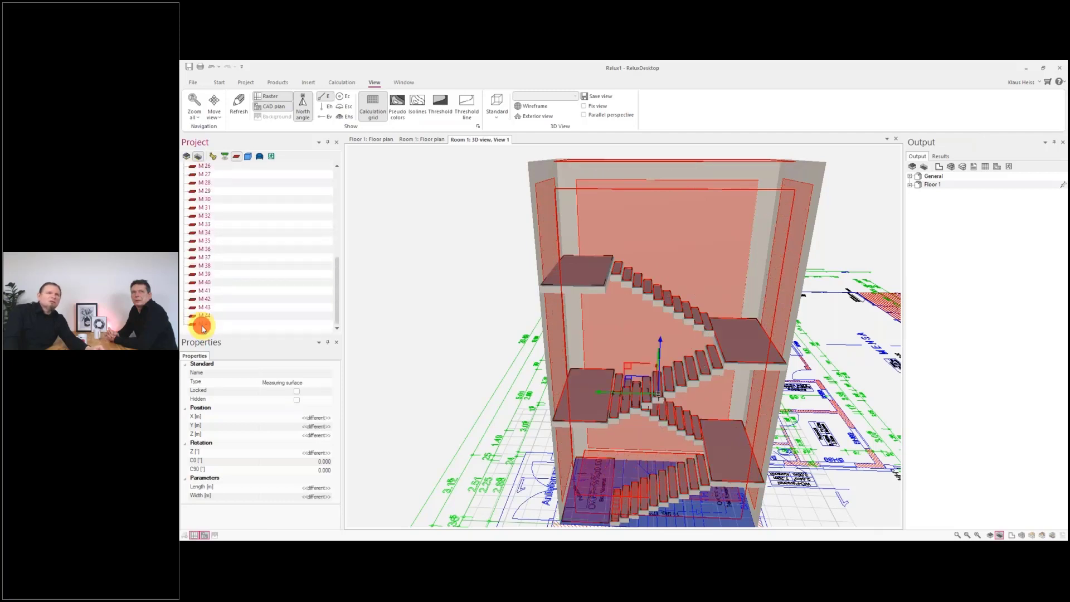
pyautogui.rightClick(202, 327)
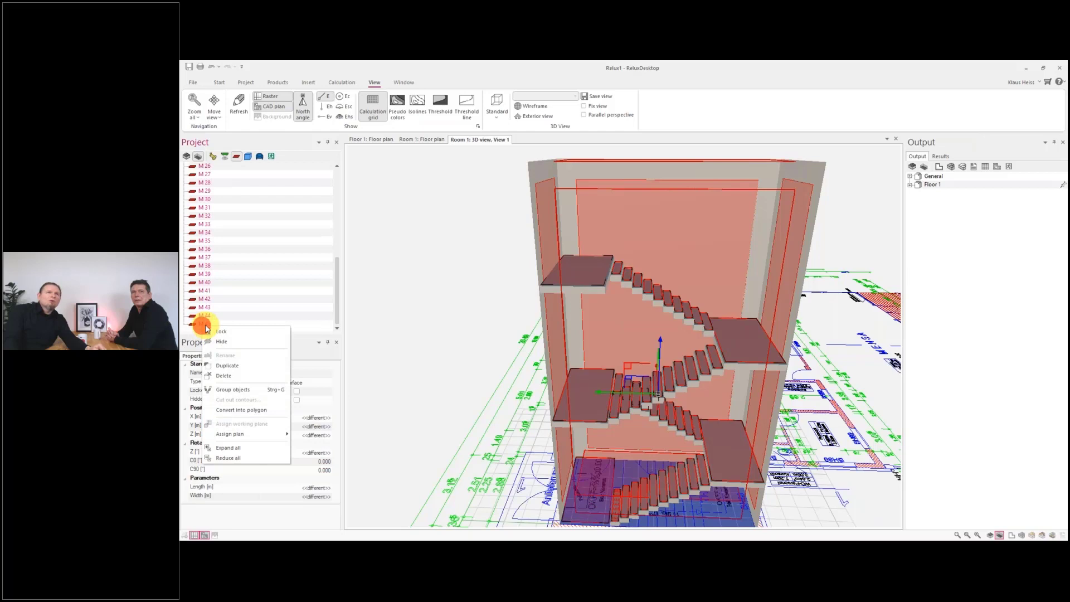
pyautogui.click(246, 389)
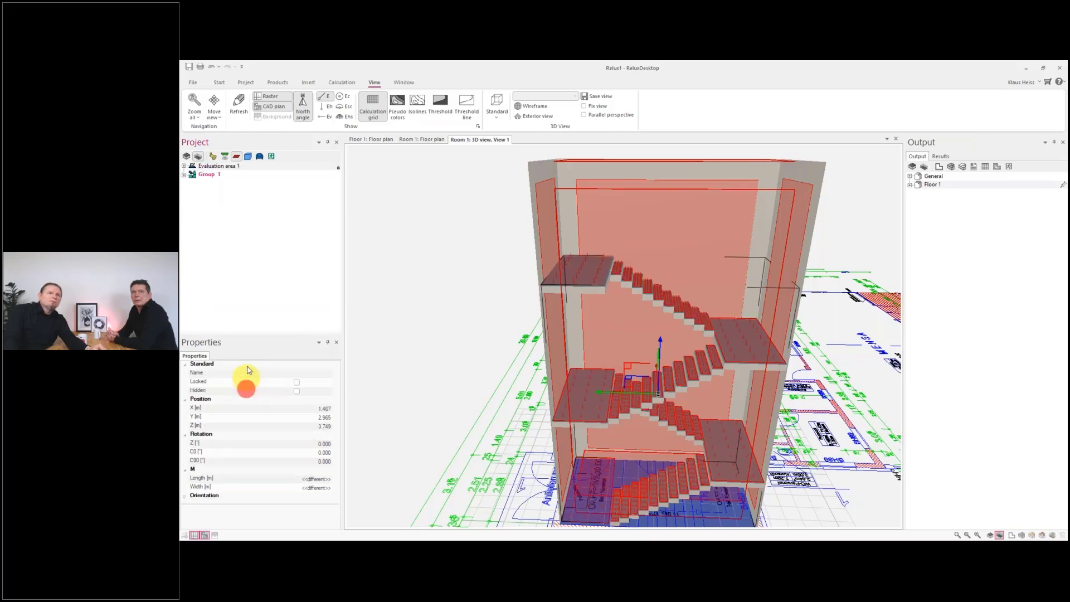
# Filter the project objects to cubes, review the list through Cube 44, and clear the selection.
pyautogui.click(246, 157)
pyautogui.click(237, 157)
pyautogui.click(246, 157)
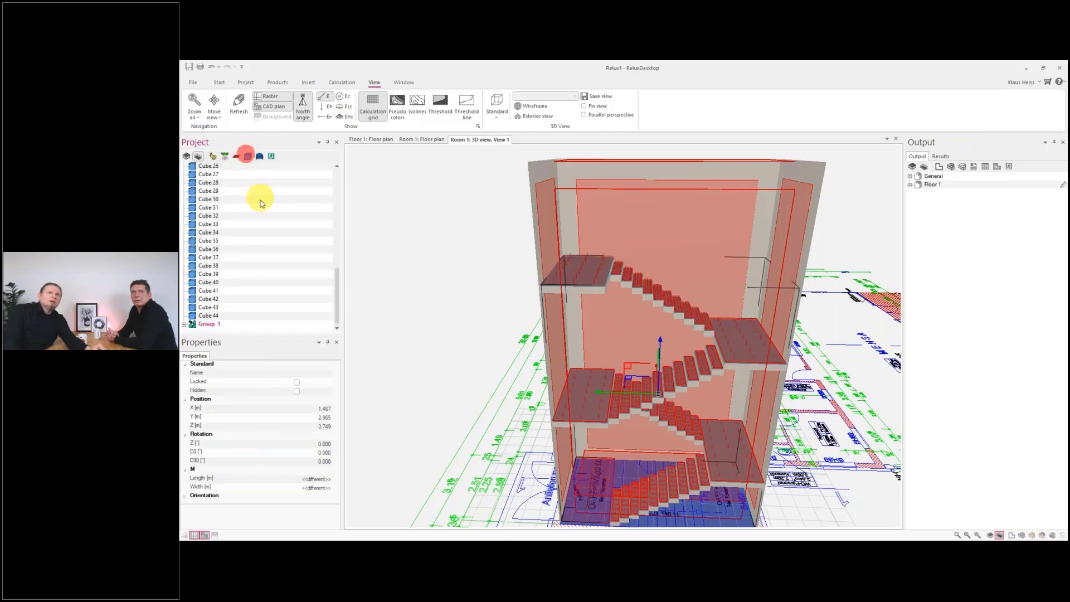
pyautogui.scroll(12, 255, 267)
pyautogui.scroll(-12, 256, 268)
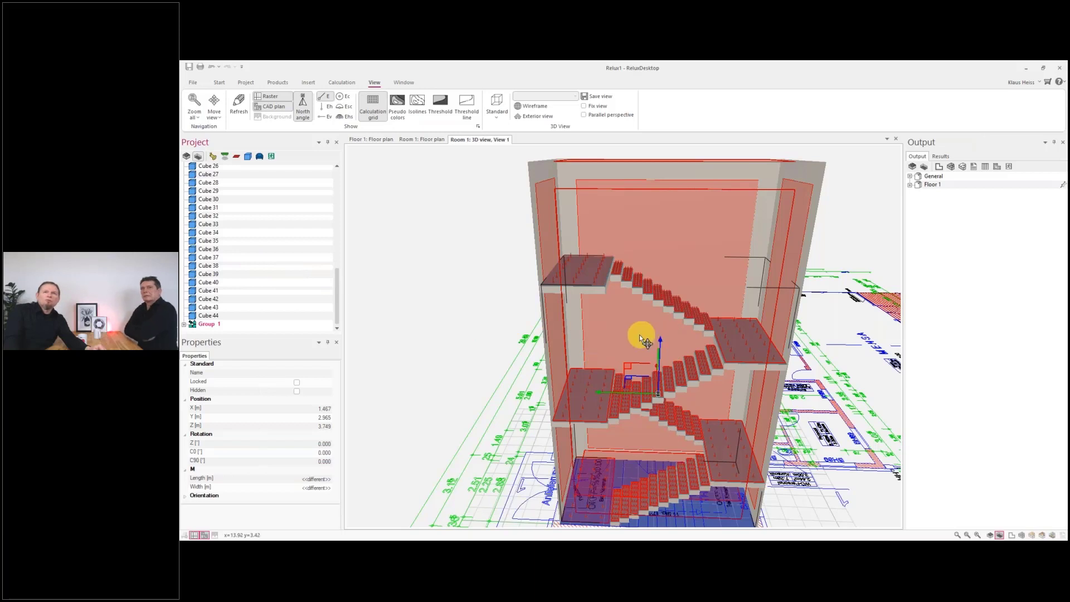
pyautogui.click(451, 296)
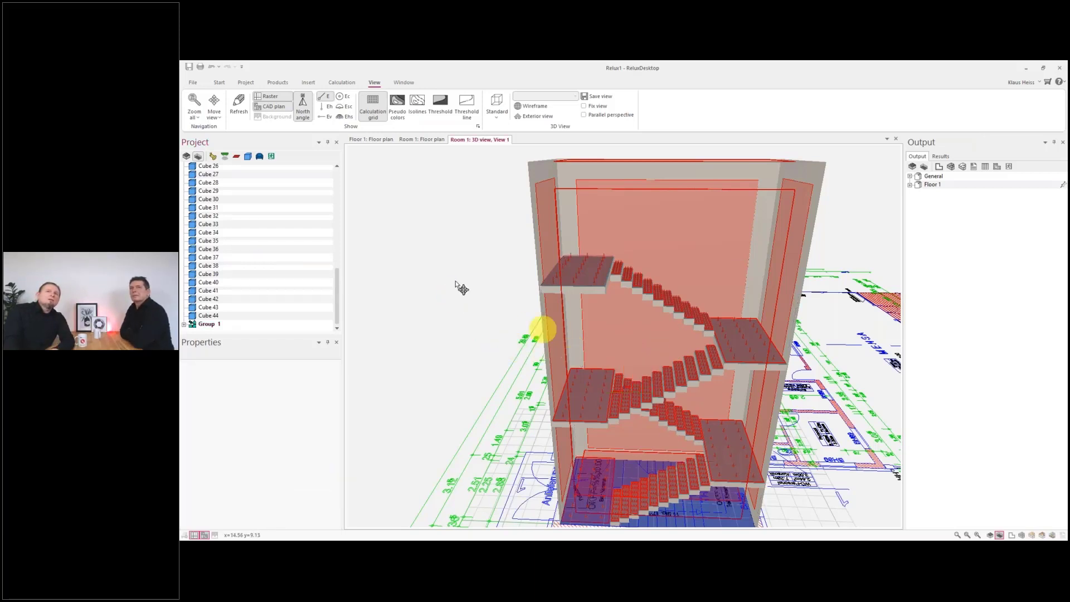
# Add the Relux Demo luminaire 0MJ2712L18830, Access Ceiling Mounted Luminaire, to the project's luminaire types.
pyautogui.click(308, 82)
pyautogui.click(275, 82)
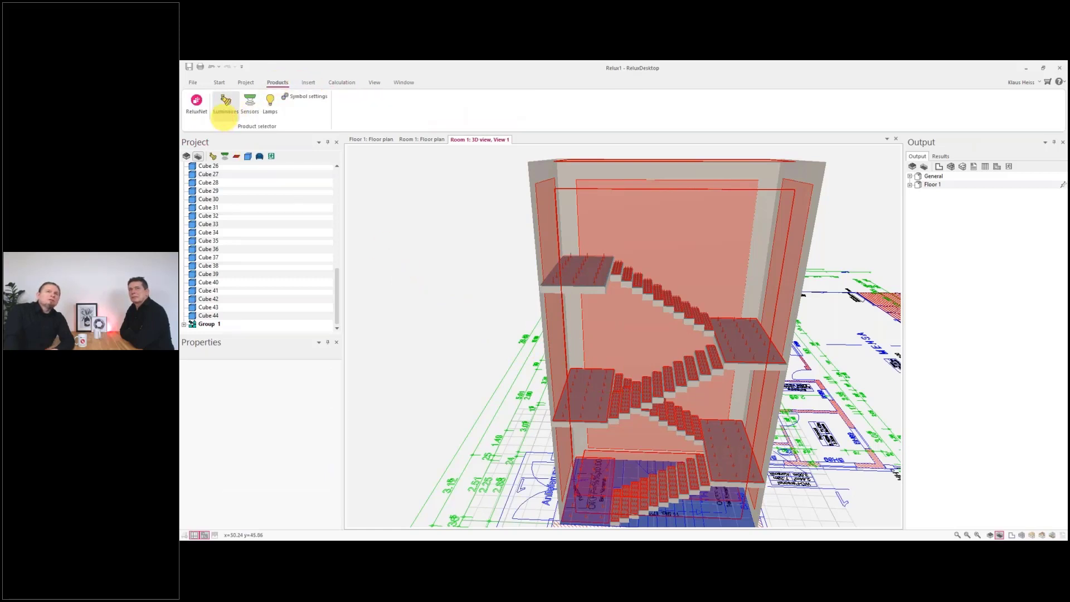
pyautogui.click(225, 109)
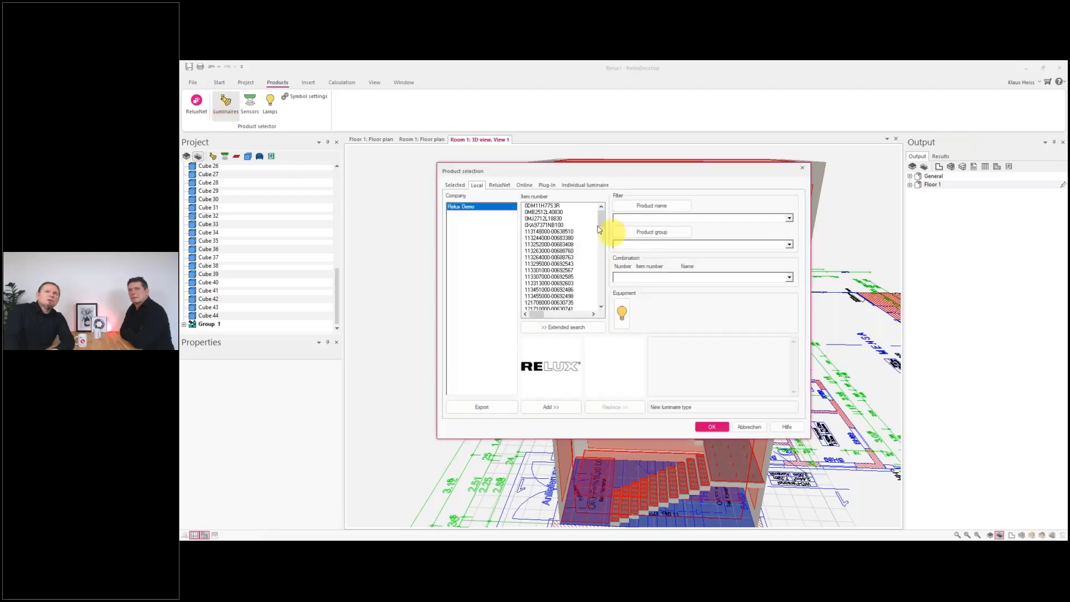
pyautogui.click(543, 218)
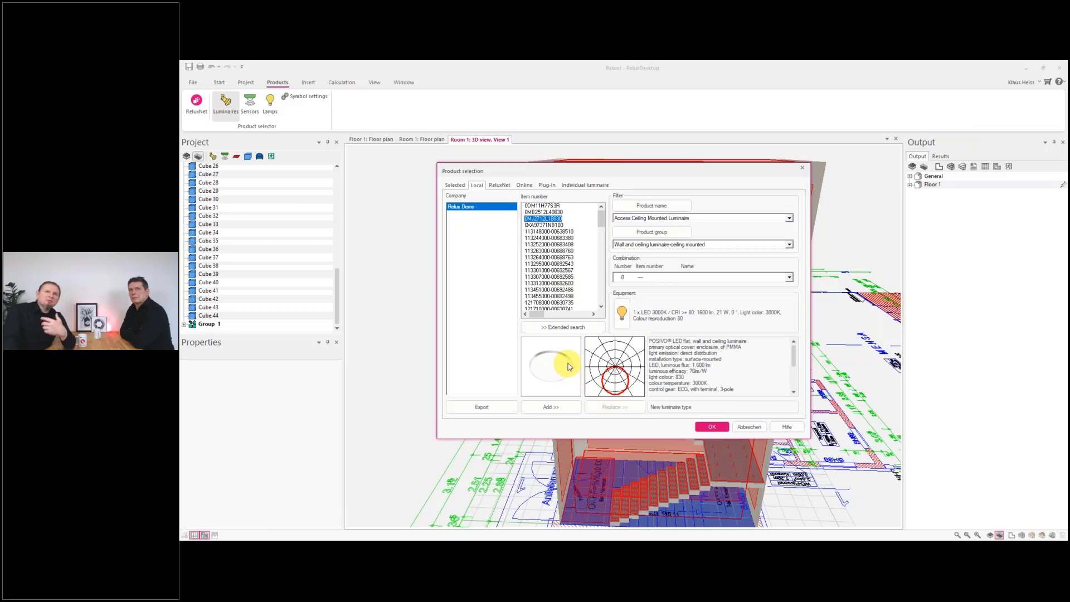
pyautogui.click(543, 407)
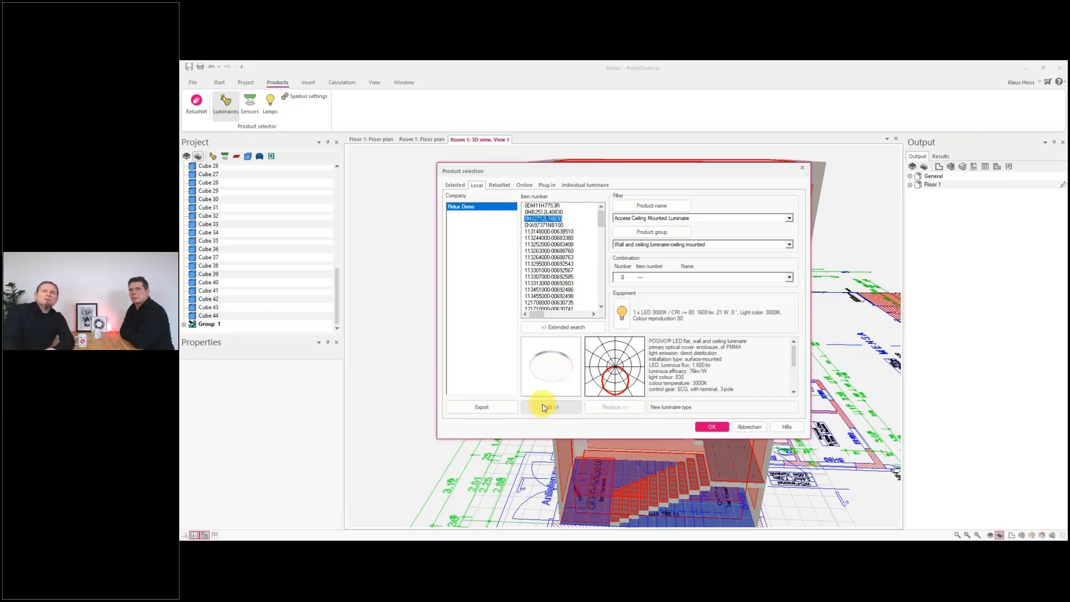
pyautogui.click(545, 409)
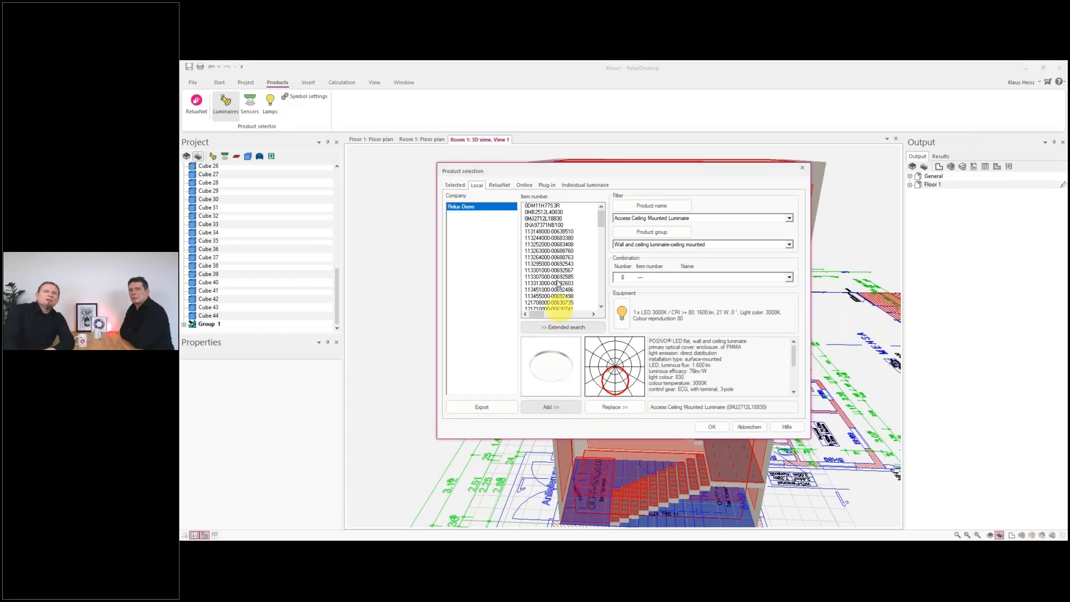
# Modify the selected luminaire type to 2200 lm luminous flux with lamp and installed power of 30 W, and accept the product selection.
pyautogui.click(454, 186)
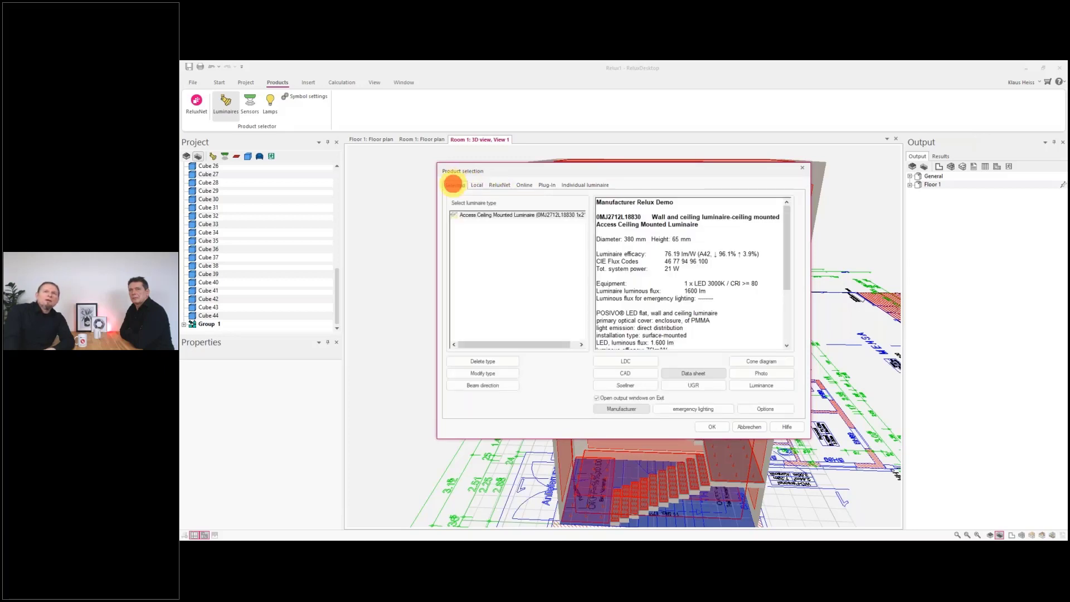
pyautogui.click(490, 215)
pyautogui.click(501, 373)
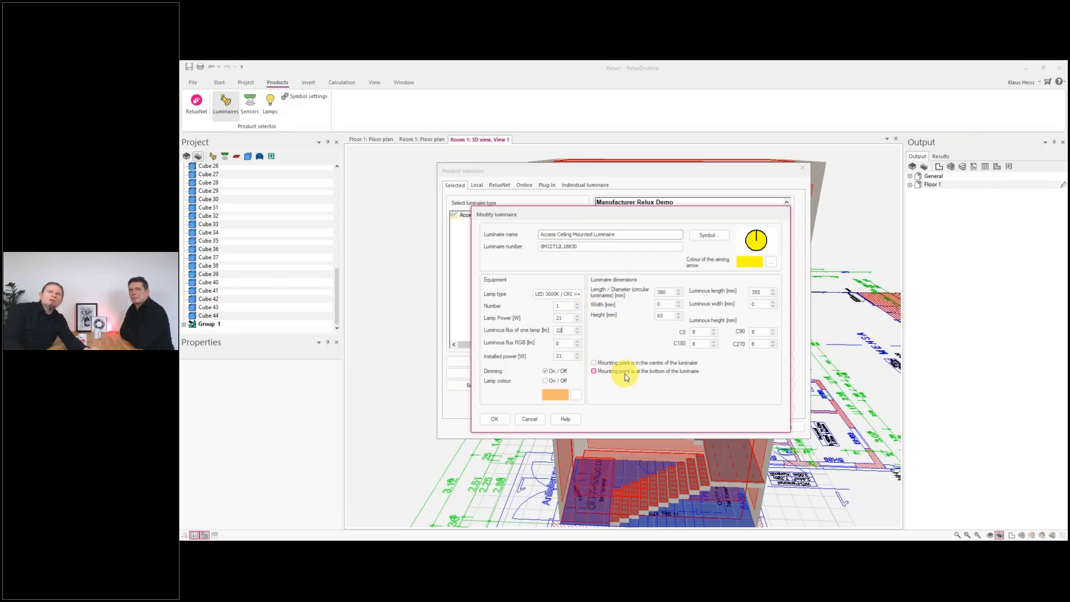
pyautogui.click(561, 355)
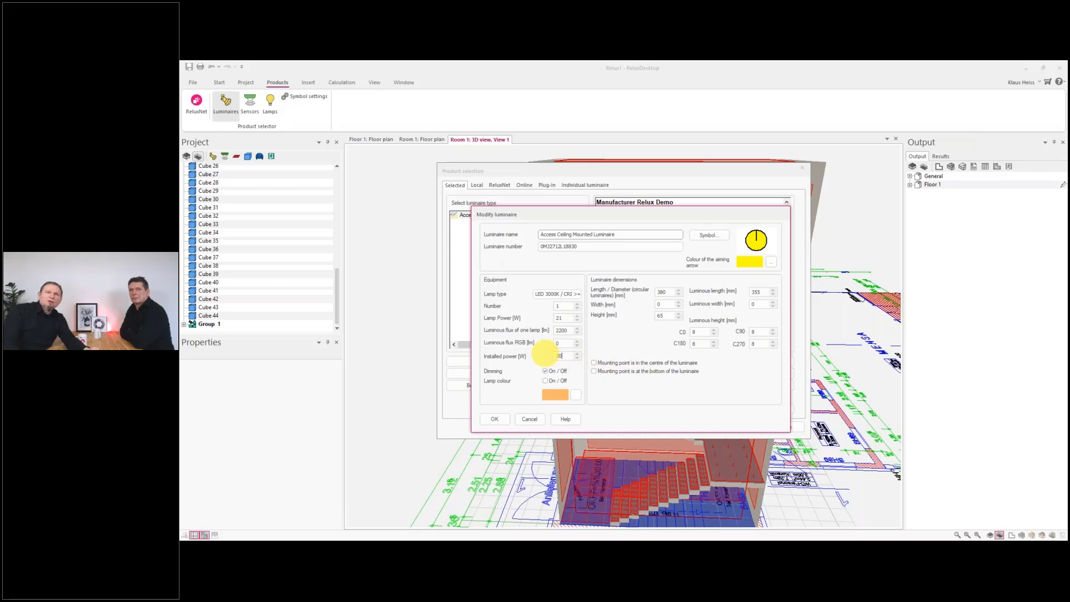
pyautogui.click(561, 318)
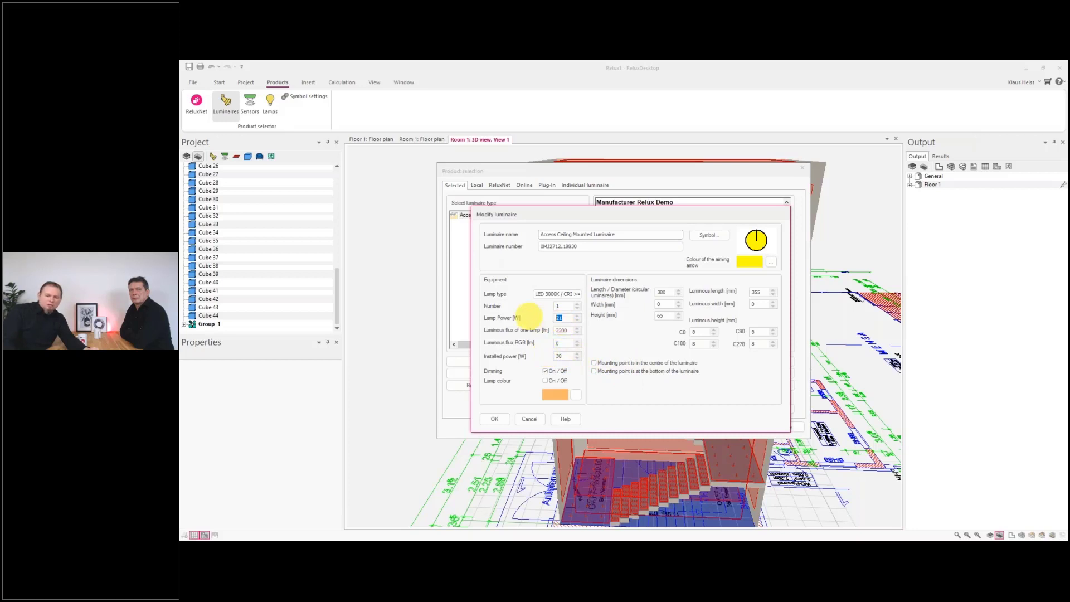
pyautogui.click(491, 422)
pyautogui.click(620, 334)
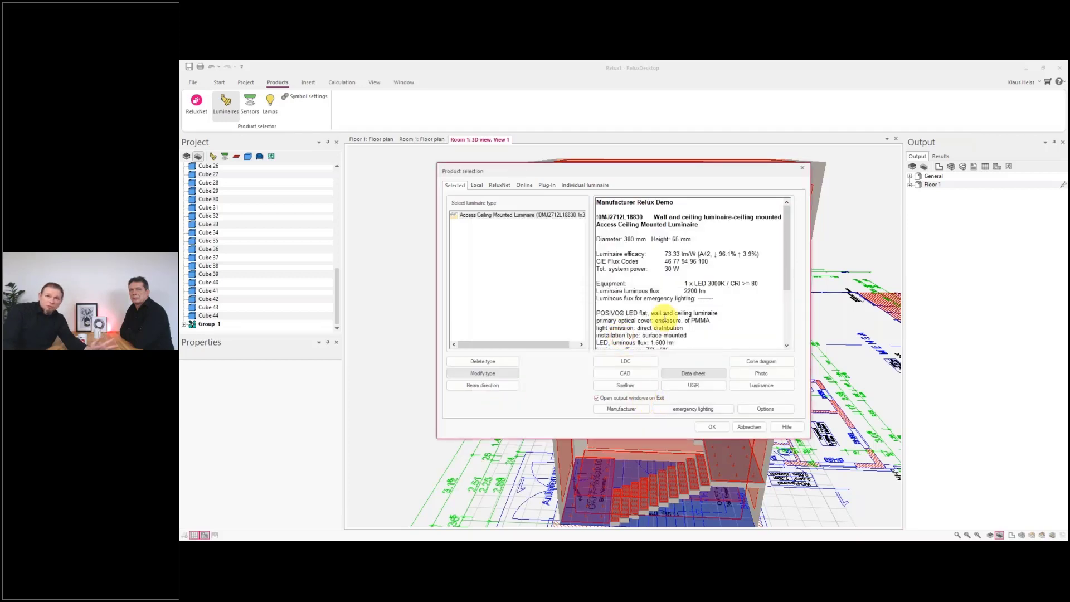
pyautogui.click(712, 428)
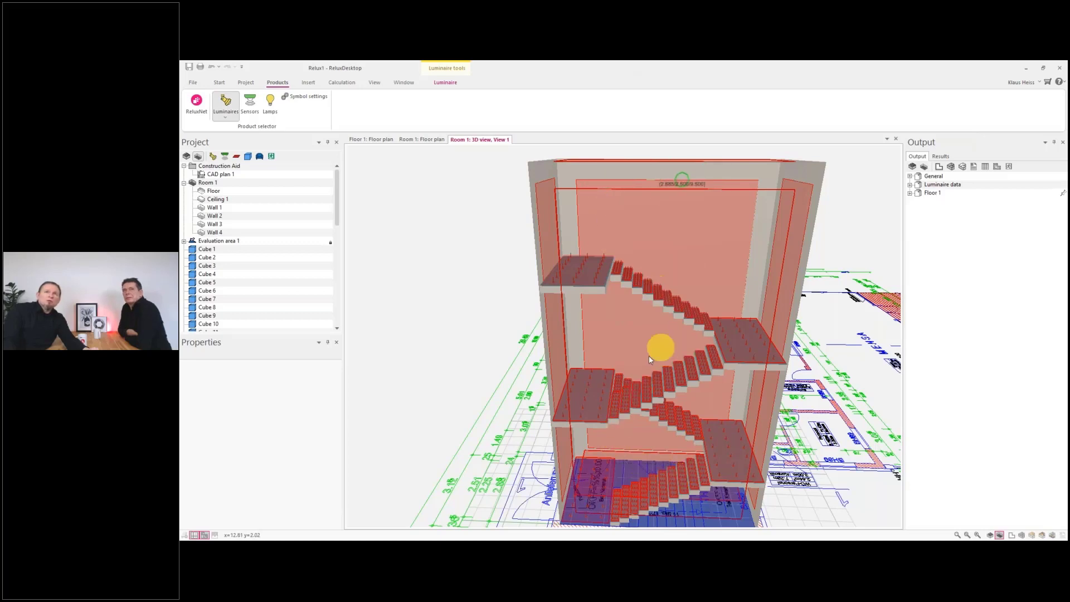
# Place a room-oriented luminaire field about 2.85 by 1.27 m, with one row of two luminaires, over the entrance landing in the floor plan.
pyautogui.click(1011, 535)
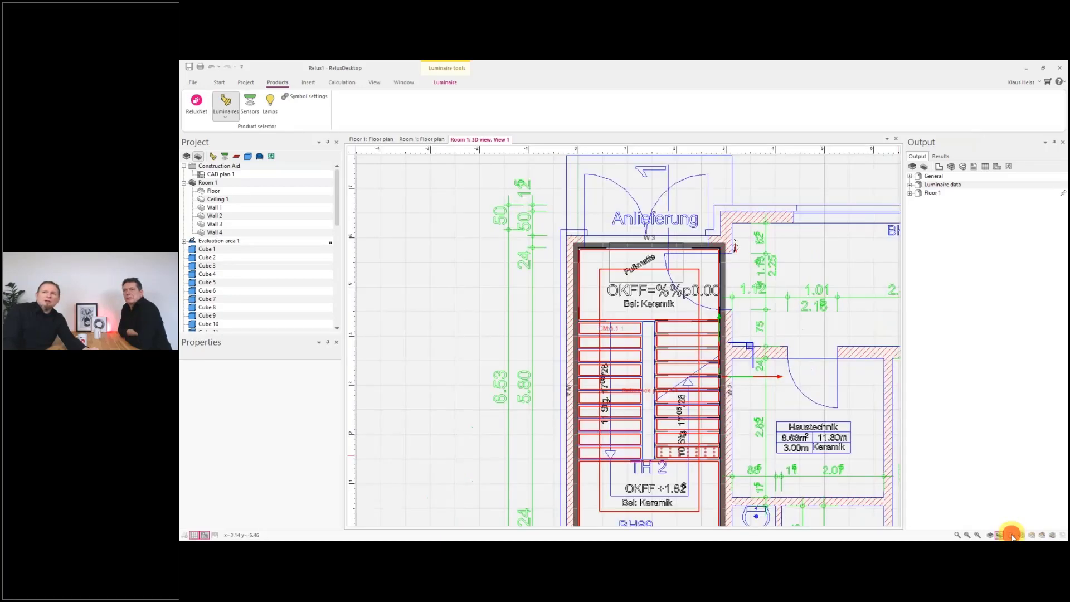
pyautogui.scroll(2, 638, 297)
pyautogui.scroll(3, 637, 297)
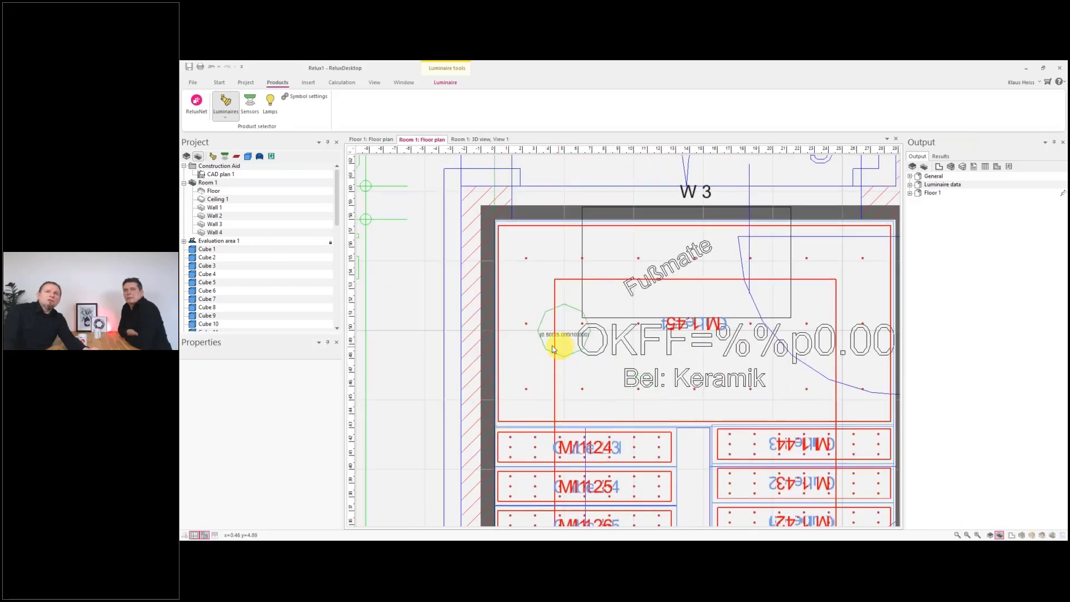
pyautogui.rightClick(577, 359)
pyautogui.click(599, 365)
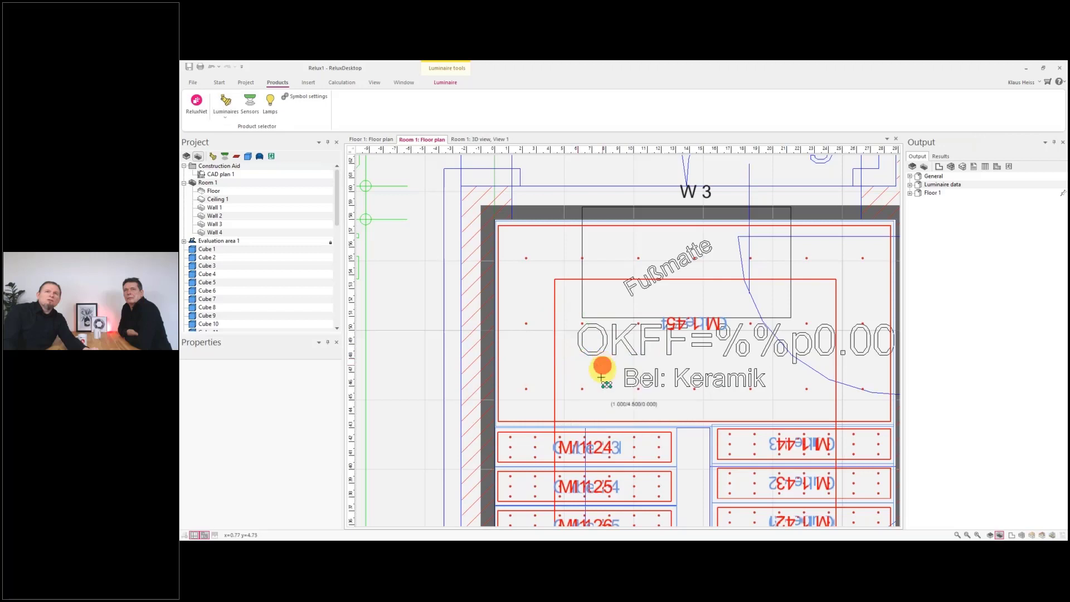
pyautogui.click(500, 422)
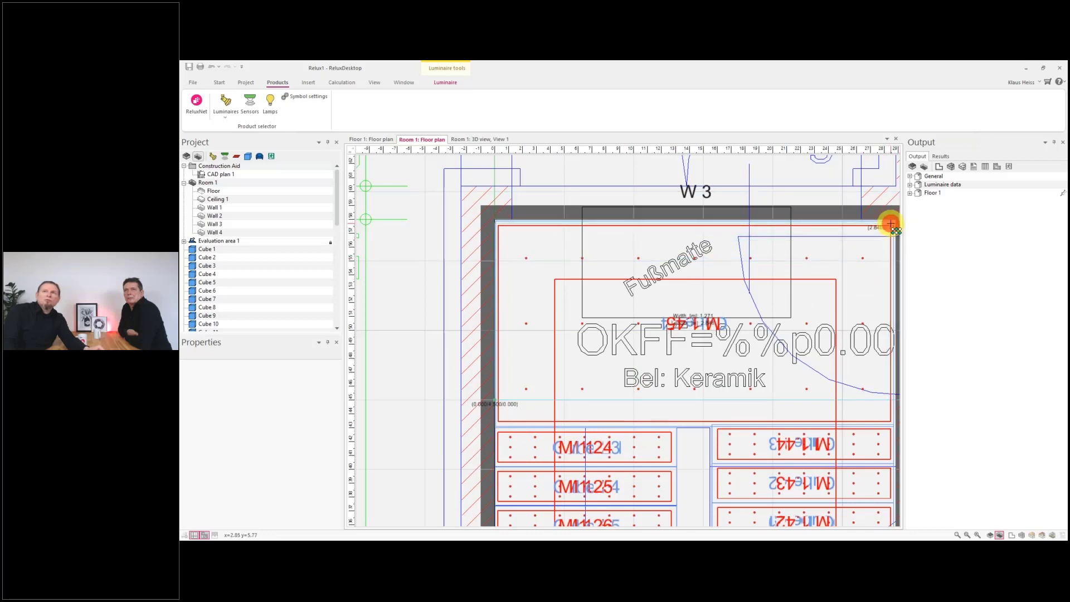
pyautogui.click(888, 221)
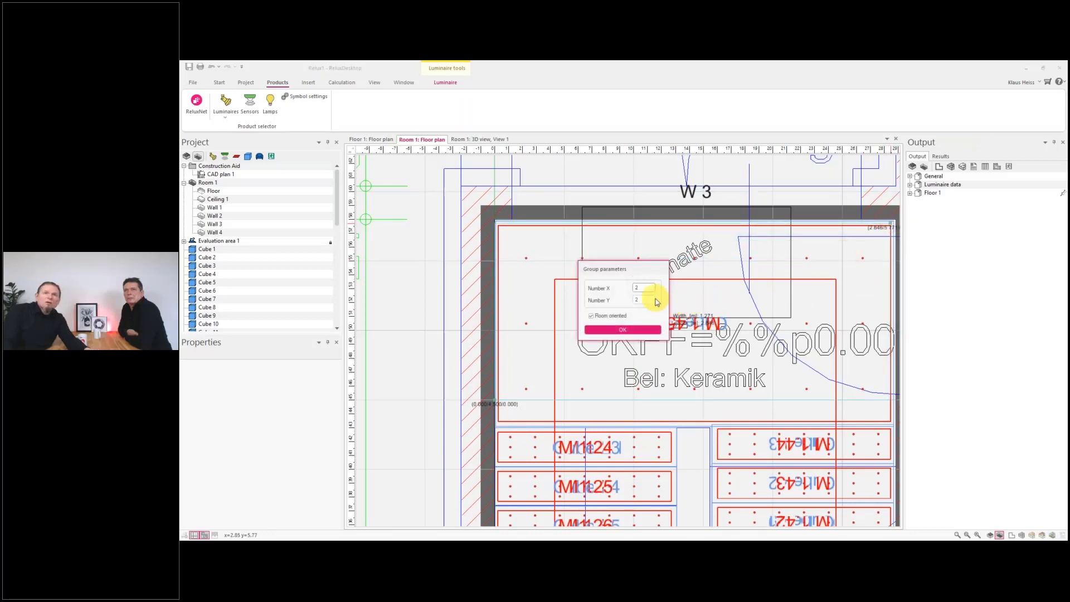
pyautogui.click(615, 329)
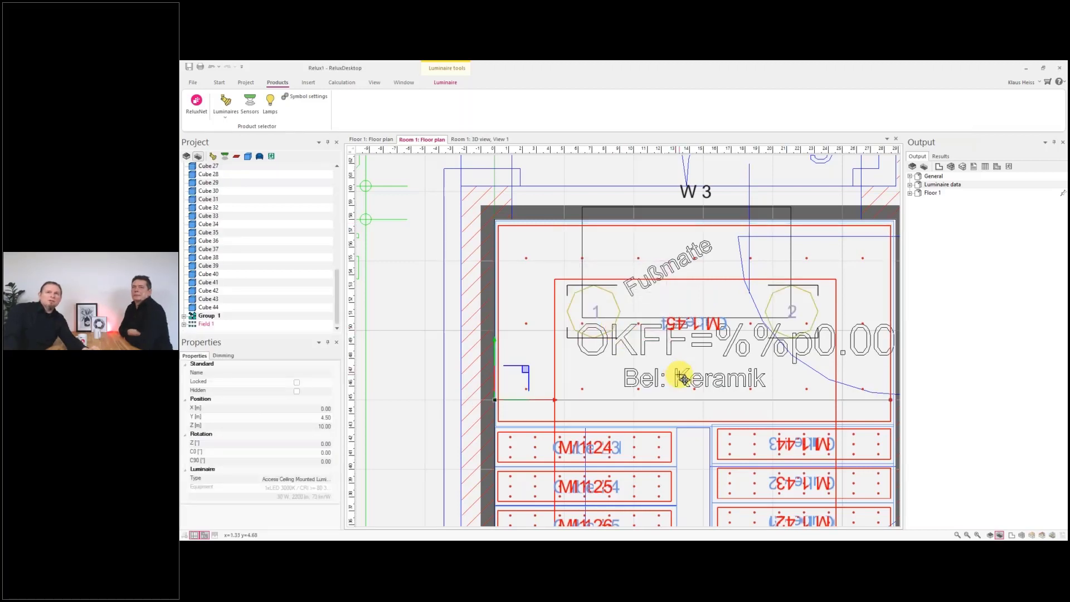
# Move the luminaire field along Y to 4.35 m, onto the stair-side edge of the entrance landing's measuring area.
pyautogui.scroll(-1, 684, 379)
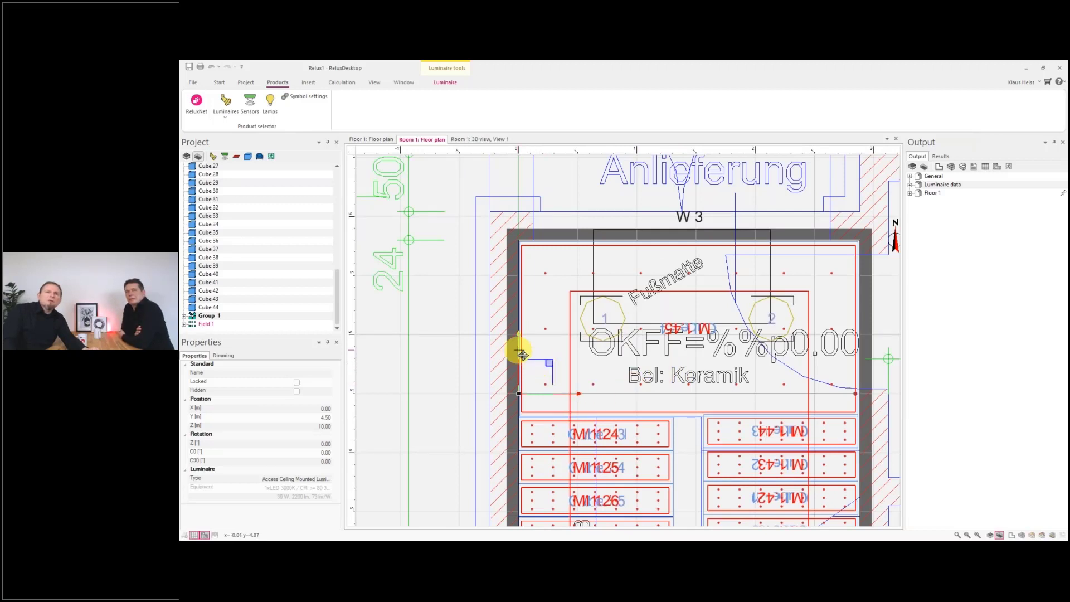
pyautogui.moveTo(518, 350); pyautogui.dragTo(518, 356)
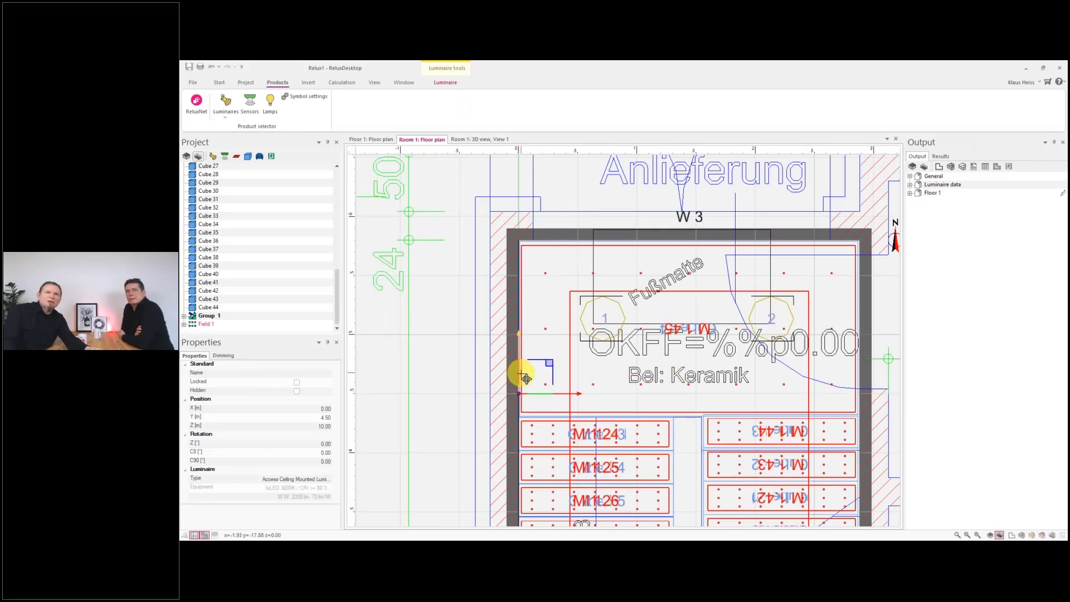
pyautogui.click(520, 367)
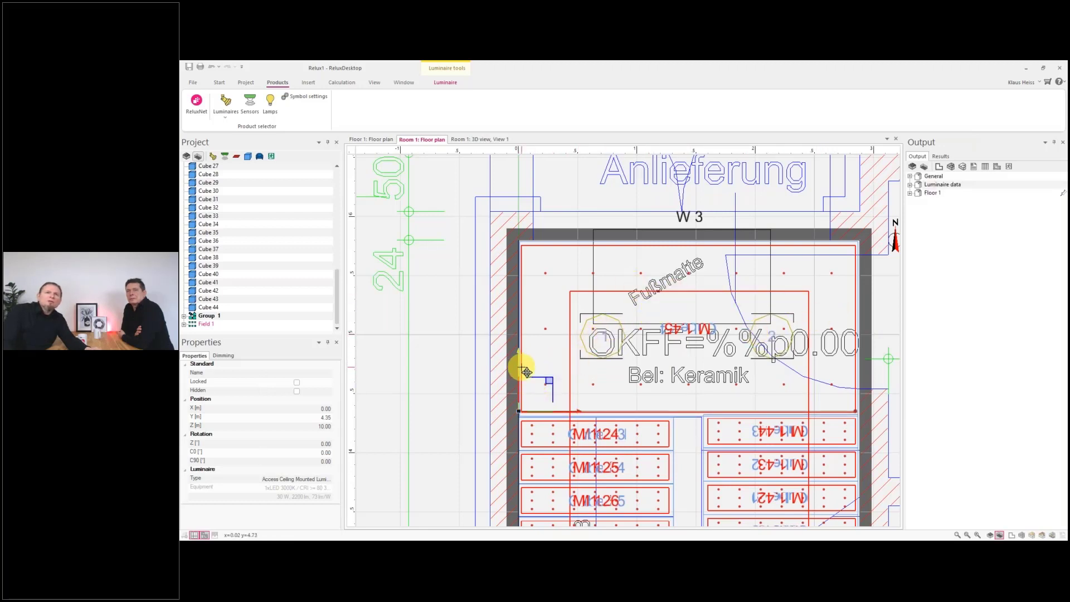
# Copy the entrance landing's luminaire field onto the opposite landing beside wall W 1, positioned at Y 0.14 m.
pyautogui.scroll(-4, 557, 379)
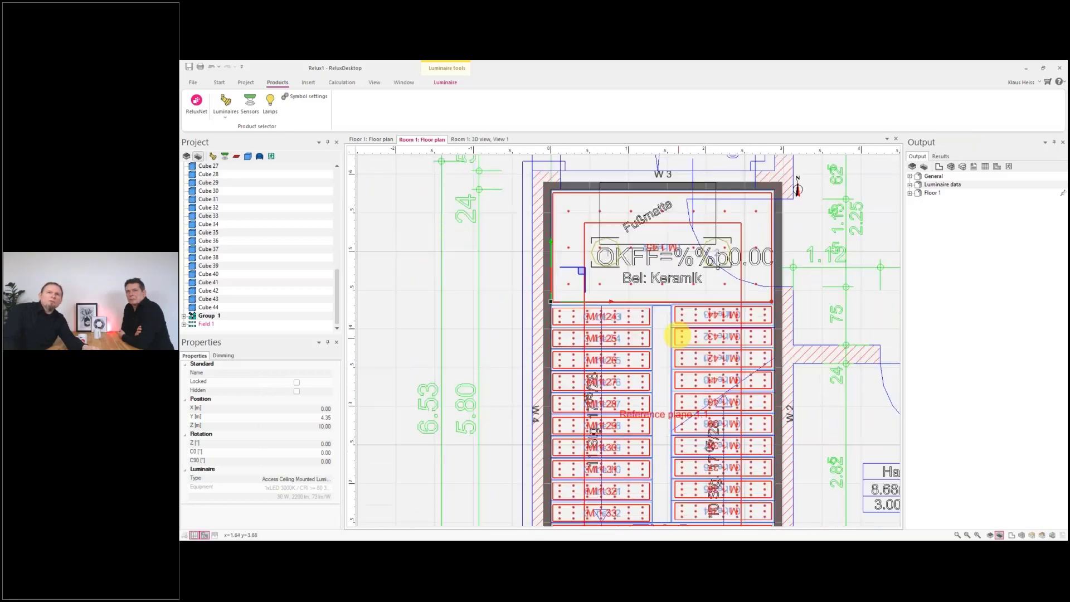
pyautogui.scroll(-2, 669, 430)
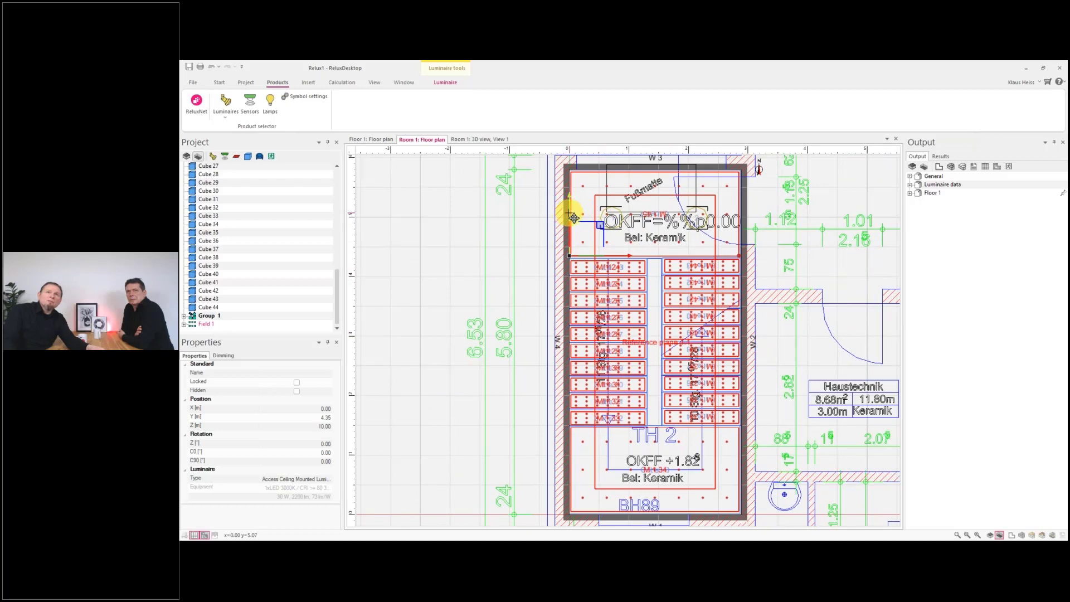
pyautogui.keyDown('ctrl'); pyautogui.moveTo(568, 213); pyautogui.dragTo(568, 446); pyautogui.keyUp('ctrl')
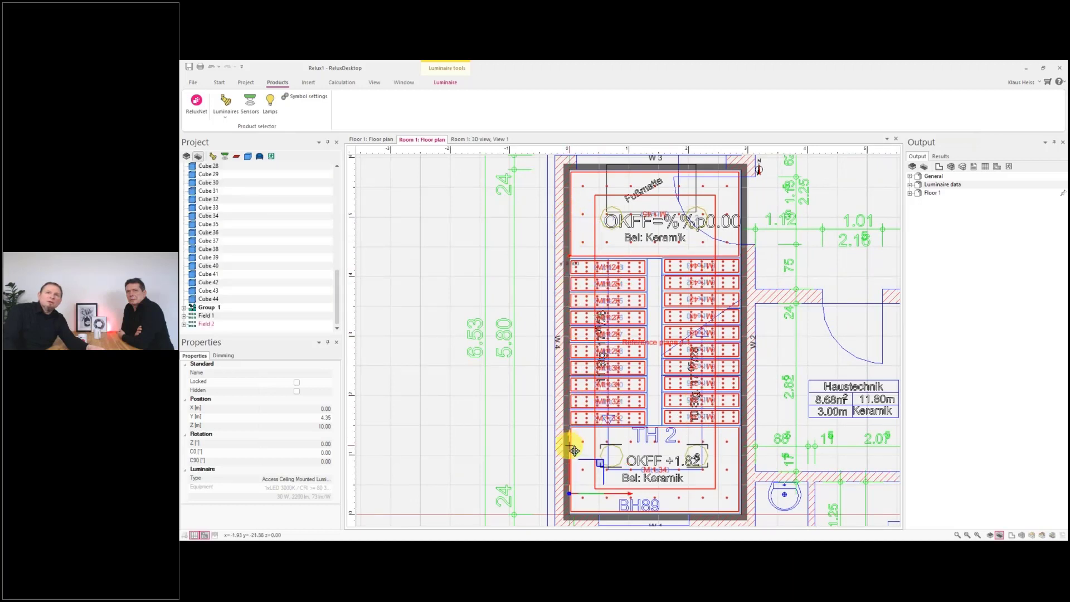
pyautogui.click(571, 460)
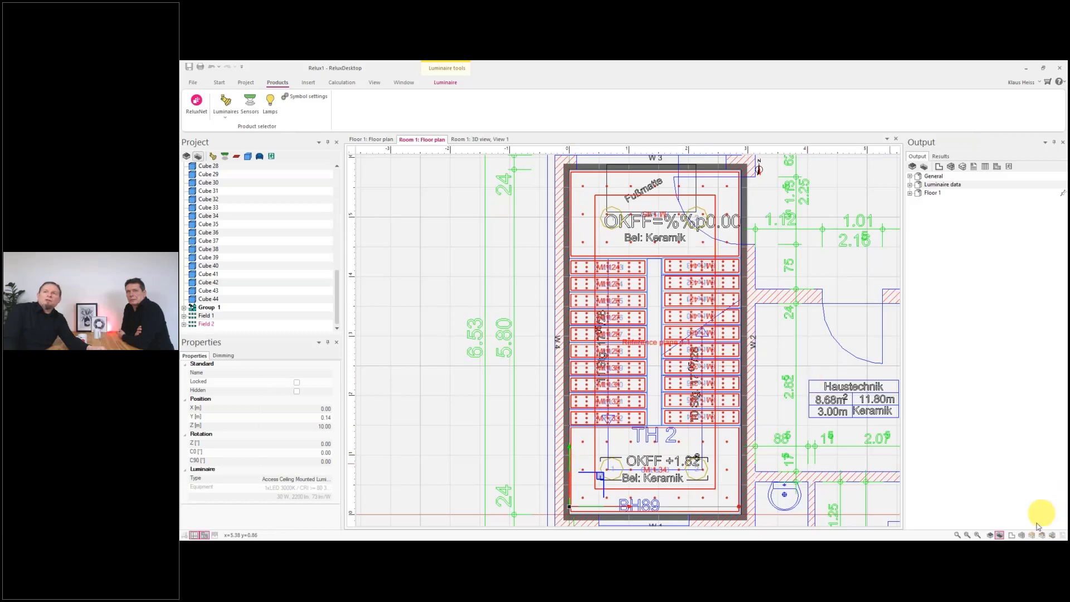
# In the 3D view, copy the W 1-side ceiling luminaire field straight down to Z 5.38 m, beneath the upper W 1-side landing.
pyautogui.click(1023, 536)
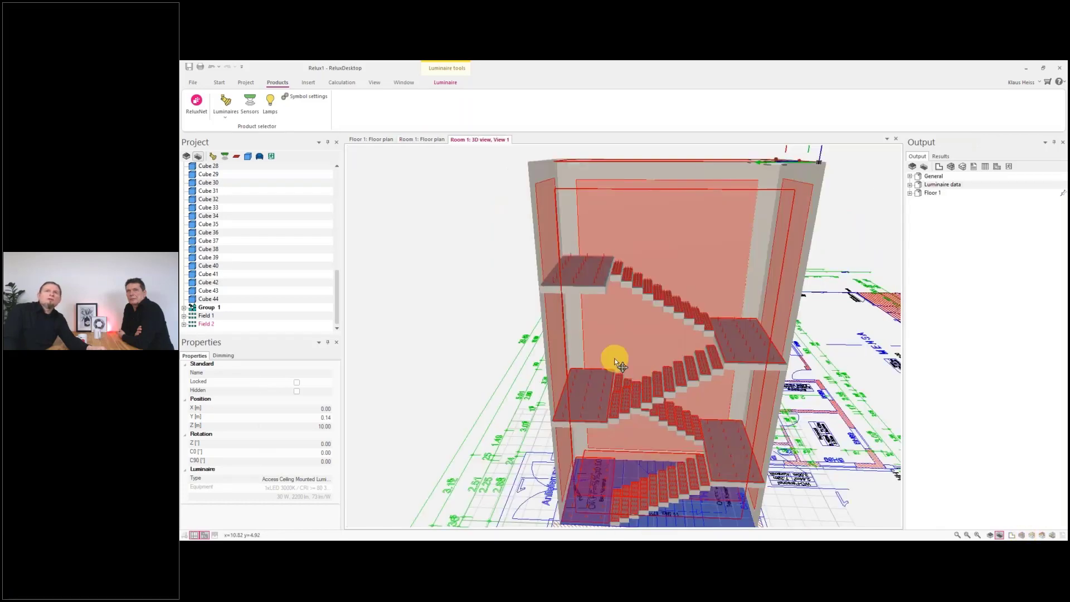
pyautogui.moveTo(614, 357)
pyautogui.mouseDown()
pyautogui.moveTo(613, 311)
pyautogui.moveTo(639, 328)
pyautogui.moveTo(640, 316)
pyautogui.moveTo(786, 409)
pyautogui.moveTo(750, 318)
pyautogui.mouseUp()
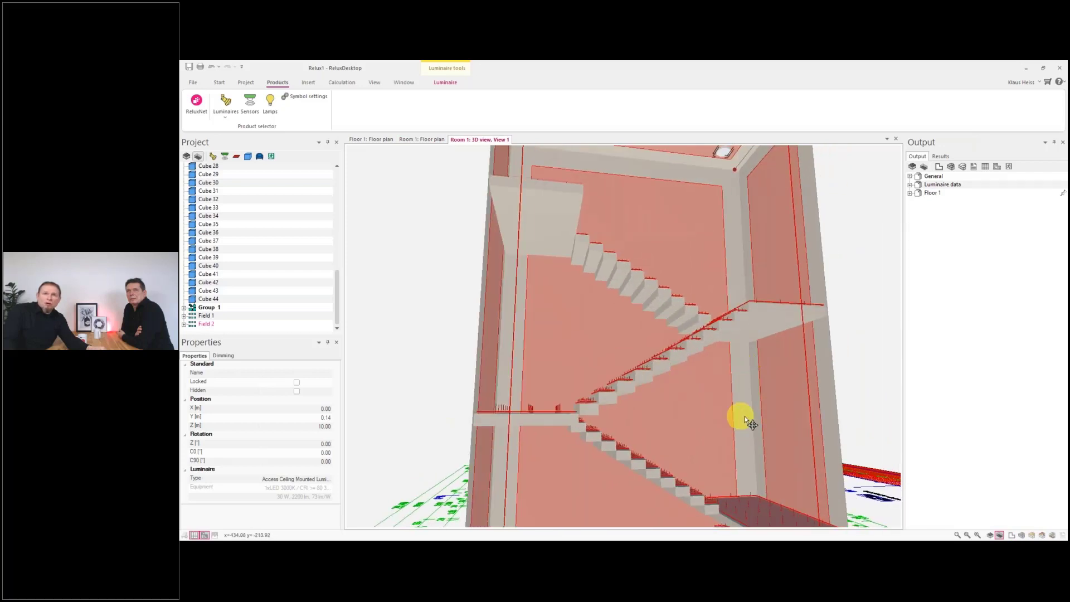
pyautogui.moveTo(749, 389)
pyautogui.mouseDown()
pyautogui.moveTo(742, 406)
pyautogui.moveTo(787, 157)
pyautogui.mouseUp()
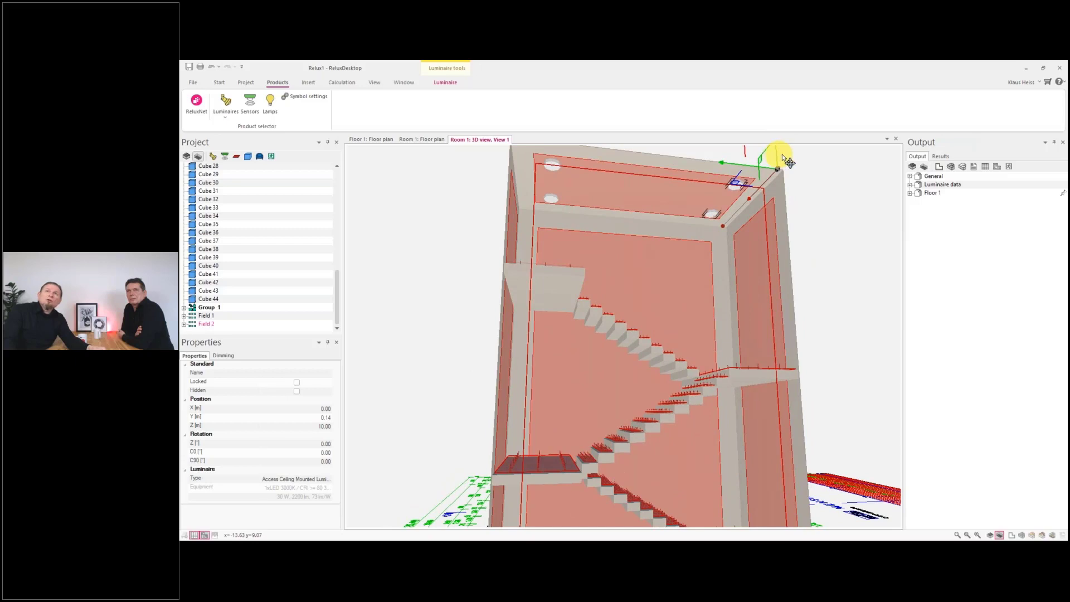
pyautogui.keyDown('ctrl'); pyautogui.moveTo(776, 157); pyautogui.dragTo(782, 363); pyautogui.keyUp('ctrl')
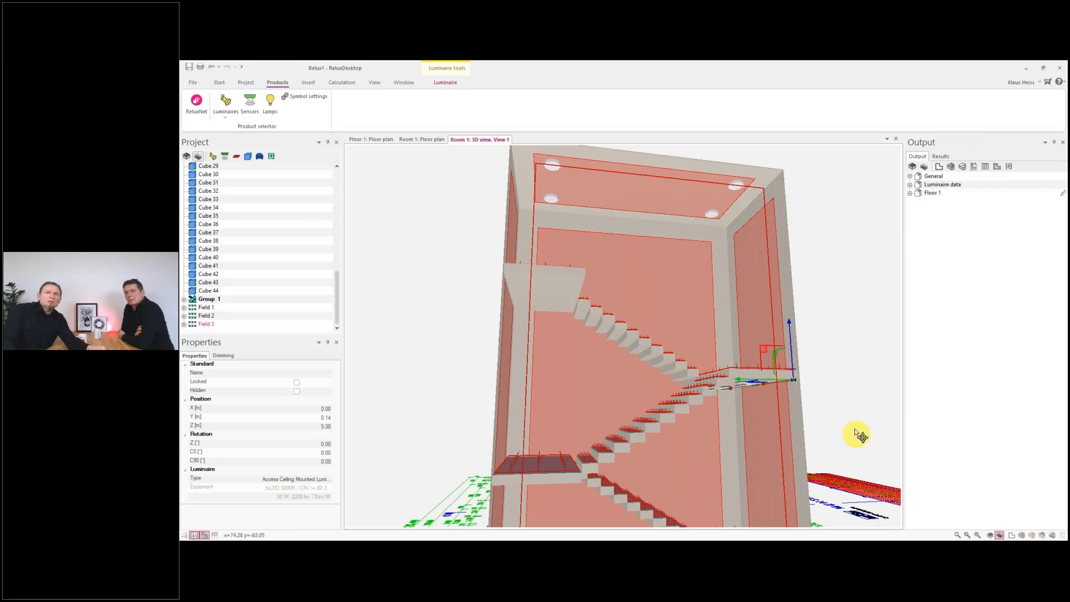
pyautogui.moveTo(856, 435); pyautogui.dragTo(789, 269, button='middle')
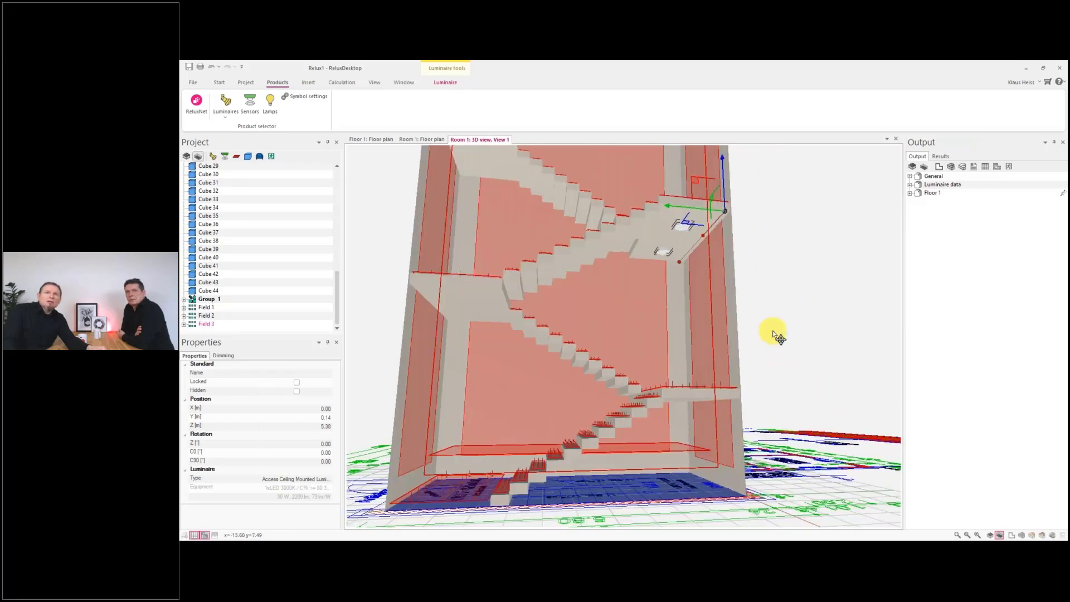
# Copy the entrance-side ceiling luminaire field beneath the topmost landing, and copy that field beneath the landing below at Z 3.54 m.
pyautogui.moveTo(772, 331); pyautogui.dragTo(858, 495, button='middle')
pyautogui.click(573, 165)
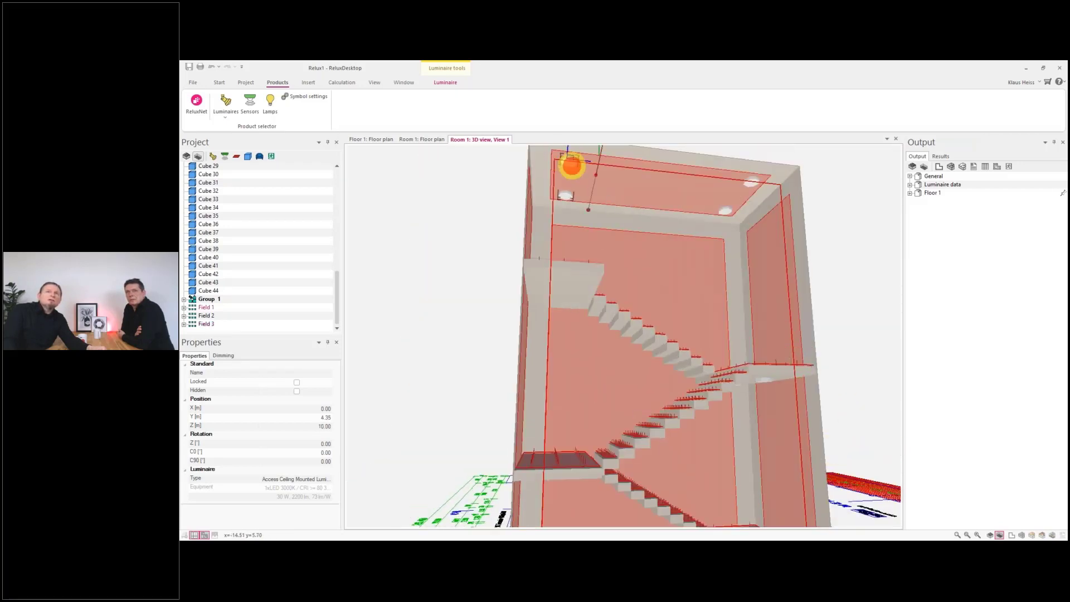
pyautogui.moveTo(639, 237); pyautogui.dragTo(632, 199, button='middle')
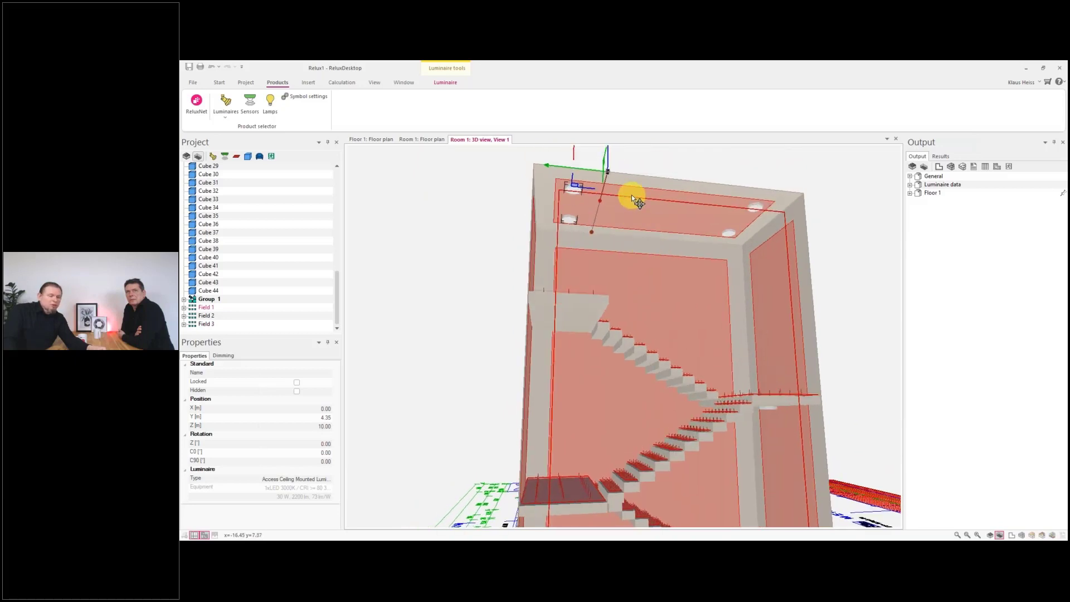
pyautogui.keyDown('ctrl'); pyautogui.moveTo(609, 160); pyautogui.dragTo(613, 374); pyautogui.keyUp('ctrl')
pyautogui.moveTo(613, 374); pyautogui.dragTo(614, 253, button='middle')
pyautogui.keyDown('ctrl'); pyautogui.moveTo(613, 253); pyautogui.dragTo(607, 320); pyautogui.keyUp('ctrl')
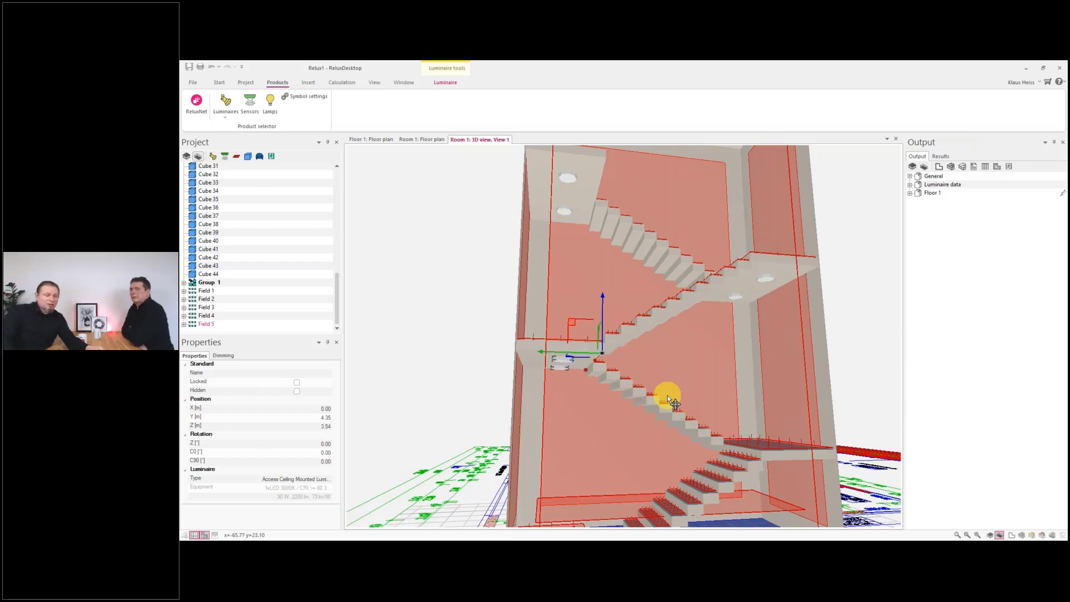
pyautogui.click(733, 434)
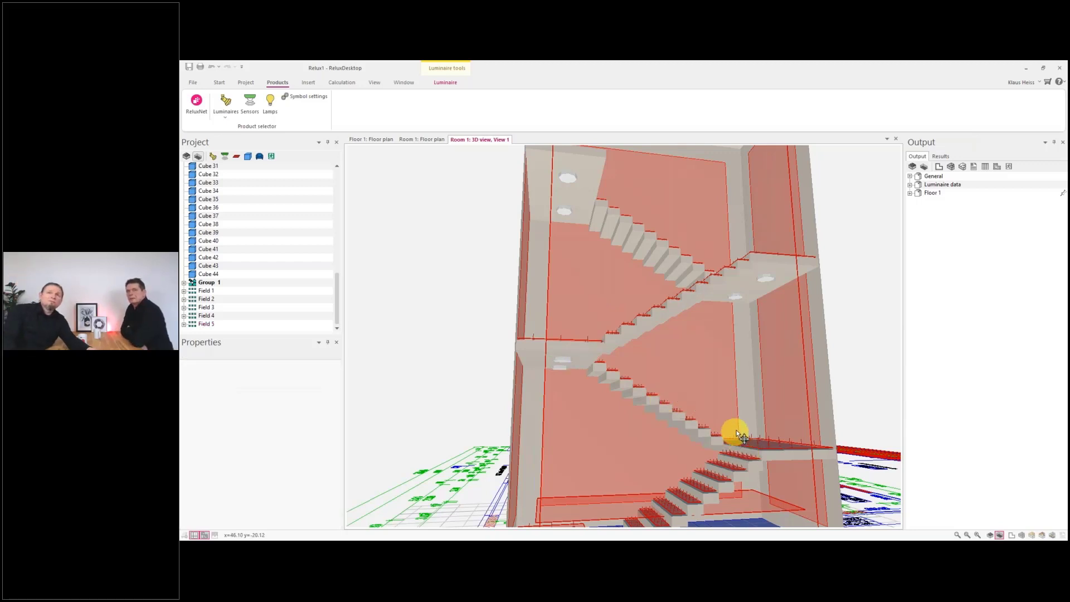
# Lower the remaining W 1-side ceiling luminaire field from the ceiling to Z 8.50 m.
pyautogui.moveTo(743, 409); pyautogui.dragTo(705, 514, button='middle')
pyautogui.click(717, 166)
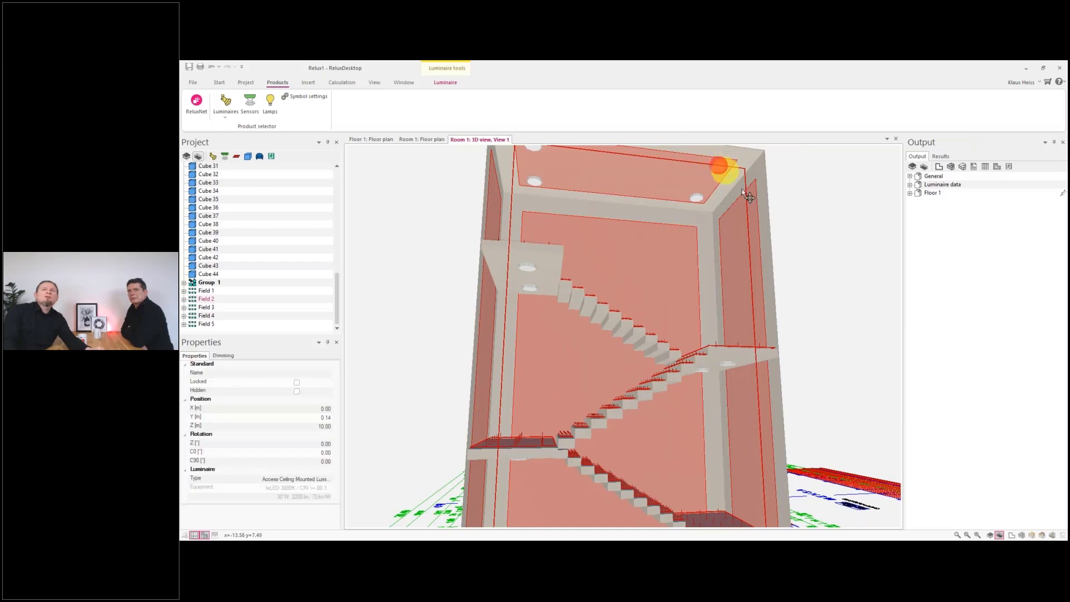
pyautogui.moveTo(815, 250); pyautogui.dragTo(780, 279, button='middle')
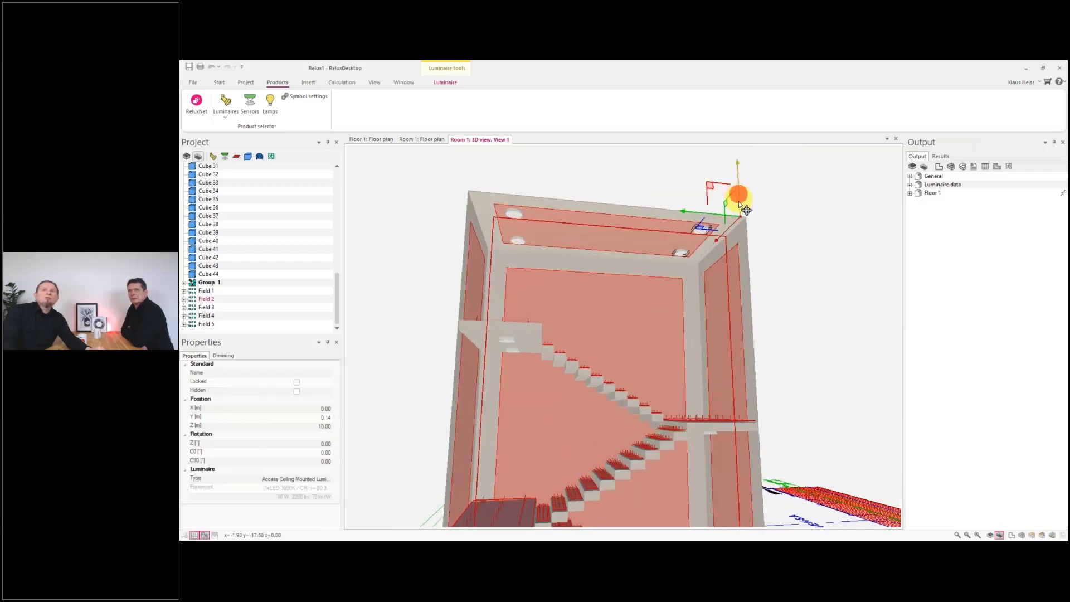
pyautogui.moveTo(738, 194); pyautogui.dragTo(741, 250)
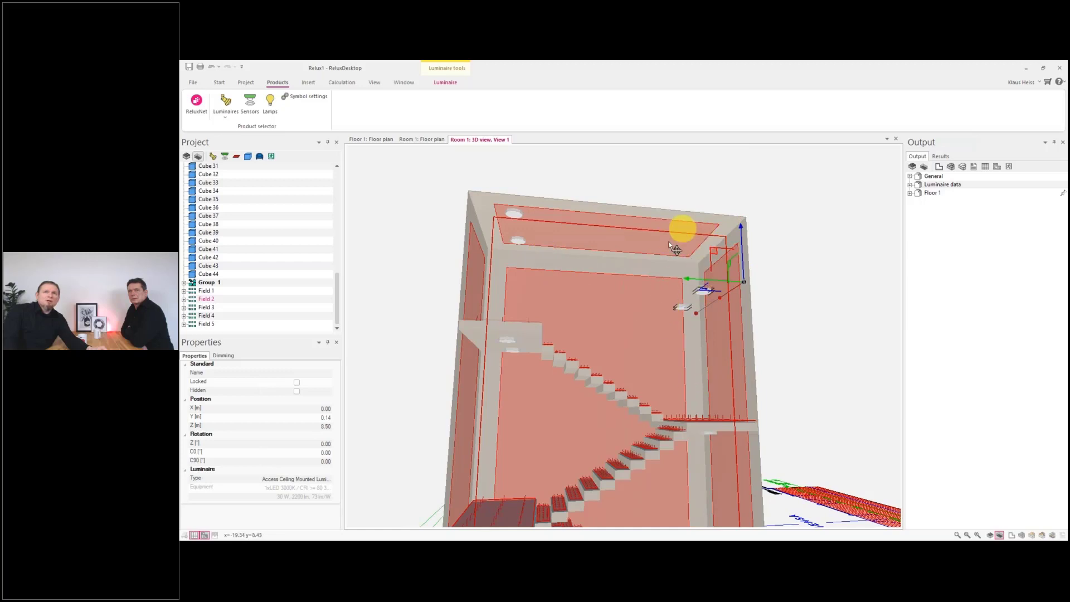
pyautogui.click(795, 379)
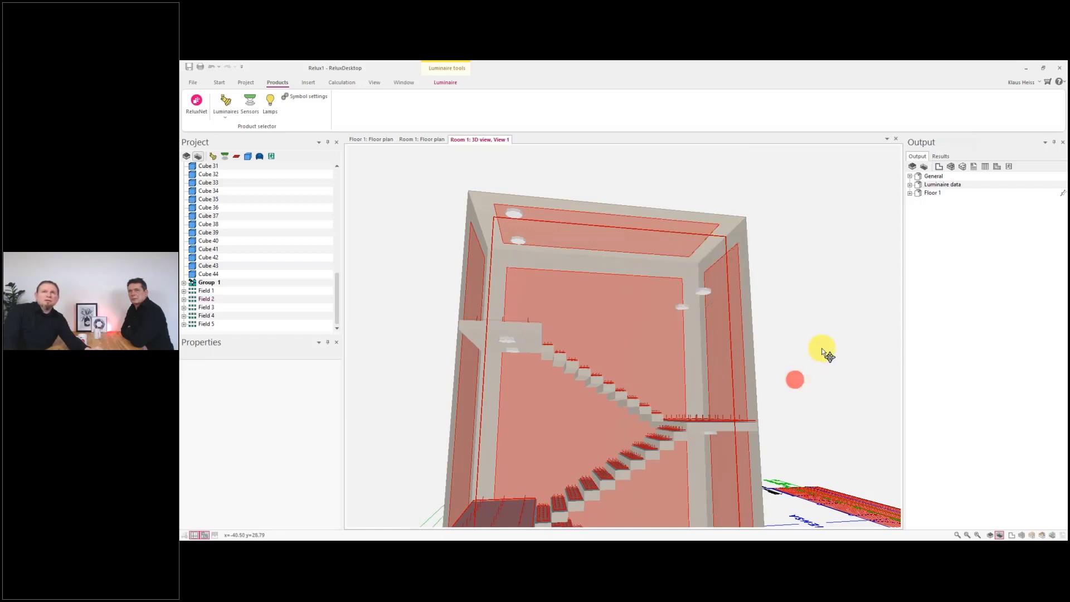
# Insert a 1.50 m wide window into wall W 1 in the floor plan, matching the CAD plan's window opening.
pyautogui.moveTo(822, 349); pyautogui.dragTo(774, 326, button='middle')
pyautogui.scroll(-3, 779, 370)
pyautogui.moveTo(788, 370); pyautogui.dragTo(716, 430)
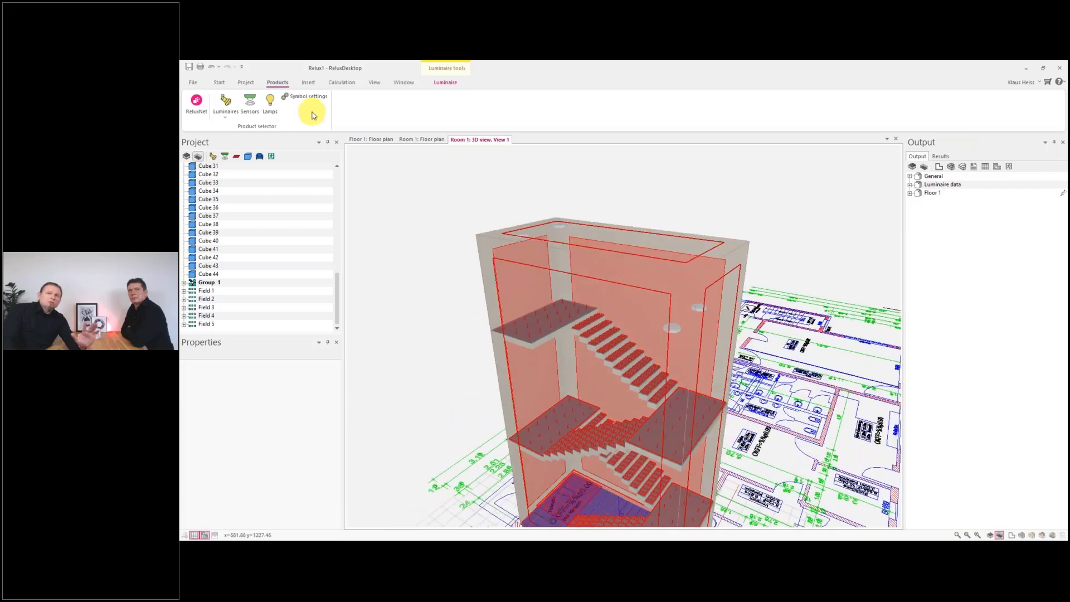
pyautogui.click(306, 82)
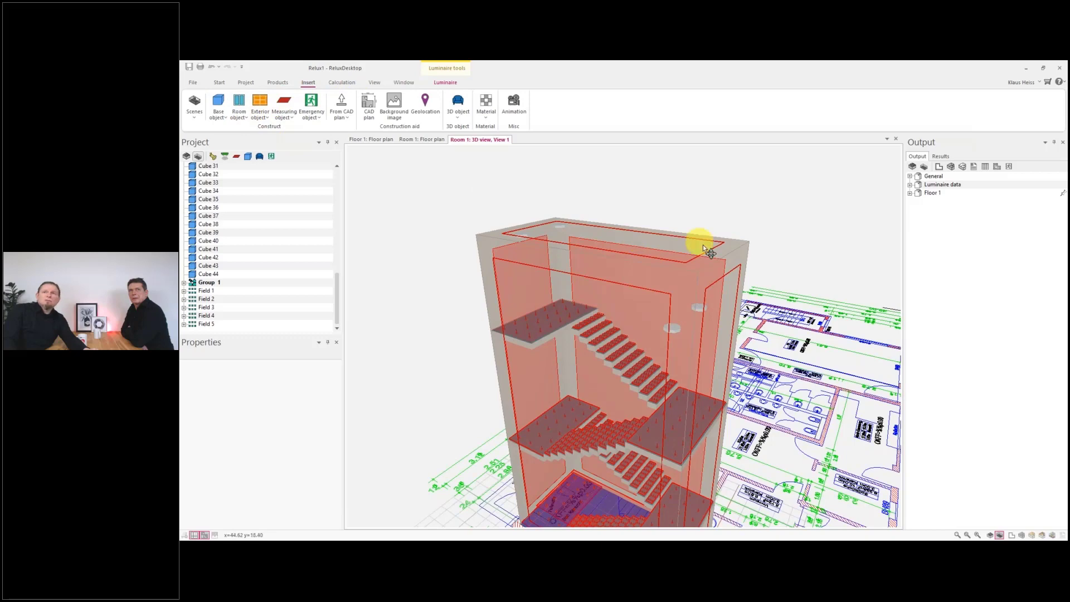
pyautogui.click(1011, 536)
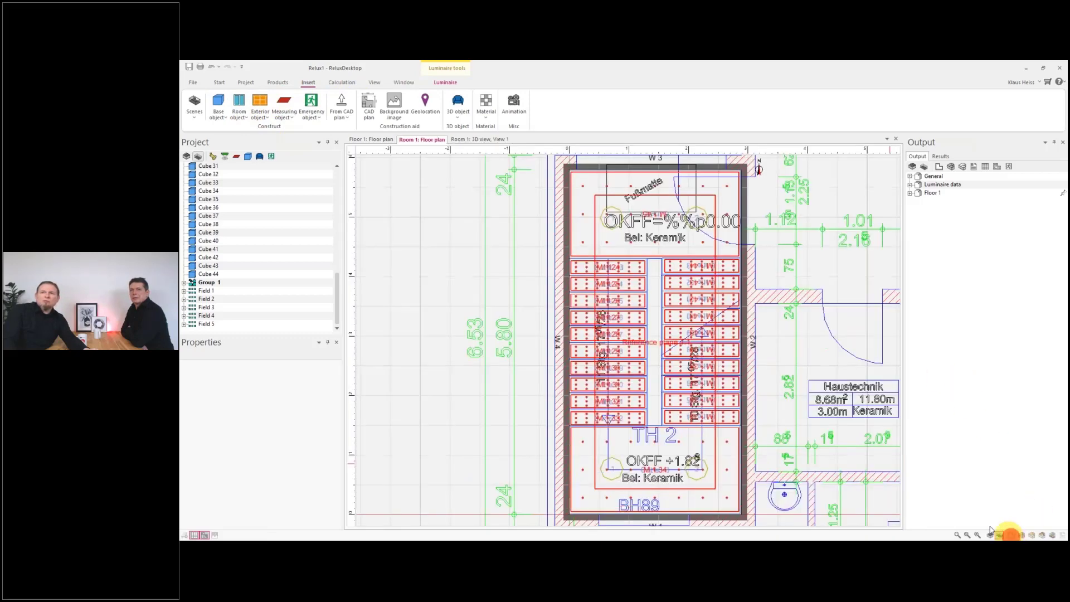
pyautogui.click(244, 118)
pyautogui.click(244, 150)
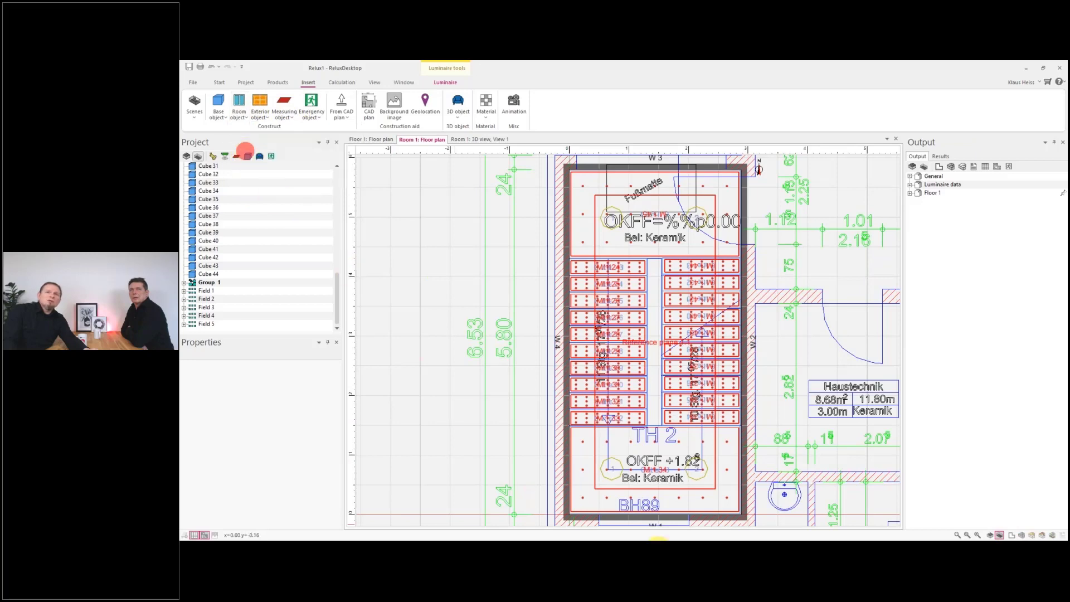
pyautogui.scroll(4, 616, 508)
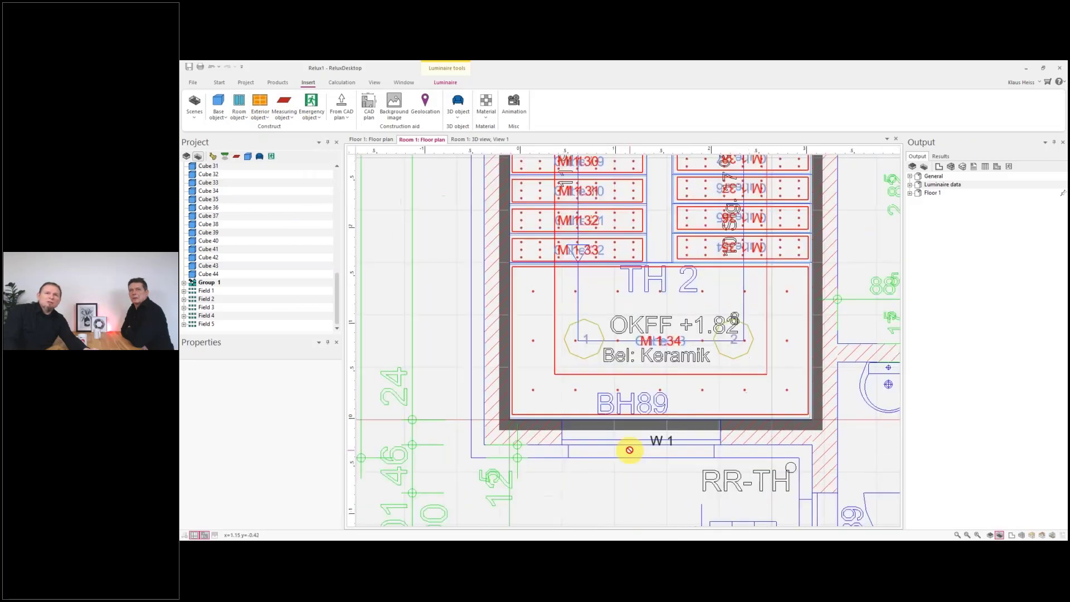
pyautogui.scroll(1, 629, 449)
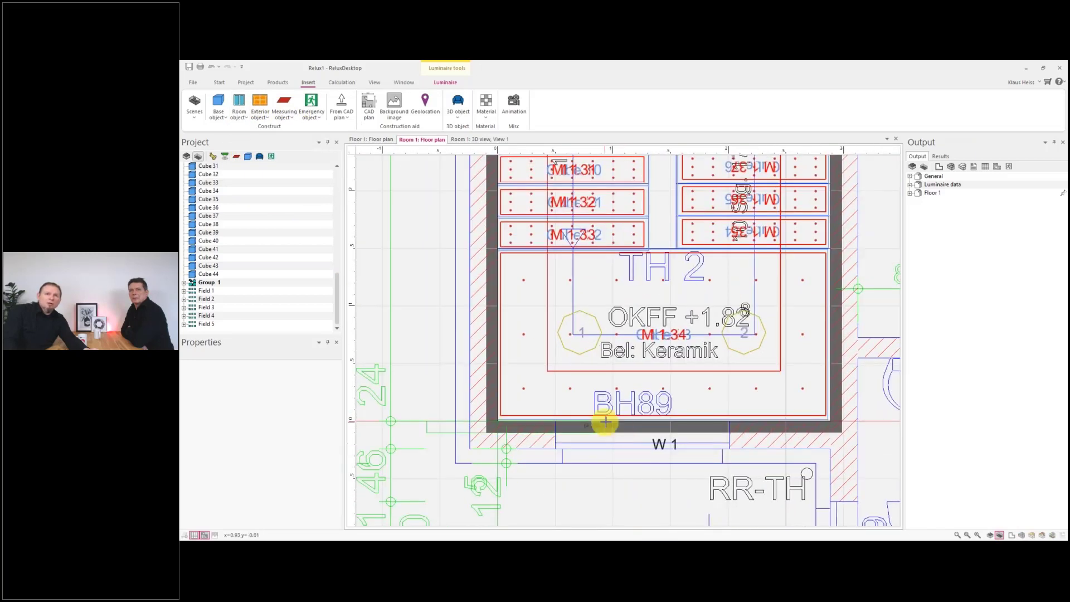
pyautogui.click(726, 425)
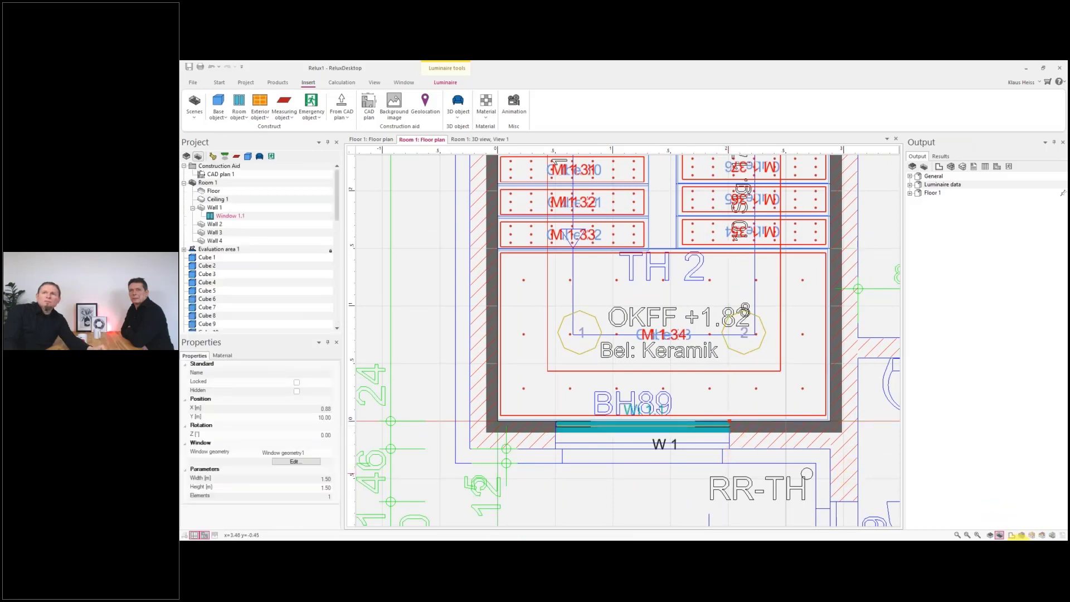
# In the 3D view, lower the window to the lower W 1-side landing and copy it up to Y 6.60 m above the upper one.
pyautogui.click(1019, 536)
pyautogui.moveTo(705, 440); pyautogui.dragTo(647, 418)
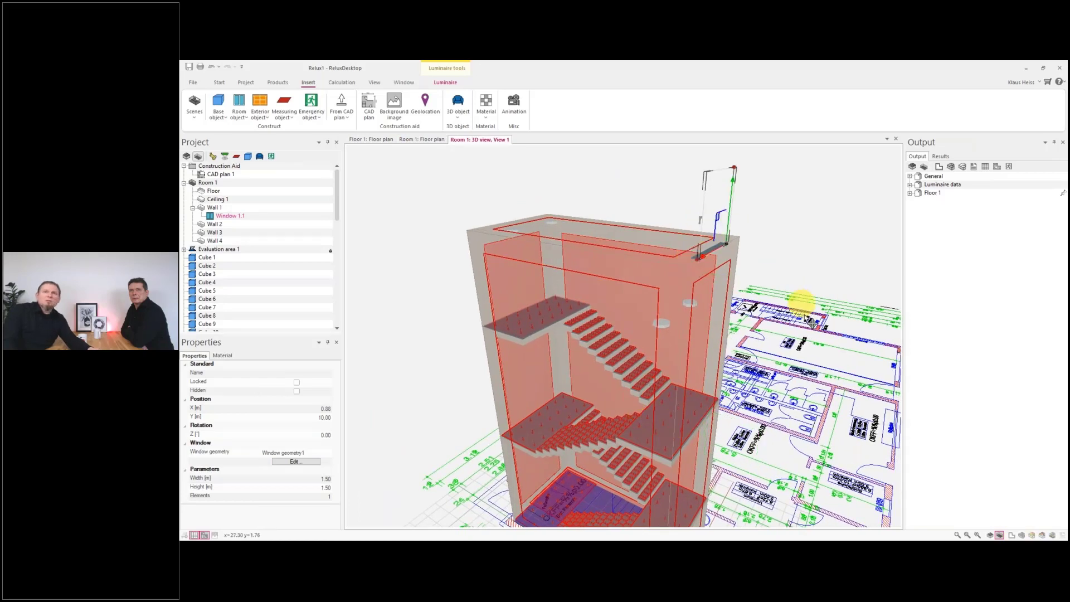
pyautogui.moveTo(744, 373); pyautogui.dragTo(657, 256)
pyautogui.moveTo(710, 379); pyautogui.dragTo(684, 236)
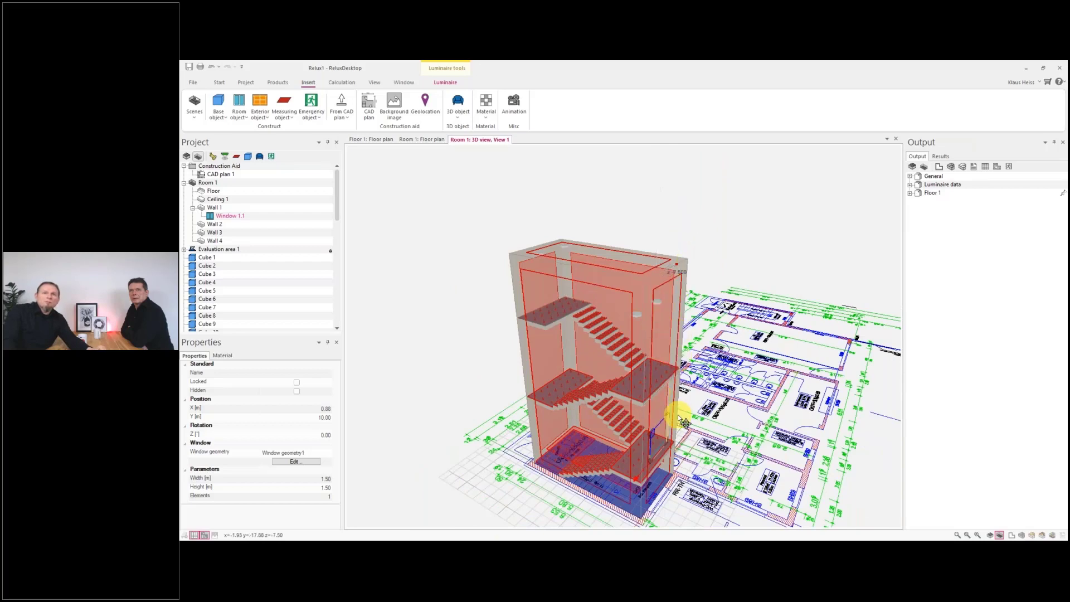
pyautogui.moveTo(676, 418); pyautogui.dragTo(629, 185)
pyautogui.scroll(5, 666, 346)
pyautogui.scroll(-2, 638, 279)
pyautogui.scroll(2, 634, 251)
pyautogui.scroll(-6, 648, 307)
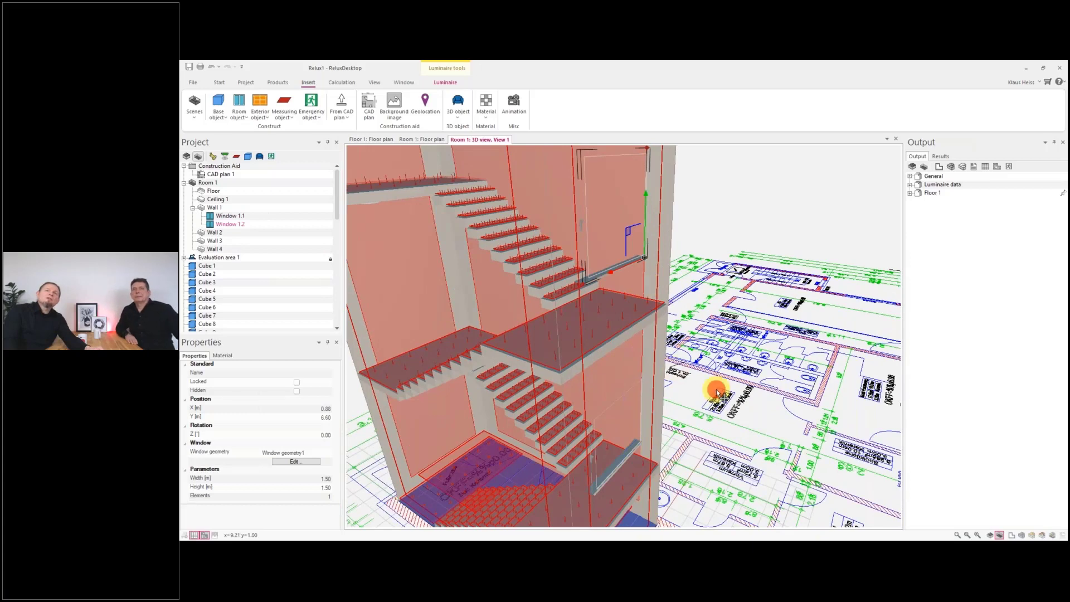
# Run the artificial light calculation for Room 1 from the calculation manager with average indirect fraction precision.
pyautogui.moveTo(511, 395); pyautogui.dragTo(590, 380)
pyautogui.moveTo(523, 405); pyautogui.dragTo(645, 443)
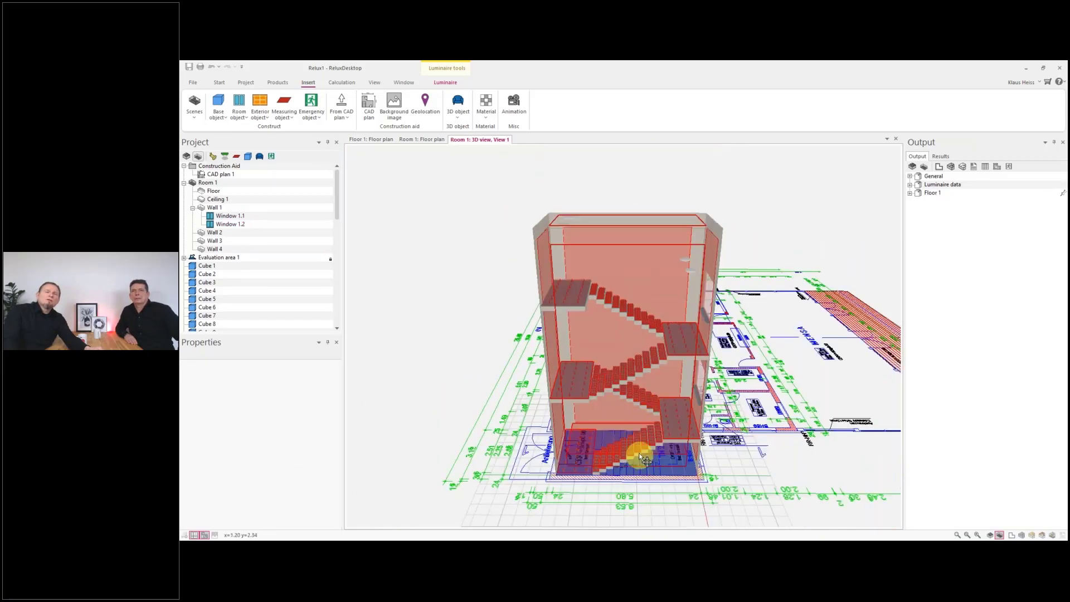
pyautogui.scroll(6, 640, 443)
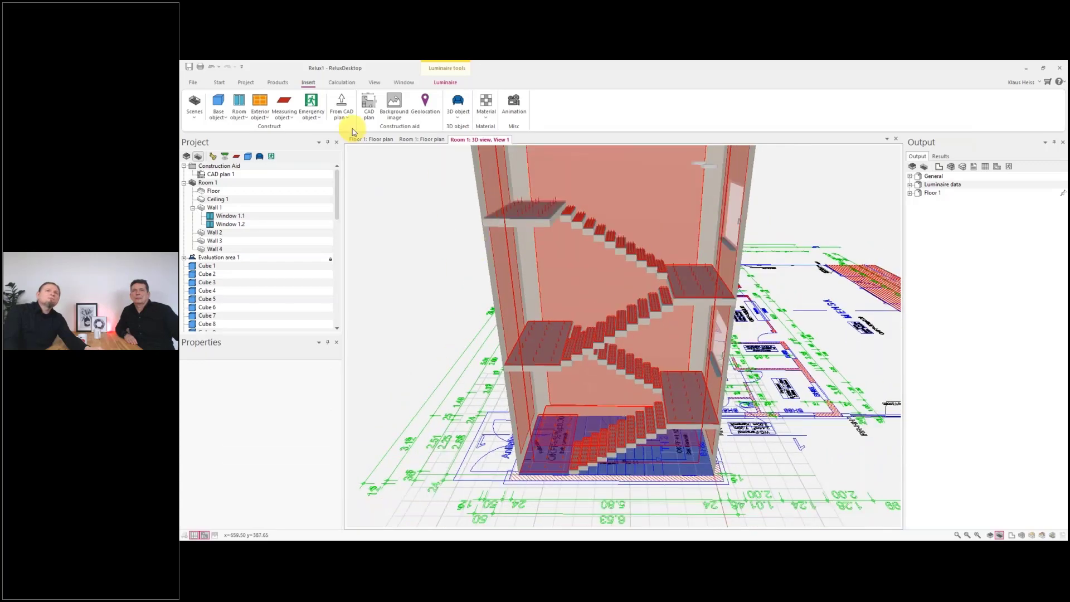
pyautogui.click(341, 82)
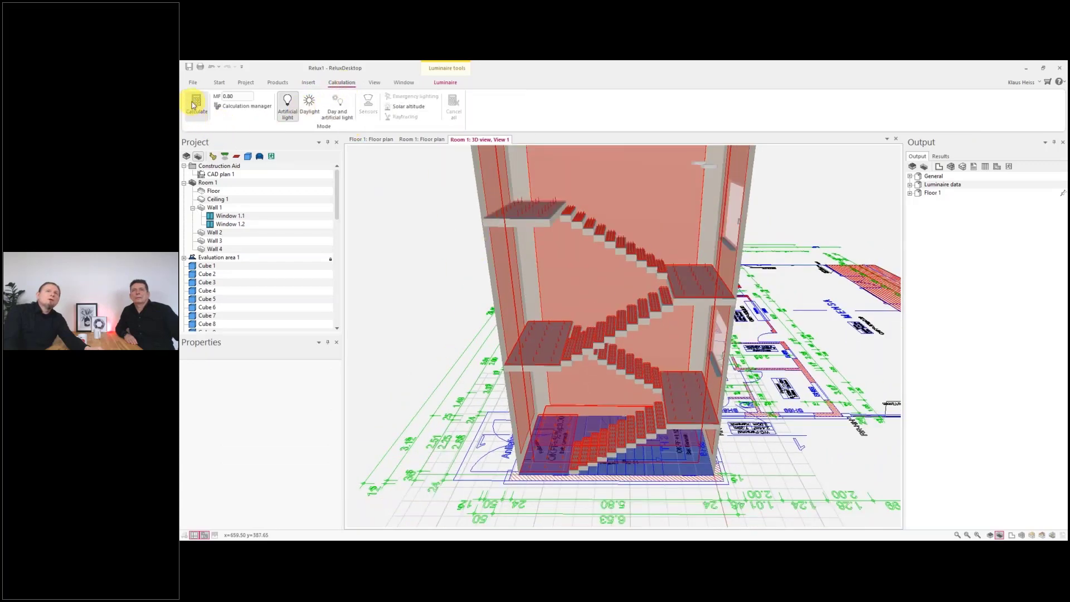
pyautogui.click(240, 107)
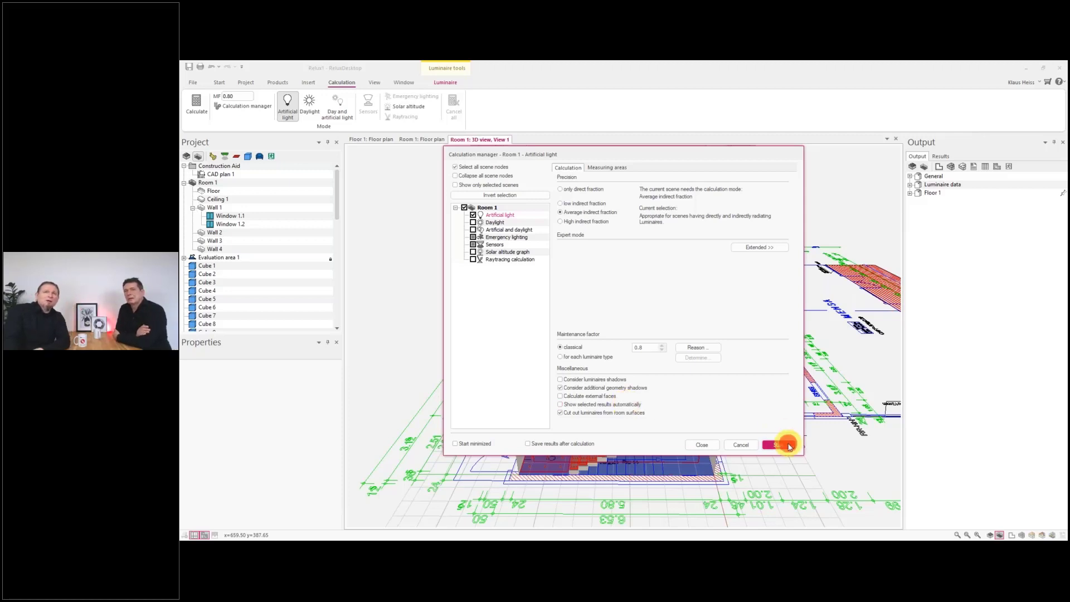
pyautogui.click(787, 445)
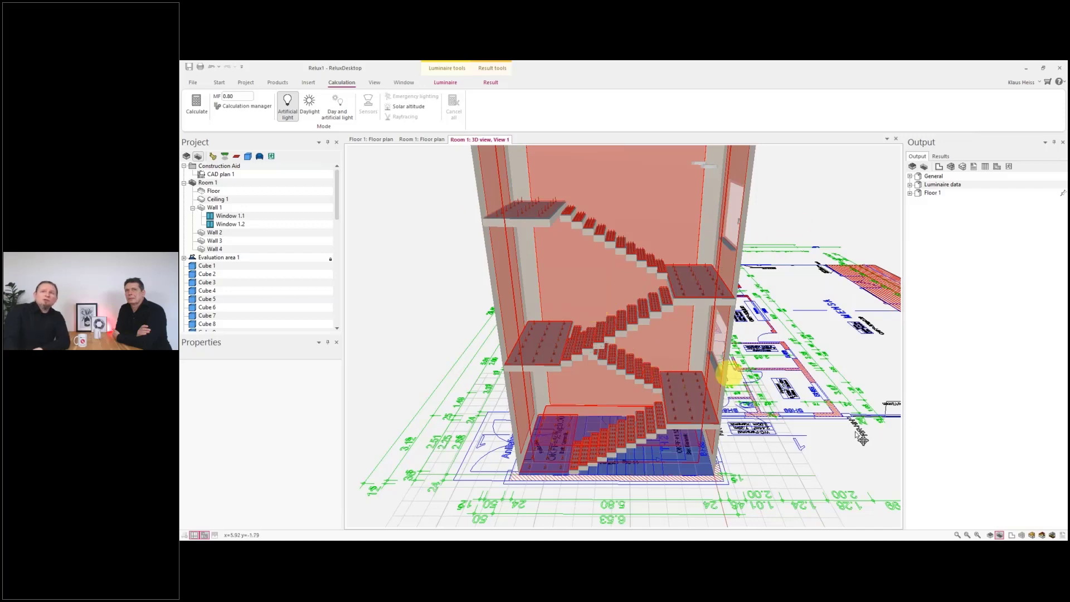
# Display the 3D pseudo colours result and examine the illuminance on the stairwell's landings, steps and walls from several angles.
pyautogui.click(1041, 534)
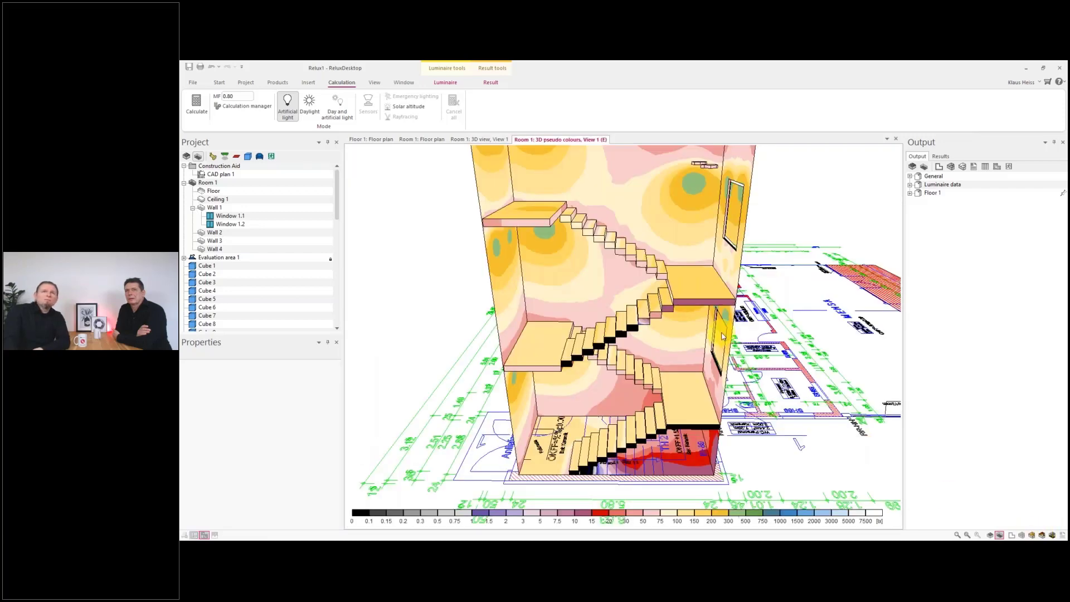
pyautogui.moveTo(720, 328); pyautogui.dragTo(747, 385)
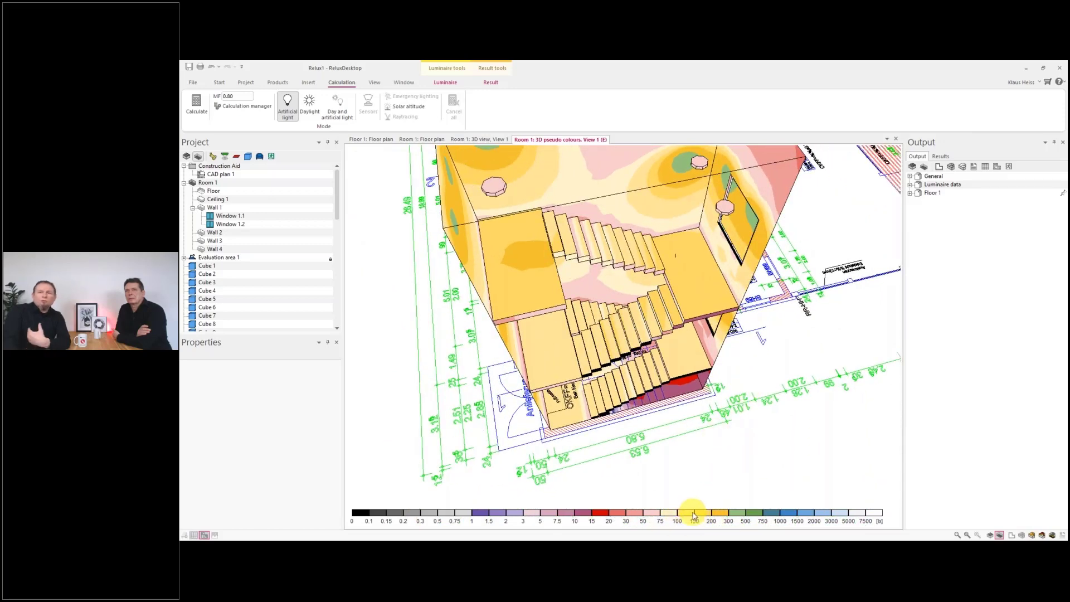
pyautogui.moveTo(681, 386); pyautogui.dragTo(661, 344)
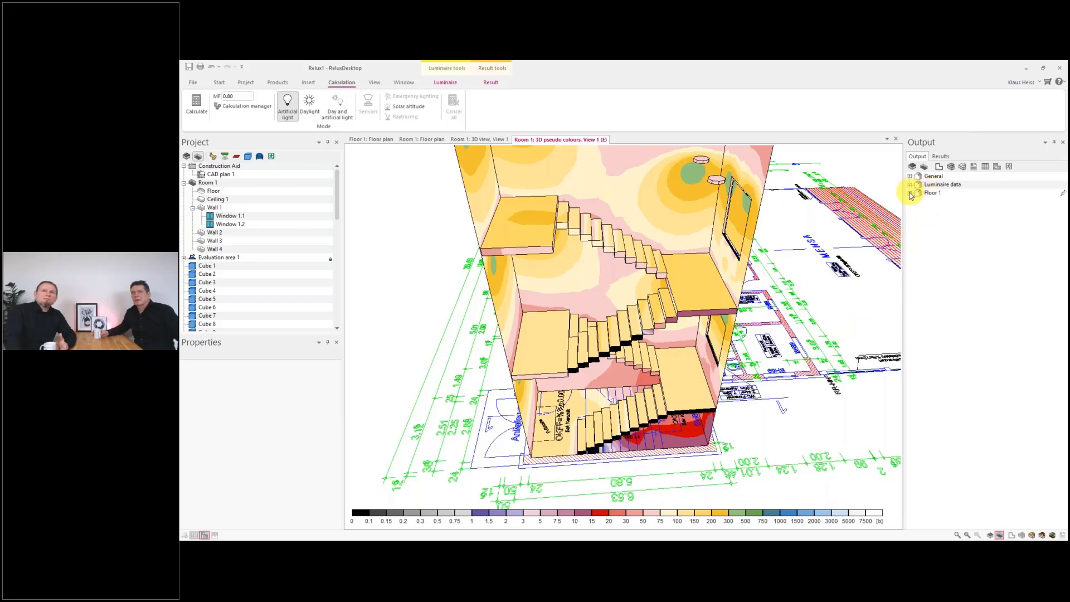
# In Room 1's 3D view, try the pseudo colours and isolines displays, restore the calculation grid, and examine the values on the steps and landings.
pyautogui.click(1023, 537)
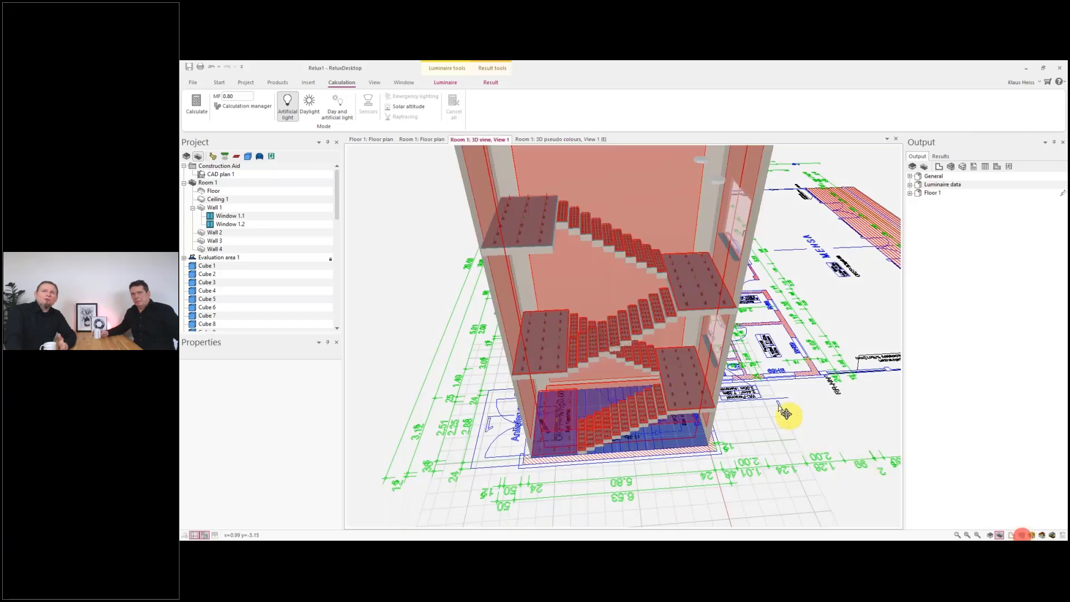
pyautogui.scroll(4, 614, 288)
pyautogui.scroll(3, 614, 289)
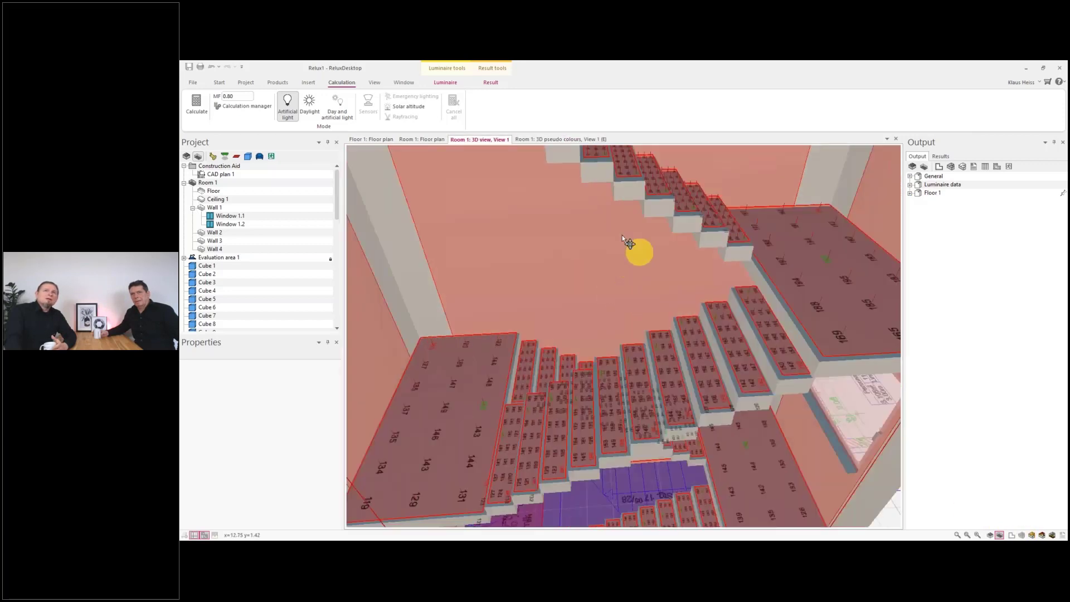
pyautogui.click(374, 82)
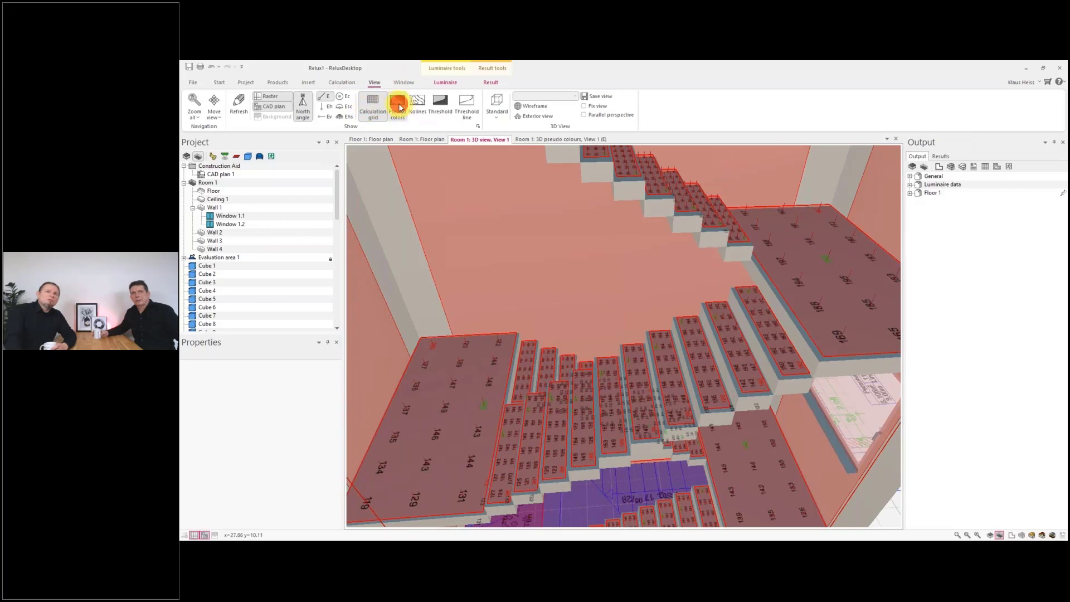
pyautogui.click(397, 106)
pyautogui.click(415, 108)
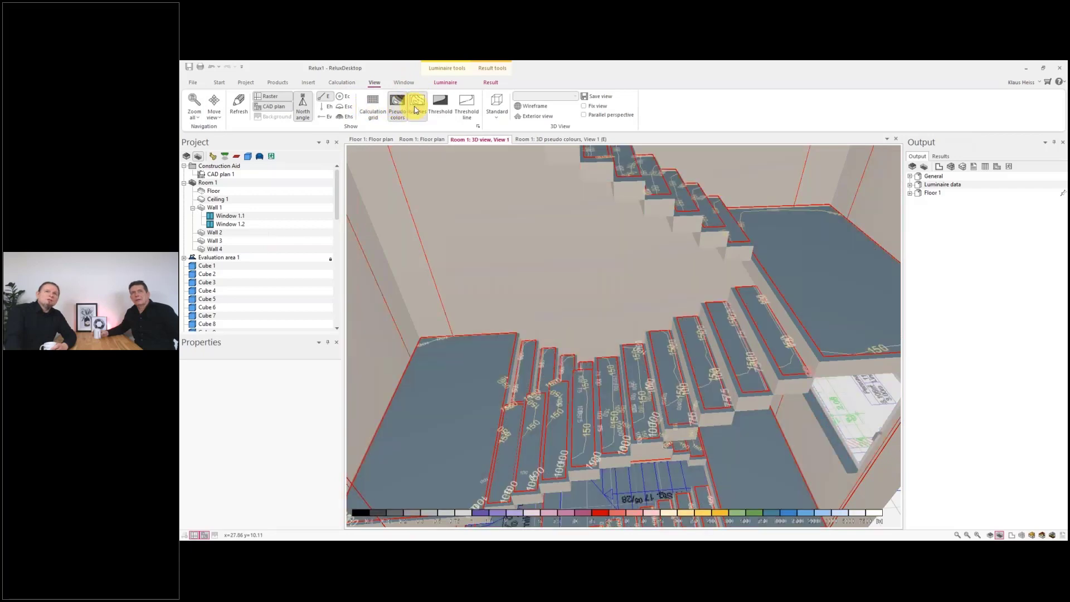
pyautogui.click(372, 105)
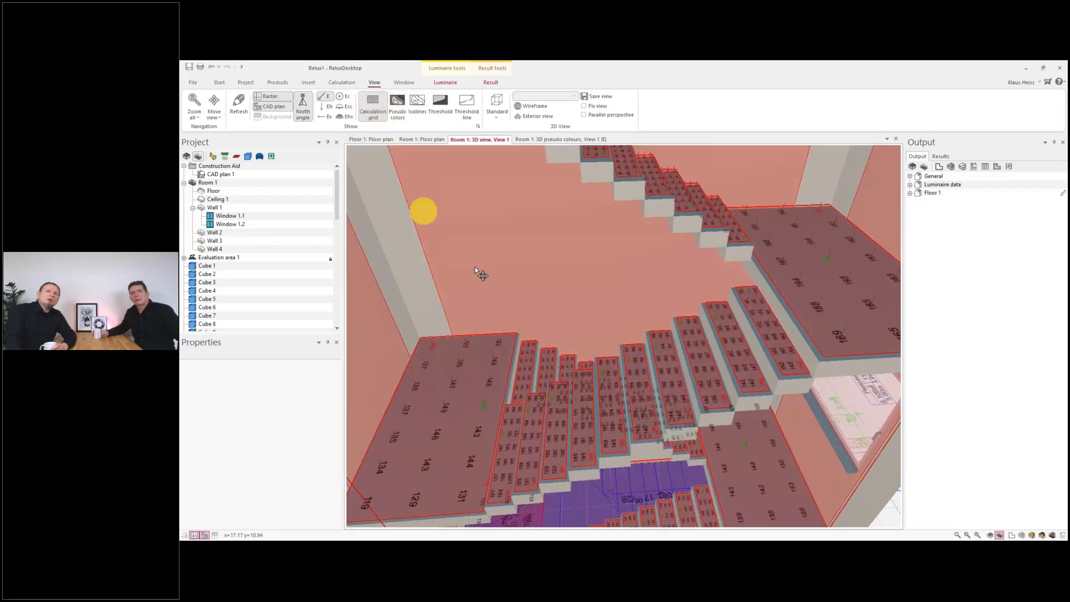
pyautogui.moveTo(677, 399); pyautogui.dragTo(526, 352)
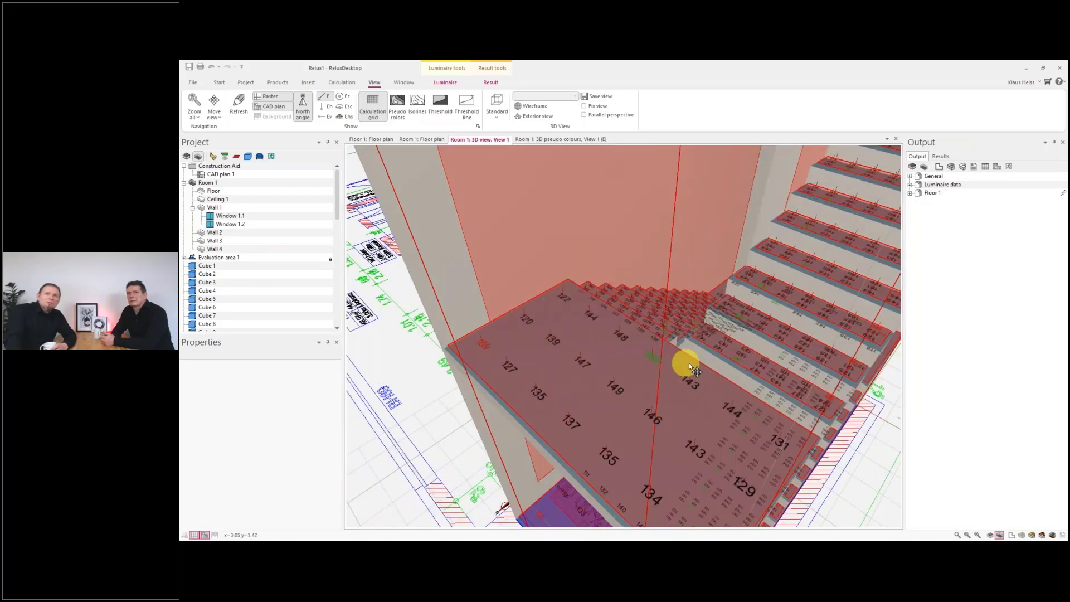
pyautogui.moveTo(682, 363); pyautogui.dragTo(676, 386)
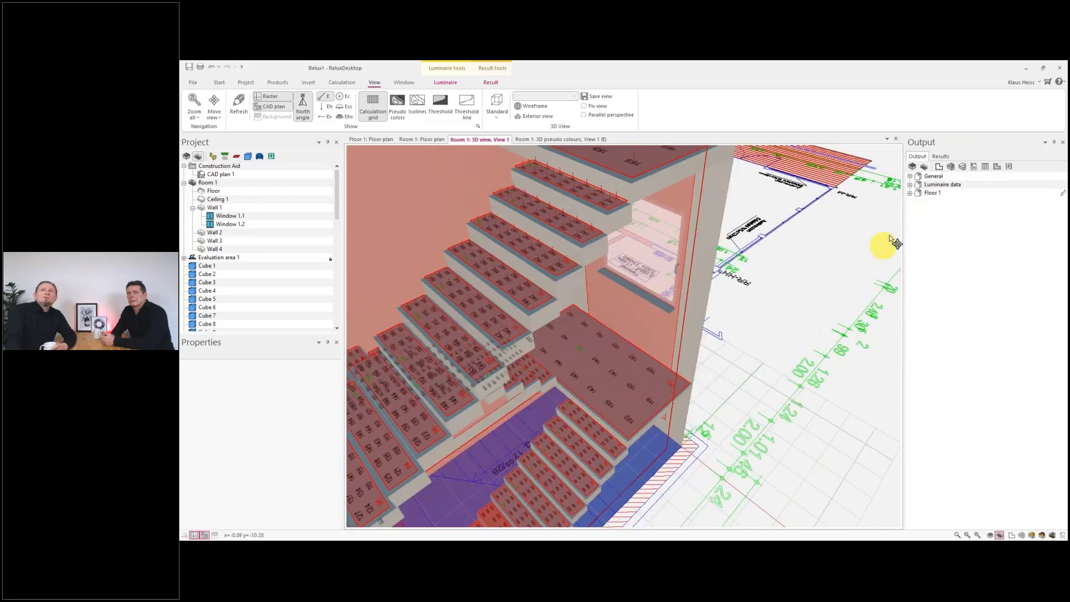
# Open the result overview of Evaluation area 1 from Room 1's output and read its illuminance results.
pyautogui.click(910, 193)
pyautogui.click(918, 209)
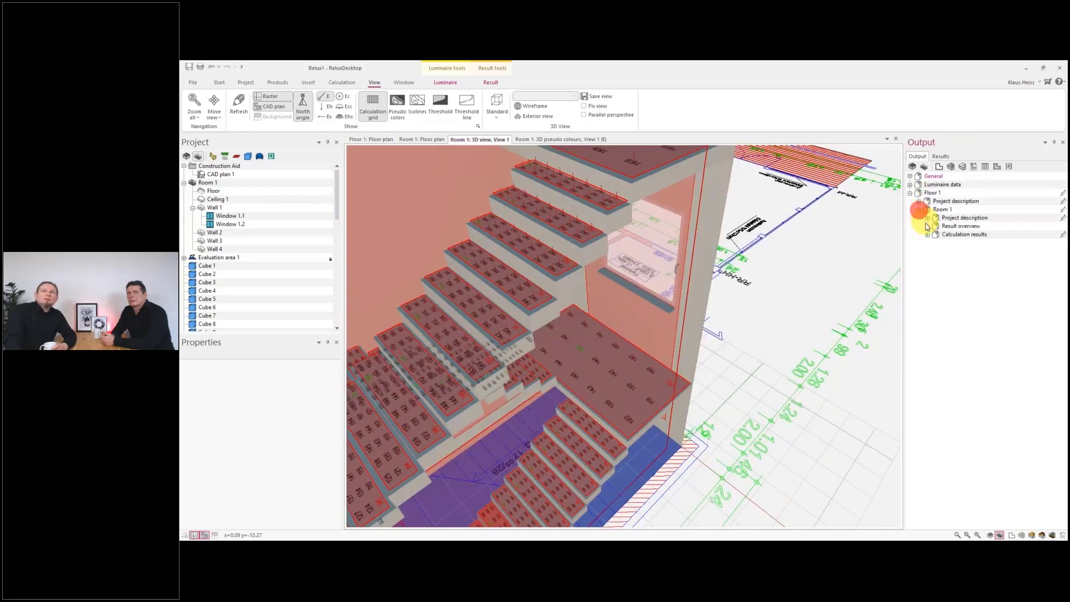
pyautogui.click(926, 226)
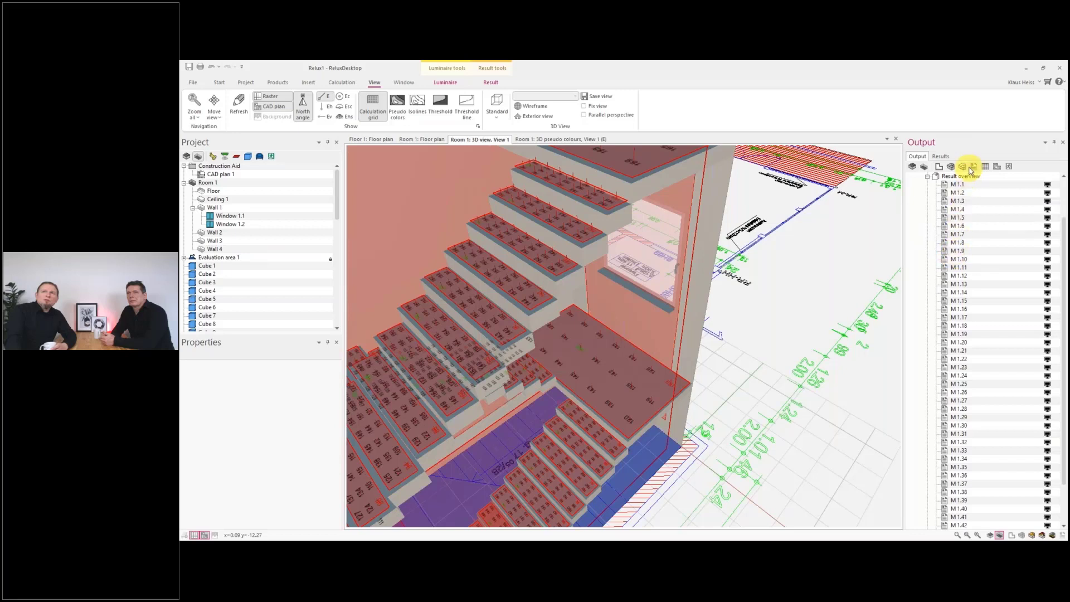
pyautogui.scroll(2, 941, 227)
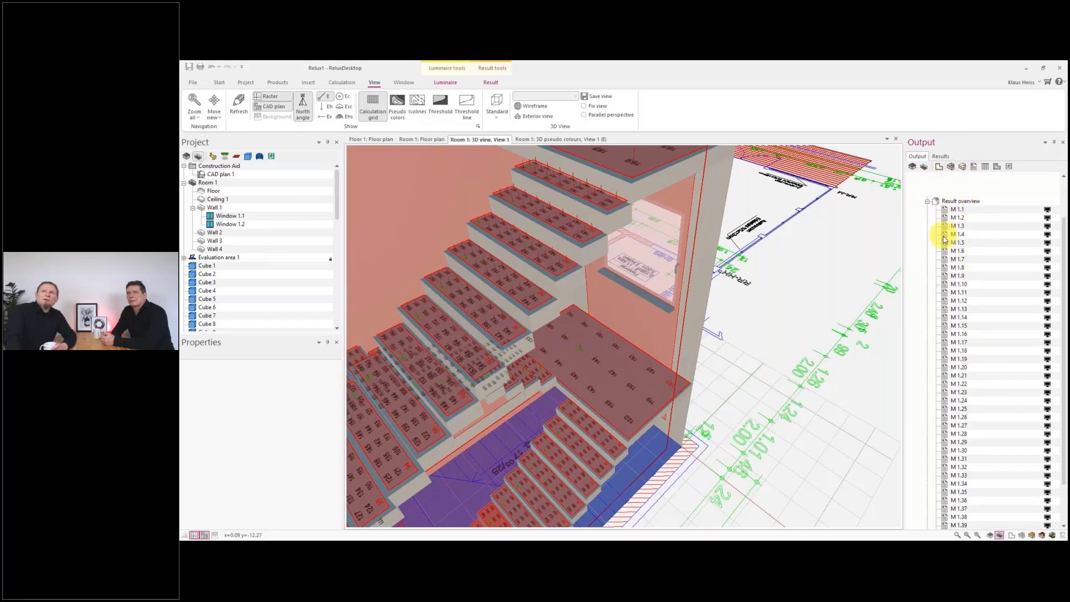
pyautogui.scroll(-4, 955, 368)
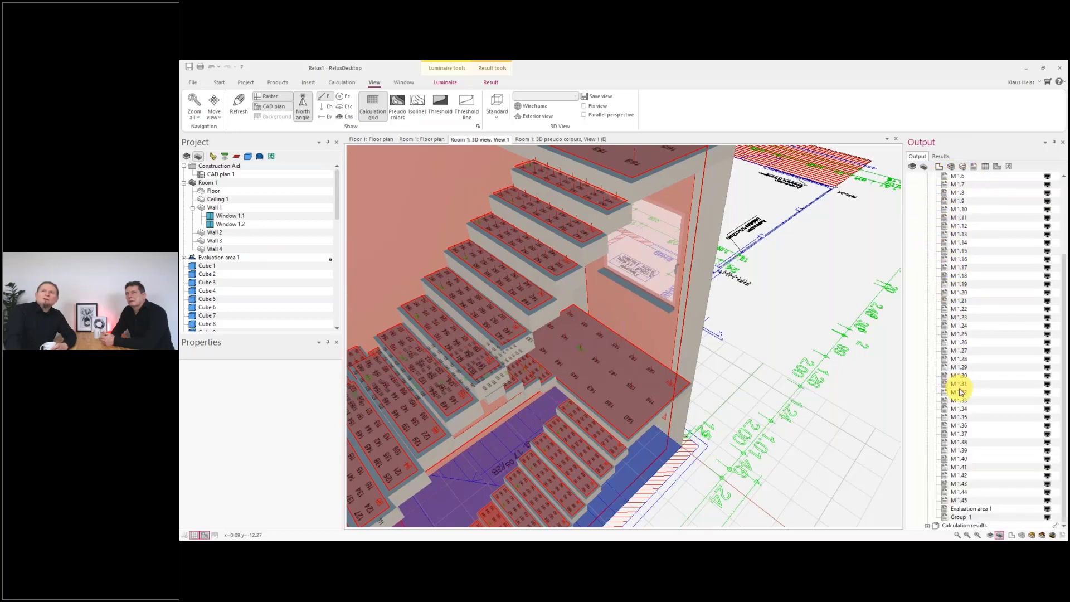
pyautogui.doubleClick(972, 509)
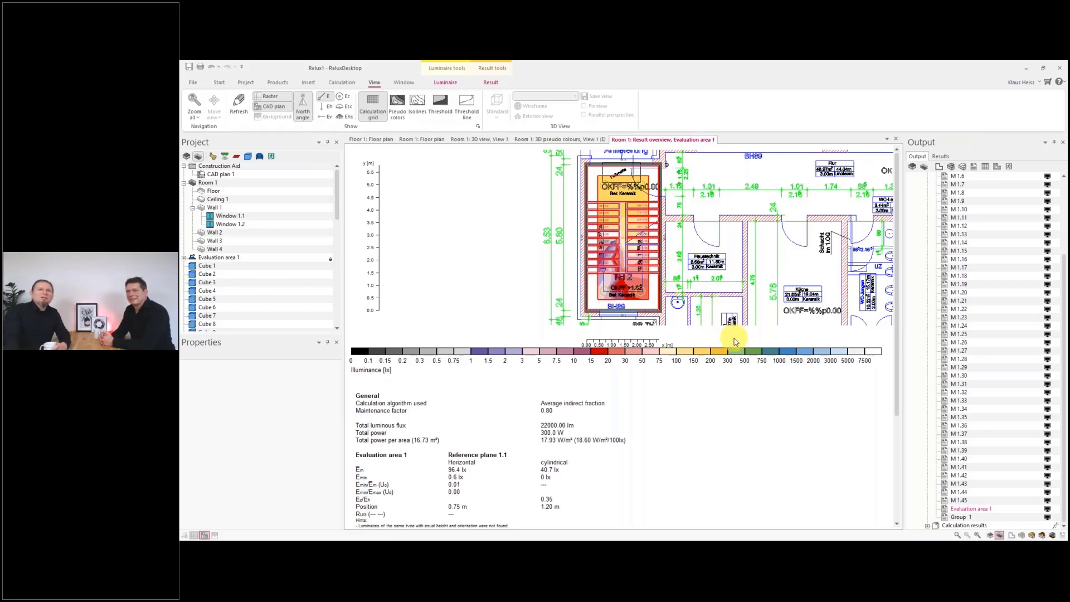
pyautogui.scroll(-1, 735, 344)
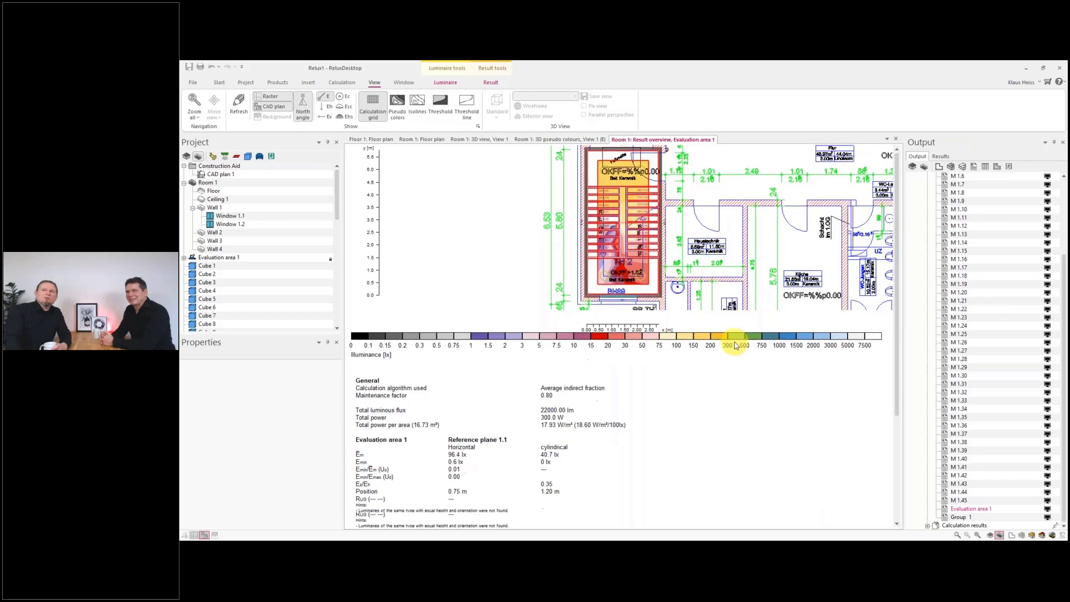
# Open the Group 1 result overview and read the horizontal illuminance and uniformity of all measuring surfaces down to the summary.
pyautogui.click(957, 521)
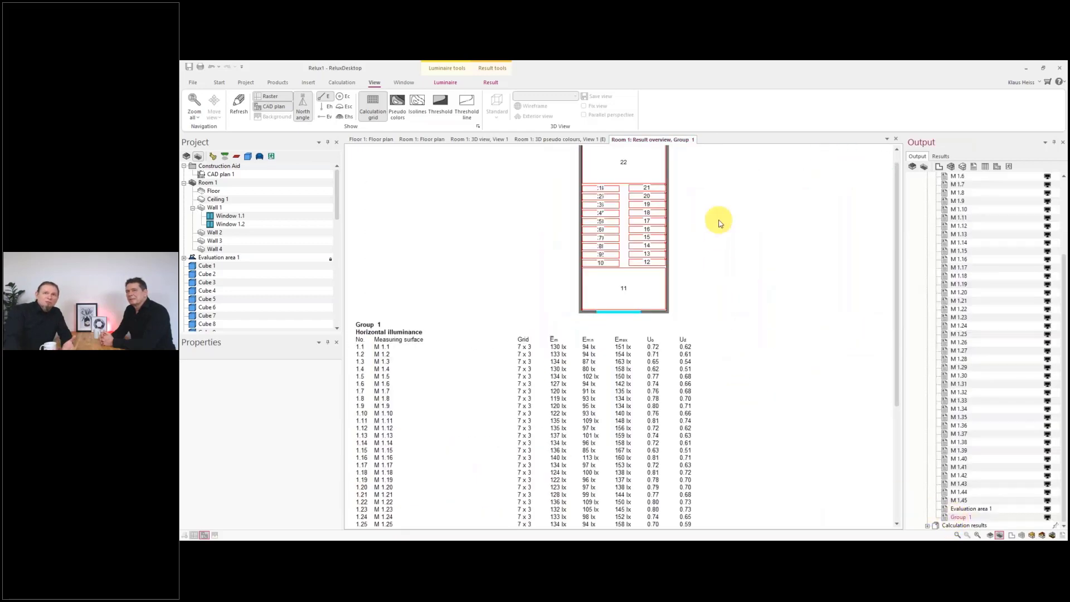
pyautogui.scroll(-5, 699, 342)
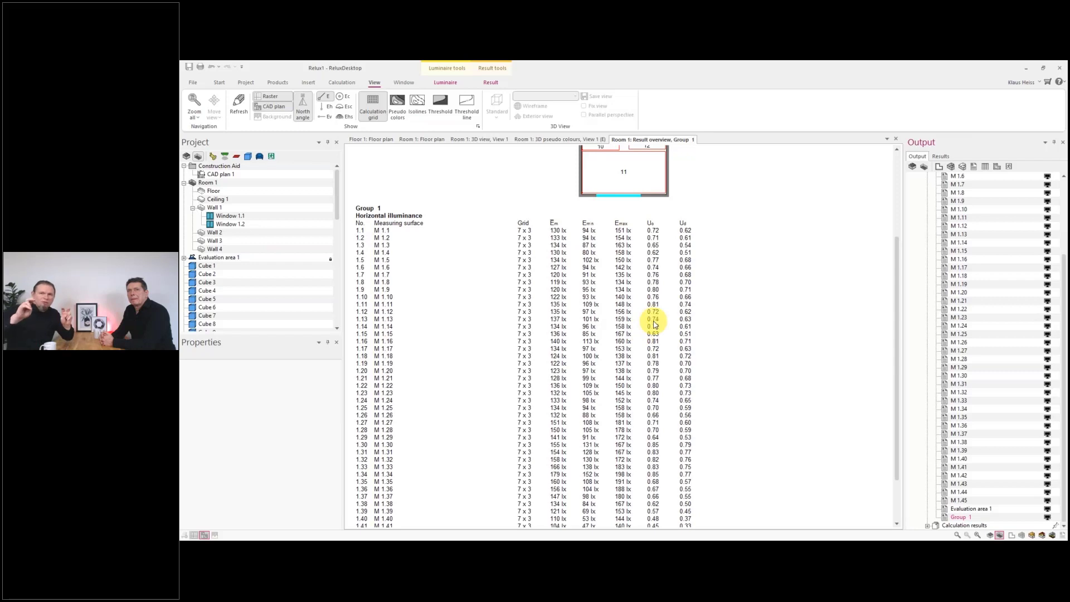
pyautogui.scroll(1, 655, 324)
pyautogui.scroll(-5, 653, 332)
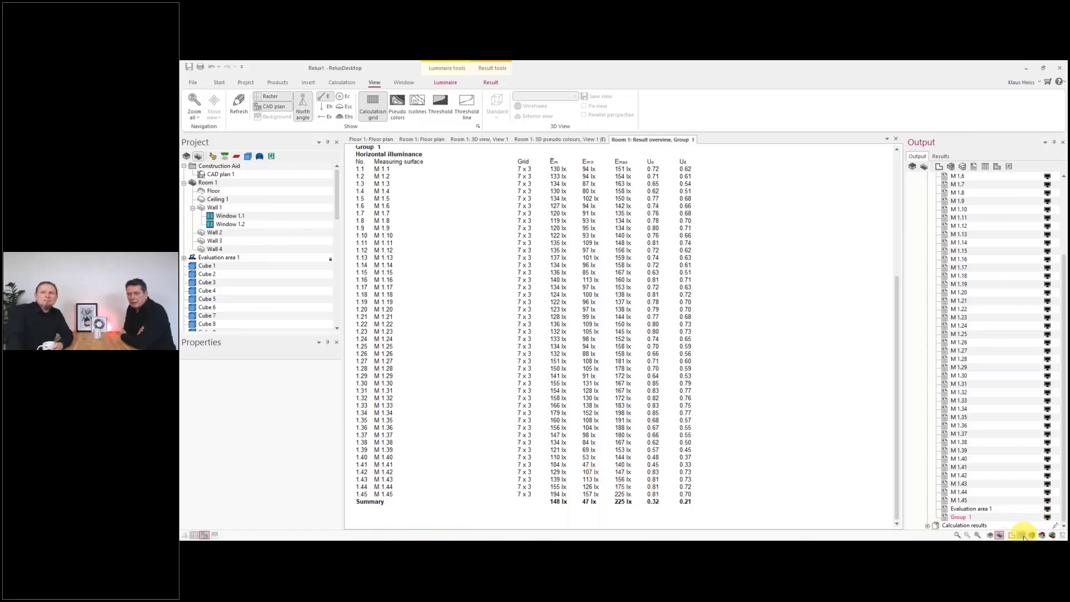
# In the 3D view, raise the luminaire field above the upper window-side landing to Z 8.00 m.
pyautogui.click(1024, 536)
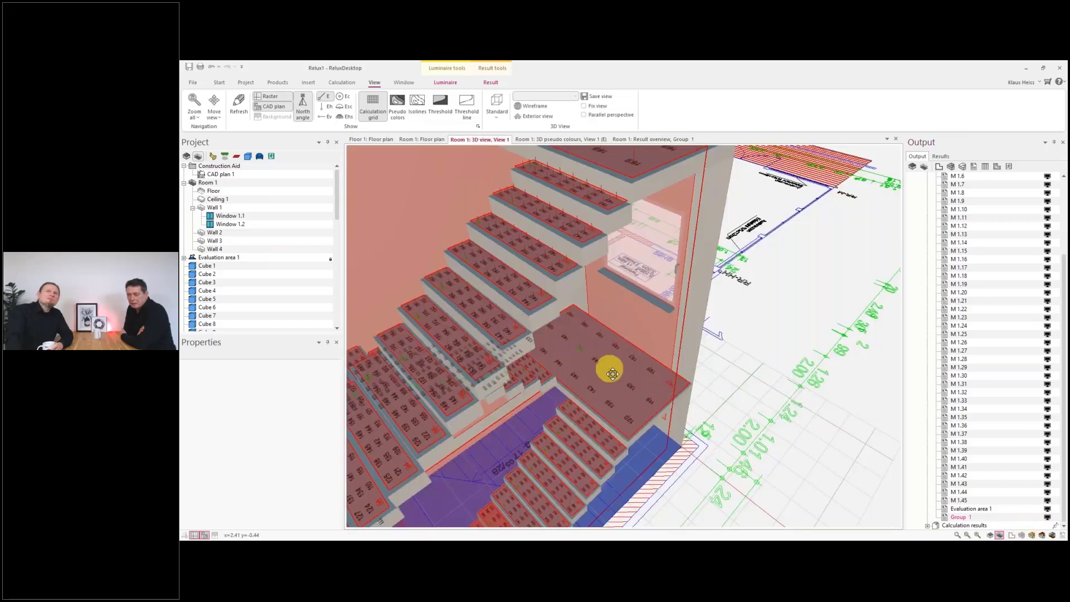
pyautogui.moveTo(609, 370); pyautogui.dragTo(687, 432)
pyautogui.moveTo(687, 432); pyautogui.dragTo(702, 429, button='middle')
pyautogui.moveTo(721, 385); pyautogui.dragTo(645, 399)
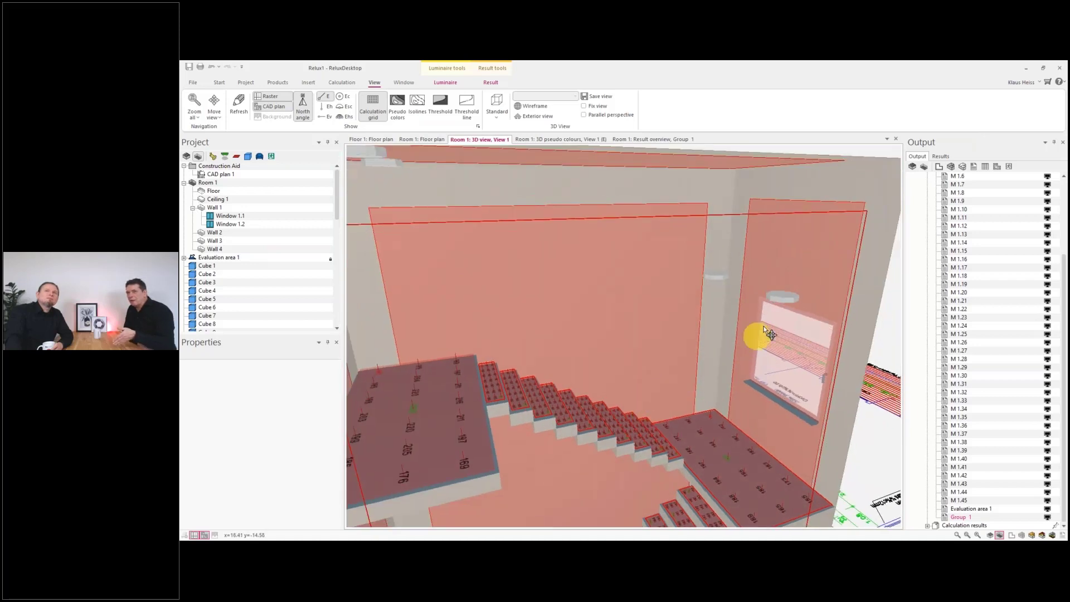
pyautogui.click(777, 302)
pyautogui.moveTo(783, 307); pyautogui.dragTo(876, 228)
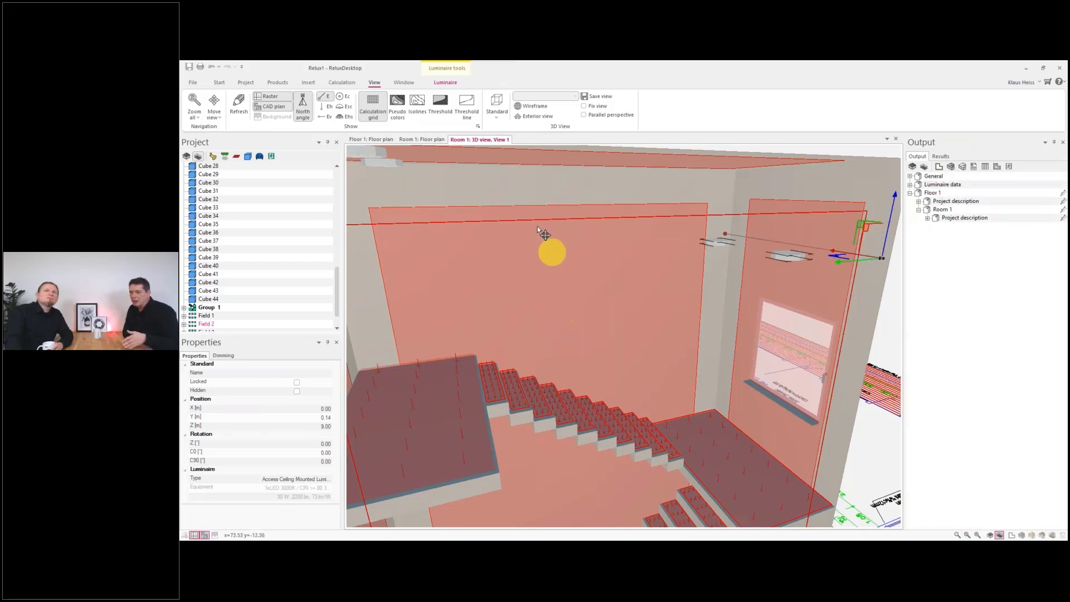
# Recalculate the artificial light and examine the calculation grid values on the upper flight of steps.
pyautogui.click(342, 82)
pyautogui.click(198, 109)
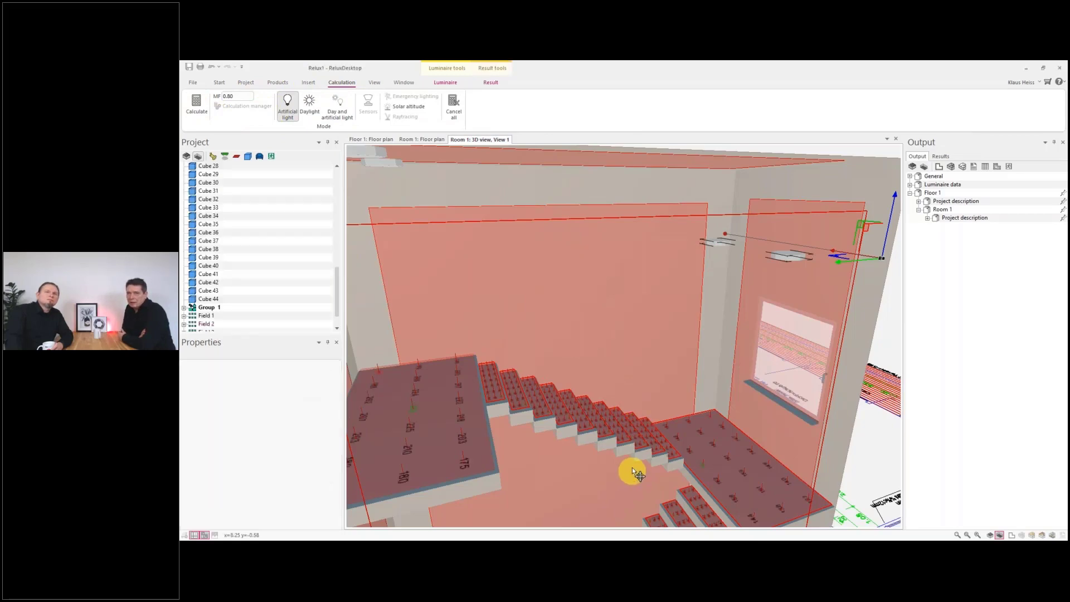
pyautogui.moveTo(608, 391); pyautogui.dragTo(582, 437)
pyautogui.scroll(8, 582, 437)
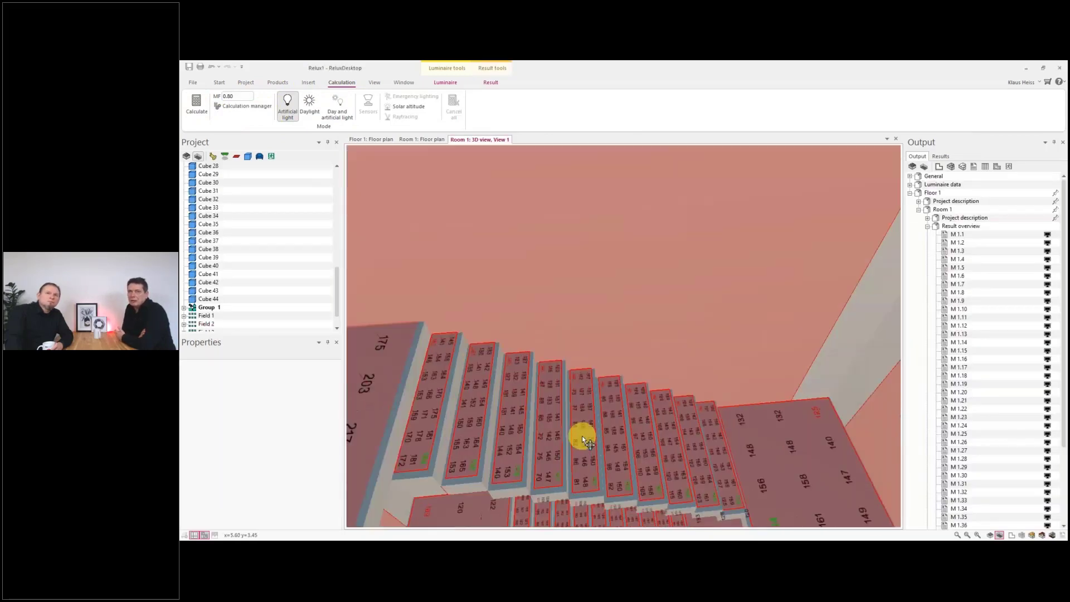
pyautogui.scroll(2, 581, 436)
pyautogui.moveTo(613, 396); pyautogui.dragTo(608, 416)
# Open the recalculated Group 1 result overview and read the horizontal illuminance table through to its summary.
pyautogui.scroll(-4, 936, 429)
pyautogui.click(960, 517)
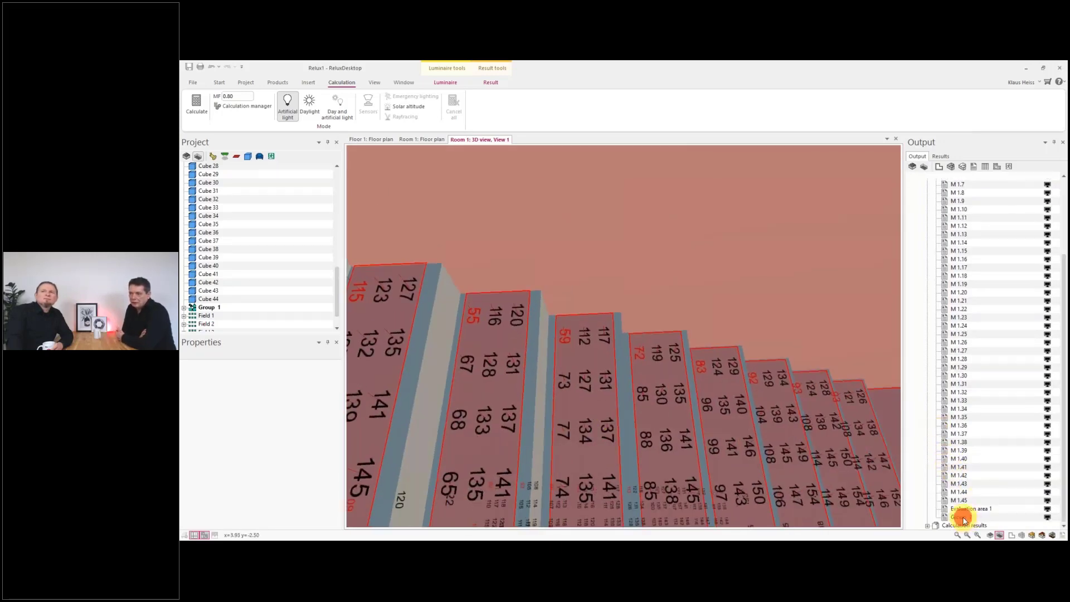
pyautogui.scroll(-6, 677, 423)
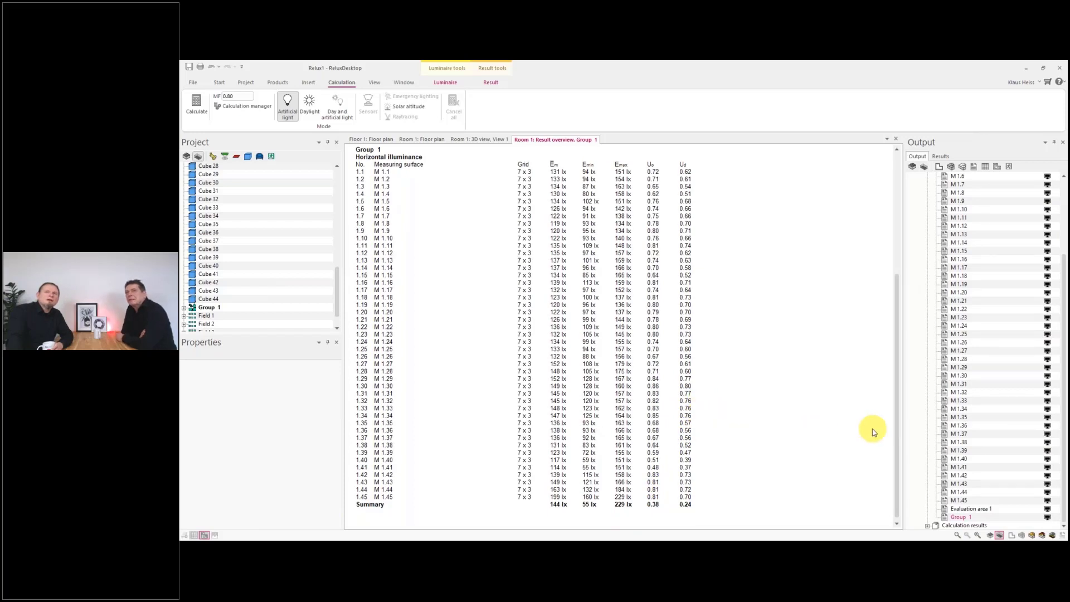
# Display Room 1's 3D luminance result and examine the light on the stairwell's flights, landings, walls and windows from several angles.
pyautogui.click(1031, 535)
pyautogui.scroll(-10, 754, 432)
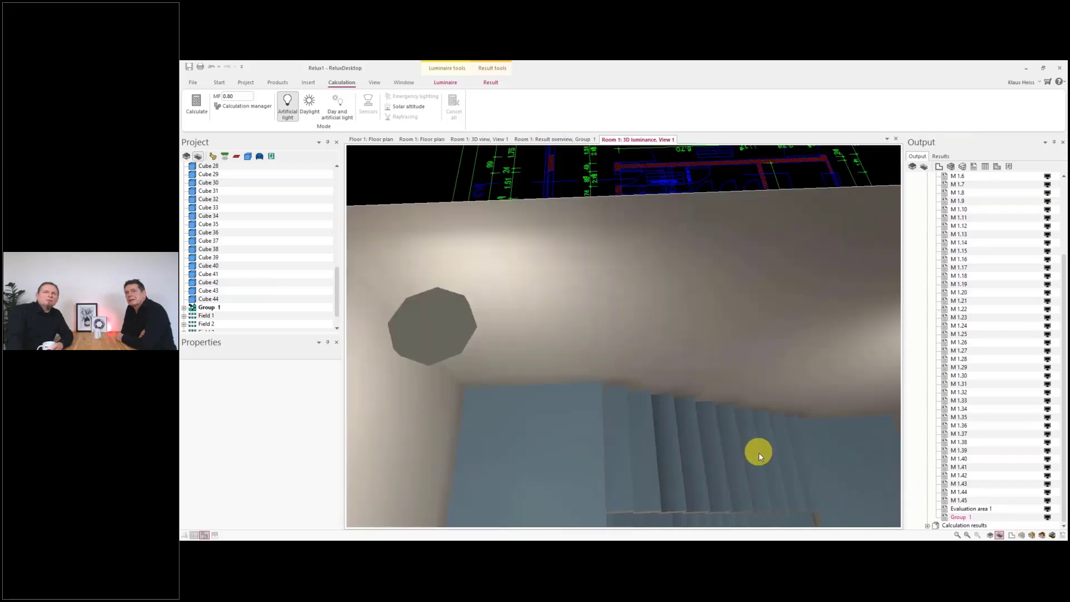
pyautogui.moveTo(754, 452); pyautogui.dragTo(674, 353, button='middle')
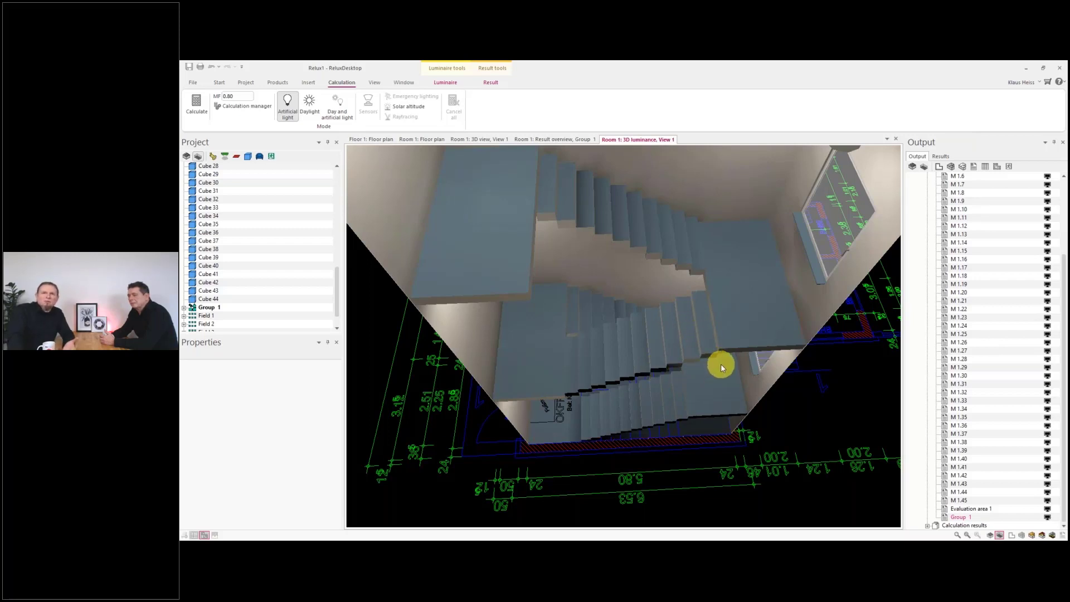
pyautogui.scroll(-1, 720, 363)
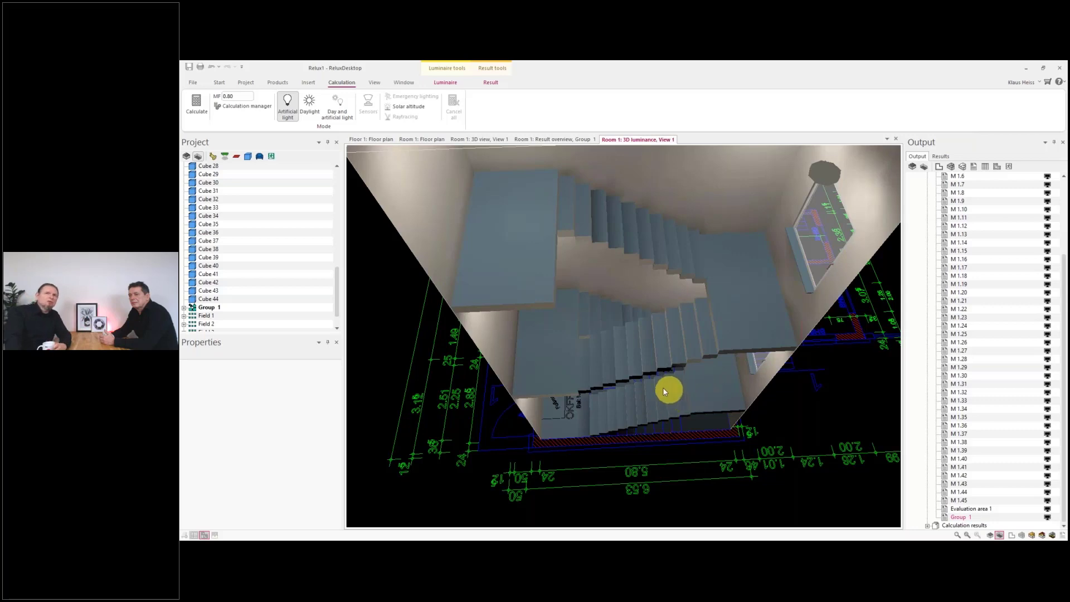
pyautogui.moveTo(650, 384)
pyautogui.mouseDown()
pyautogui.moveTo(611, 402)
pyautogui.moveTo(651, 365)
pyautogui.mouseUp()
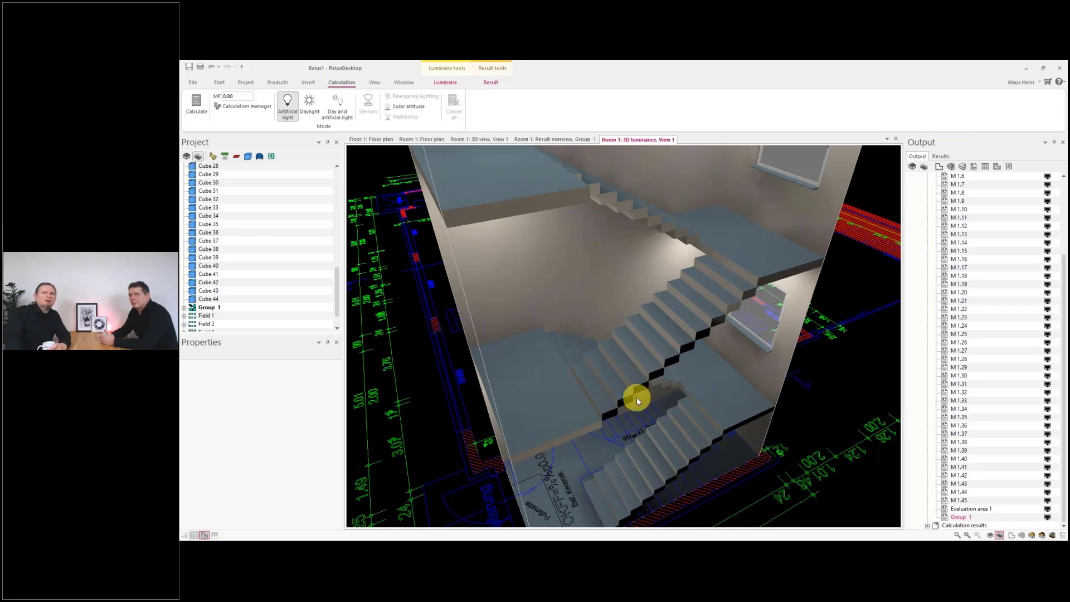
pyautogui.moveTo(636, 396); pyautogui.dragTo(731, 385)
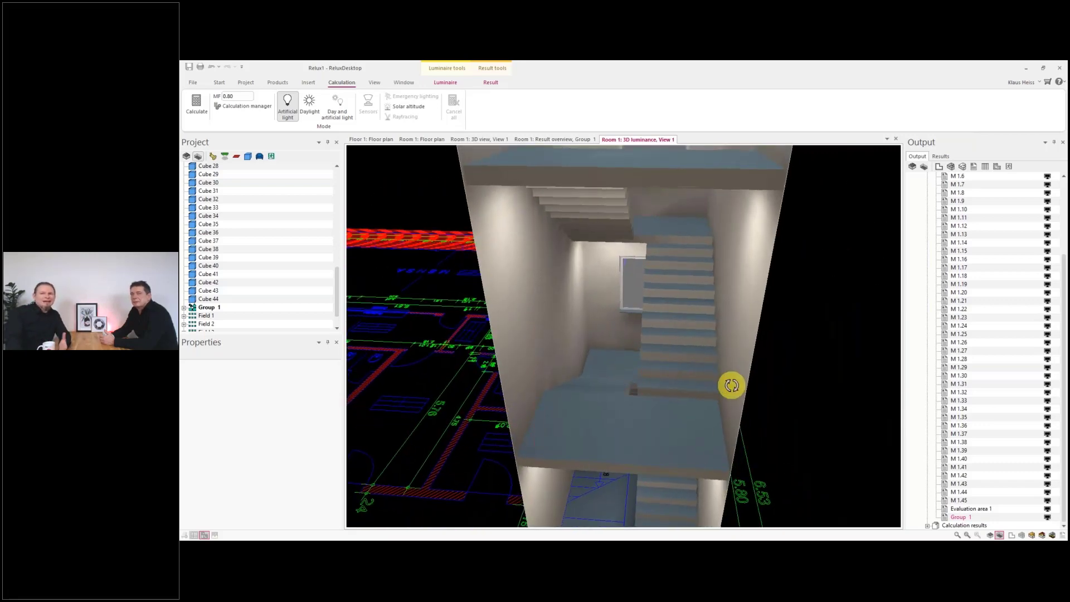
pyautogui.scroll(3, 690, 395)
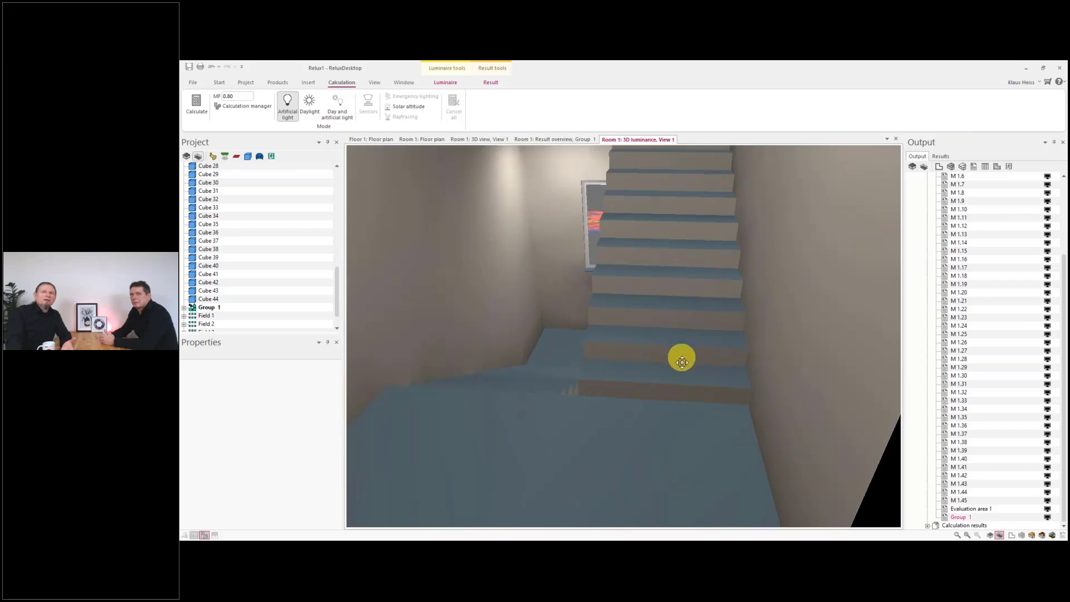
pyautogui.moveTo(680, 358); pyautogui.dragTo(704, 409, button='middle')
pyautogui.scroll(1, 704, 409)
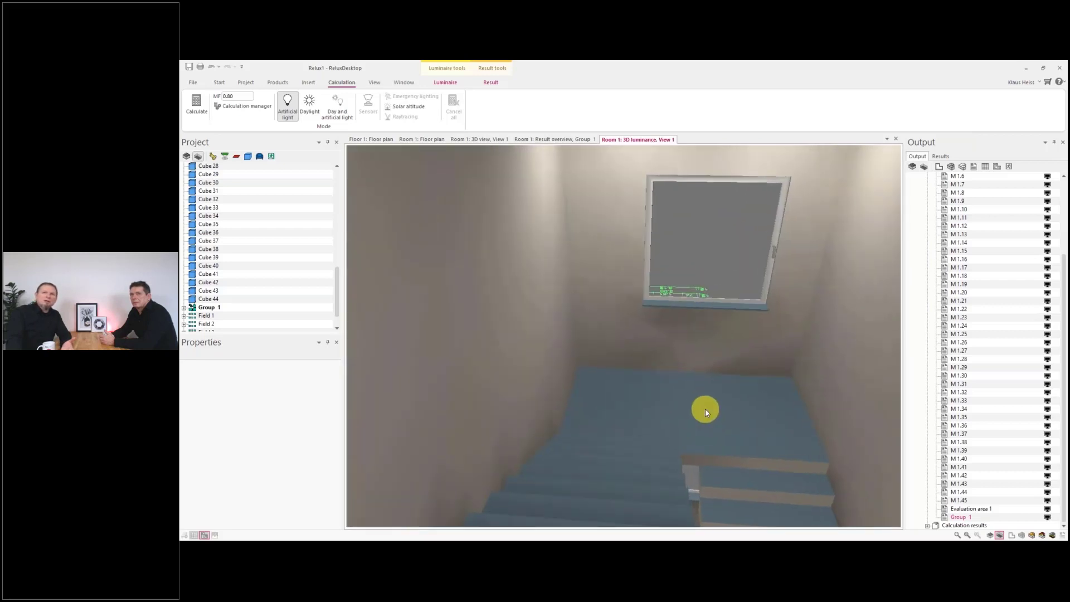
pyautogui.moveTo(704, 379); pyautogui.dragTo(702, 397)
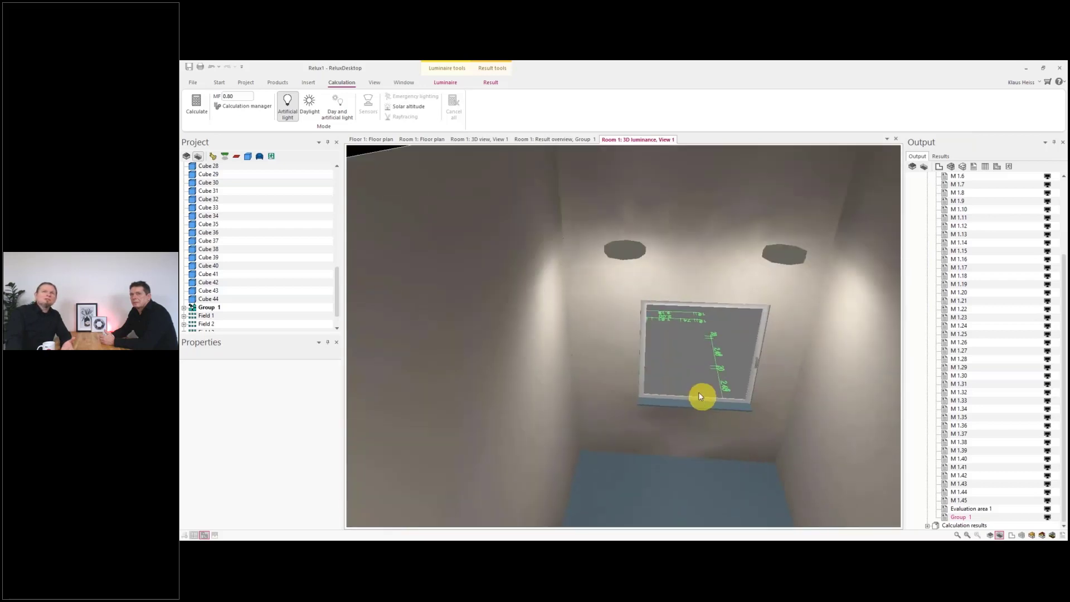
# Switch to an Enscape rendering of Room 1 and examine the lit stairs, landing and window from inside the stairwell.
pyautogui.click(242, 83)
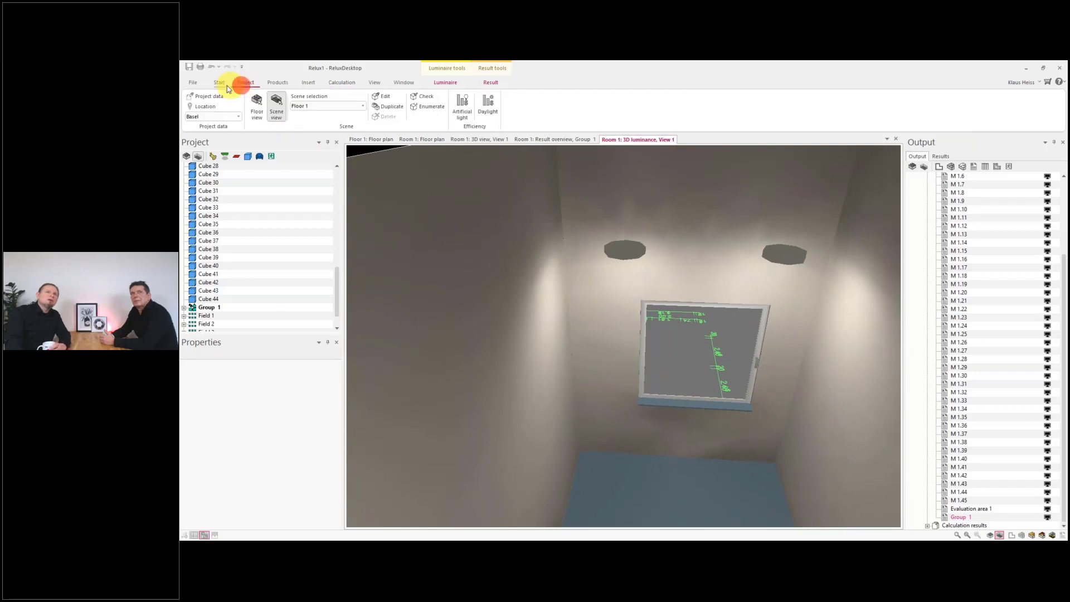
pyautogui.click(223, 83)
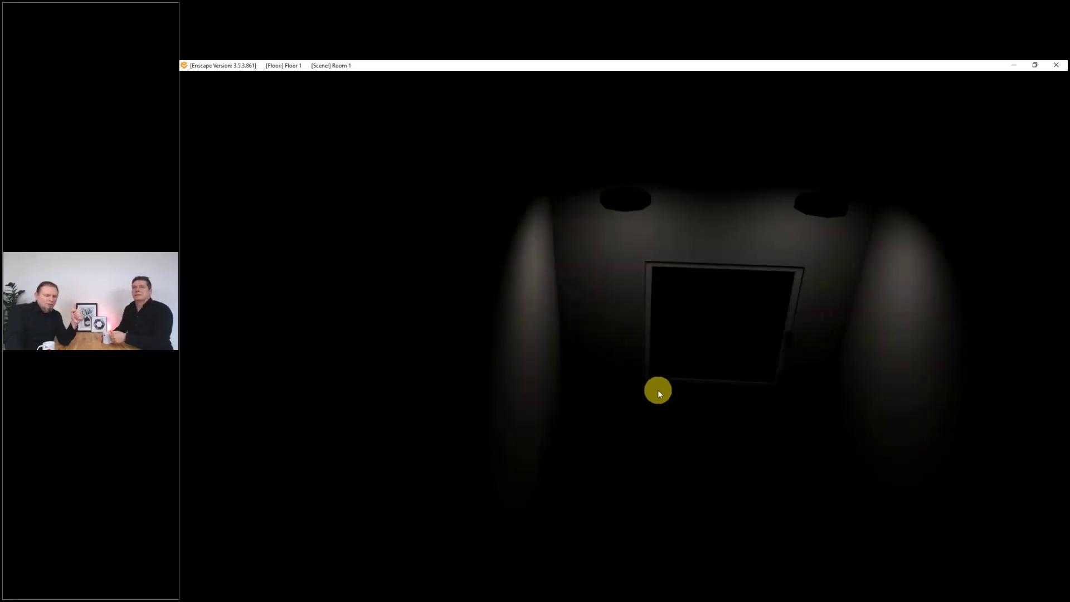
pyautogui.moveTo(656, 375); pyautogui.dragTo(658, 363)
pyautogui.scroll(-2, 657, 362)
pyautogui.scroll(2, 657, 362)
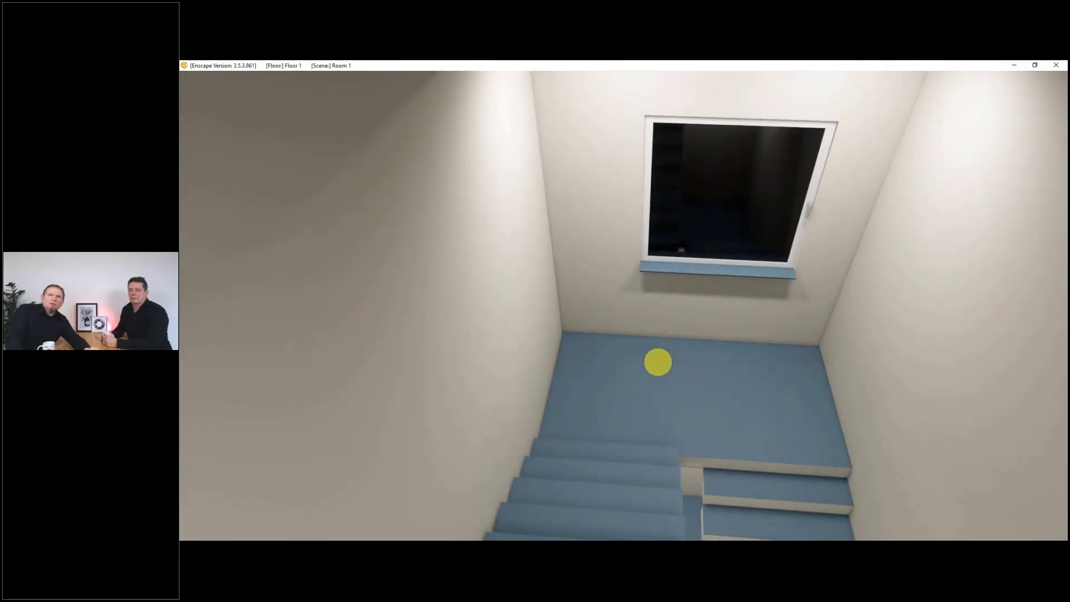
pyautogui.moveTo(658, 362); pyautogui.dragTo(658, 361)
pyautogui.moveTo(616, 319); pyautogui.dragTo(481, 300)
pyautogui.moveTo(635, 380)
pyautogui.mouseDown()
pyautogui.moveTo(648, 382)
pyautogui.moveTo(526, 356)
pyautogui.moveTo(547, 356)
pyautogui.mouseUp()
pyautogui.moveTo(683, 359); pyautogui.dragTo(687, 348)
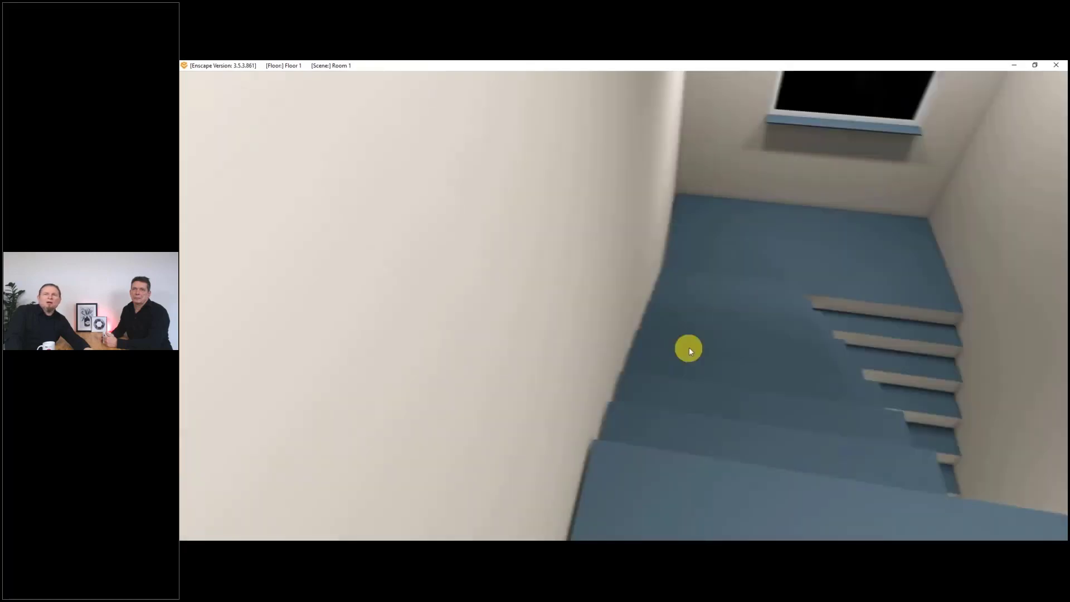
# Move along the stair flights in the Enscape rendering and examine the lit treads, walls and intermediate landing at close range.
pyautogui.press('d')
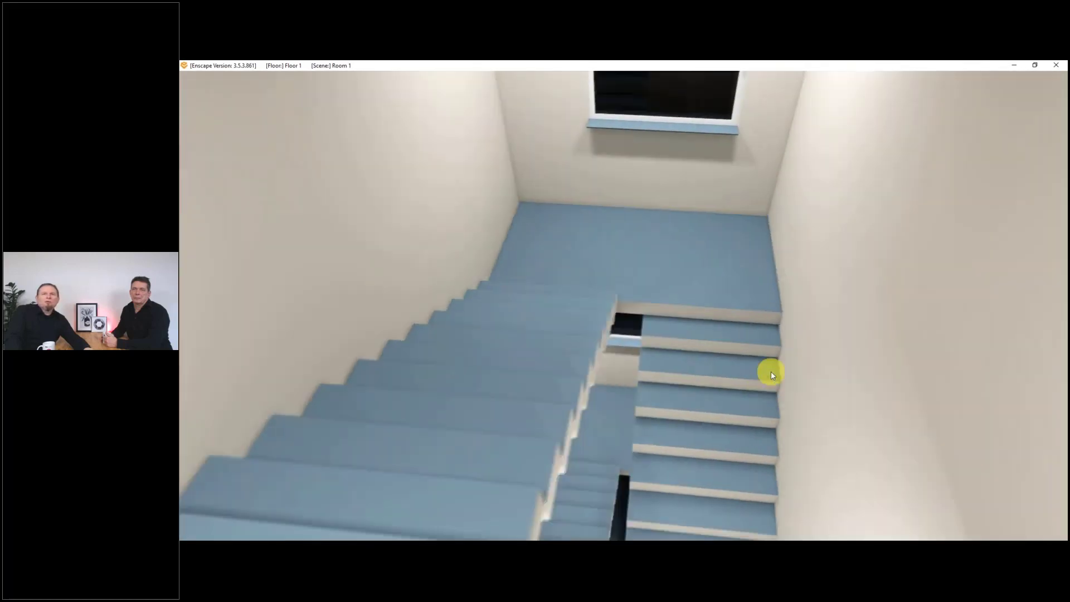
pyautogui.press('w')
pyautogui.press('space')
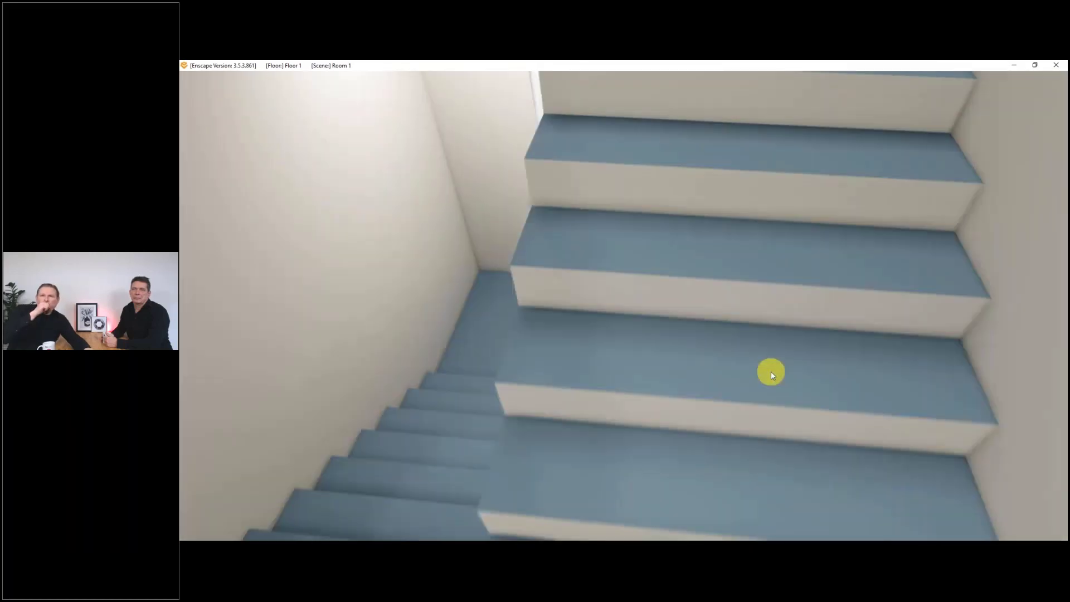
pyautogui.press('w')
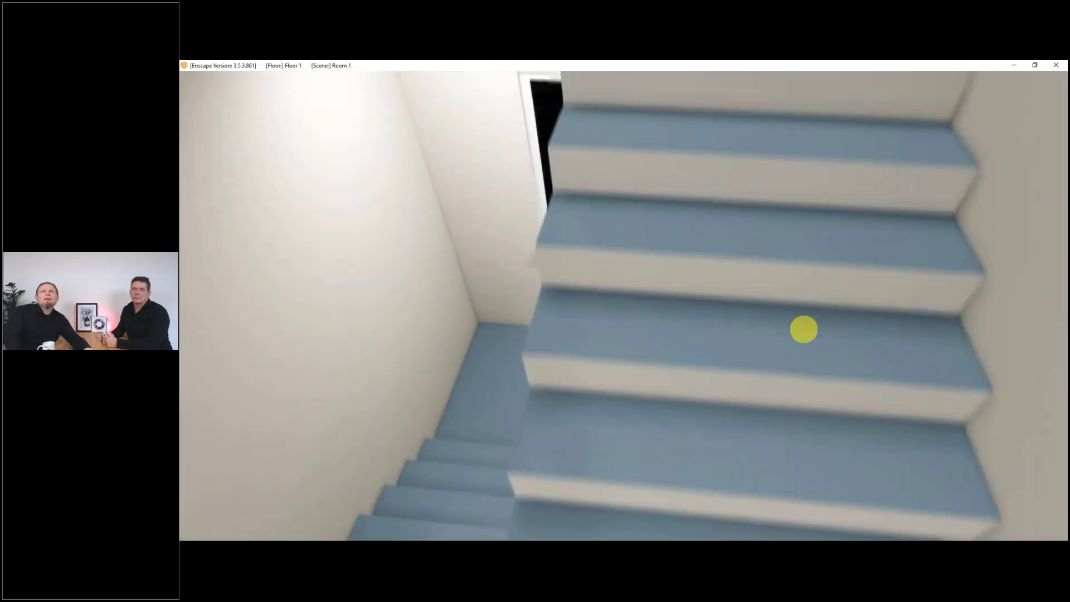
pyautogui.moveTo(804, 329)
pyautogui.mouseDown()
pyautogui.moveTo(674, 317)
pyautogui.moveTo(686, 310)
pyautogui.moveTo(652, 323)
pyautogui.moveTo(676, 340)
pyautogui.moveTo(777, 285)
pyautogui.mouseUp()
pyautogui.press('w')
pyautogui.press('w')
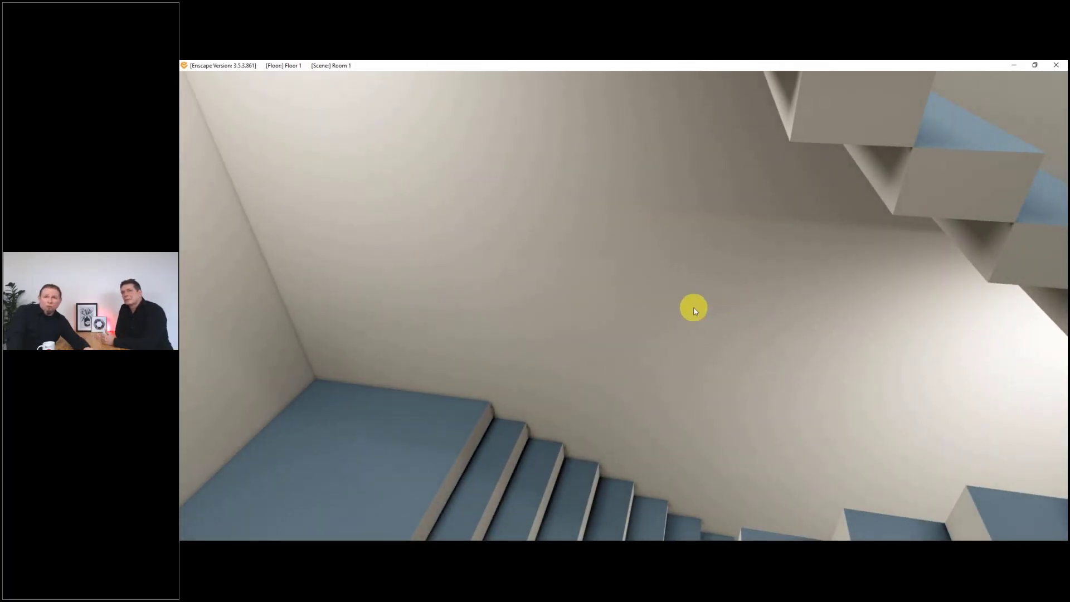
pyautogui.press('a')
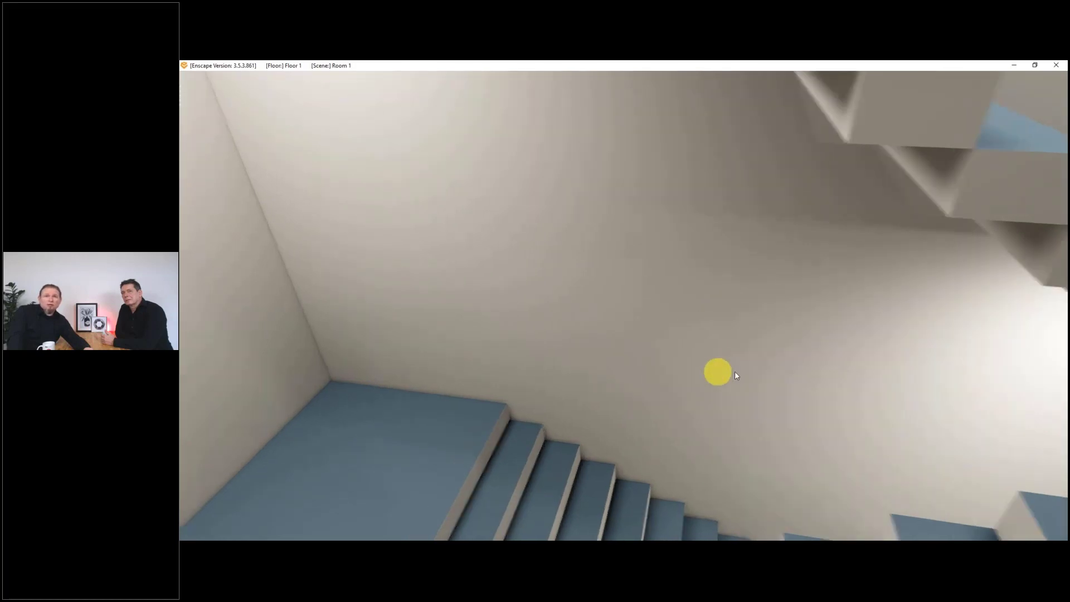
pyautogui.moveTo(785, 361); pyautogui.dragTo(786, 359)
pyautogui.press('w')
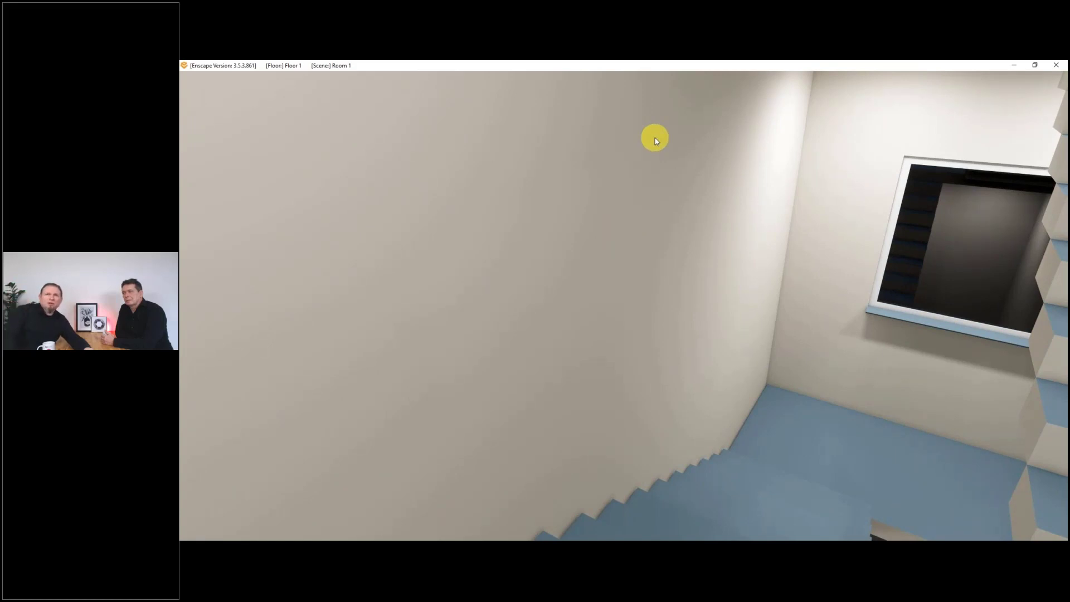
# Walk through the stairwell landings in Enscape and examine the wall shading, the stair undersides and the luminaire reflections in the window.
pyautogui.moveTo(739, 246); pyautogui.dragTo(819, 270)
pyautogui.press('w')
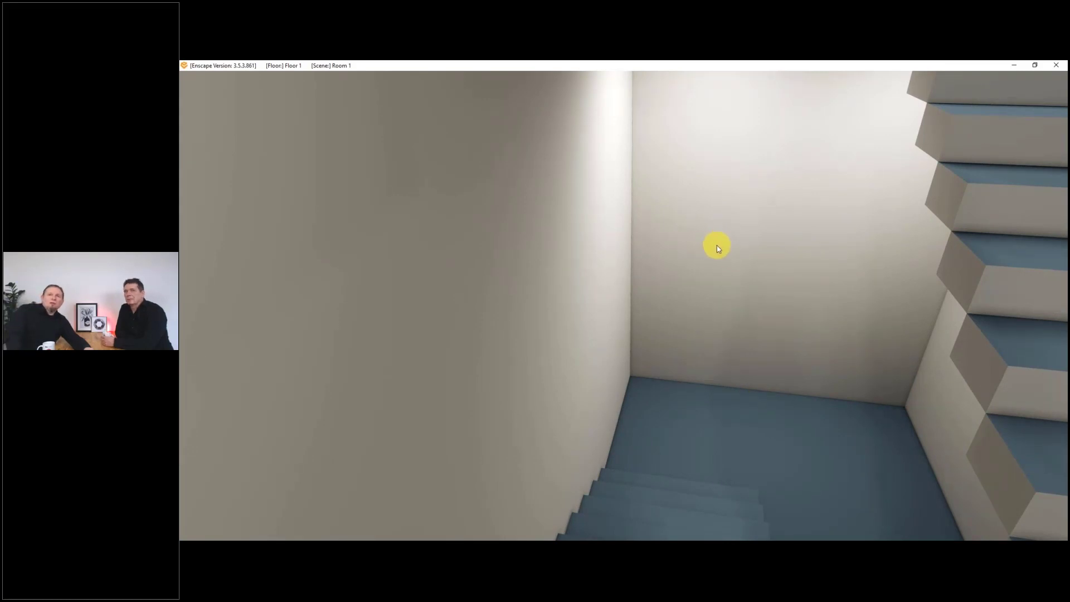
pyautogui.press('w')
pyautogui.press('w')
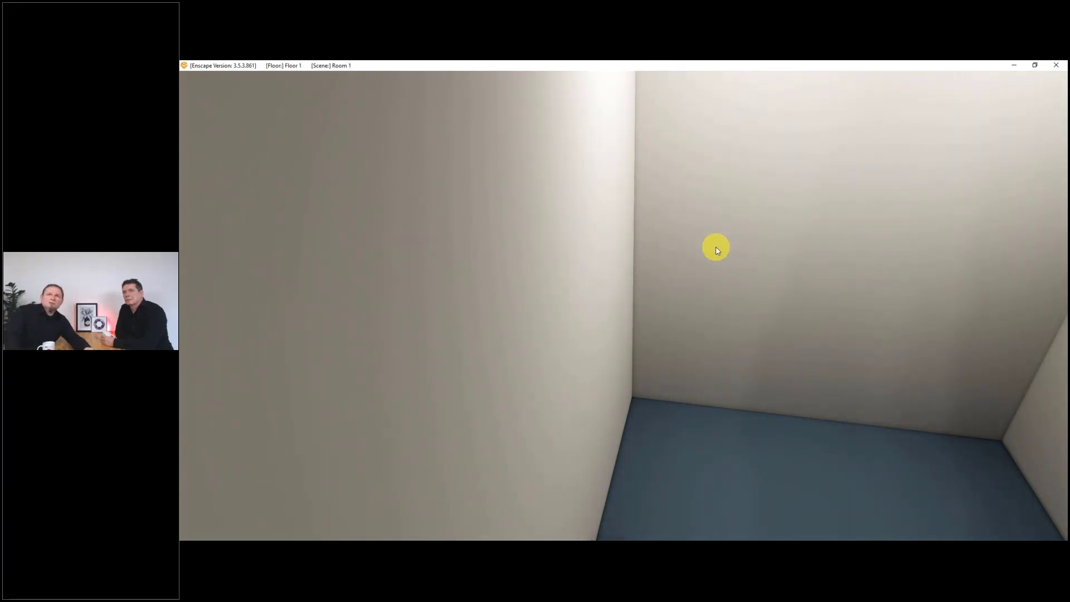
pyautogui.moveTo(715, 310); pyautogui.dragTo(718, 315)
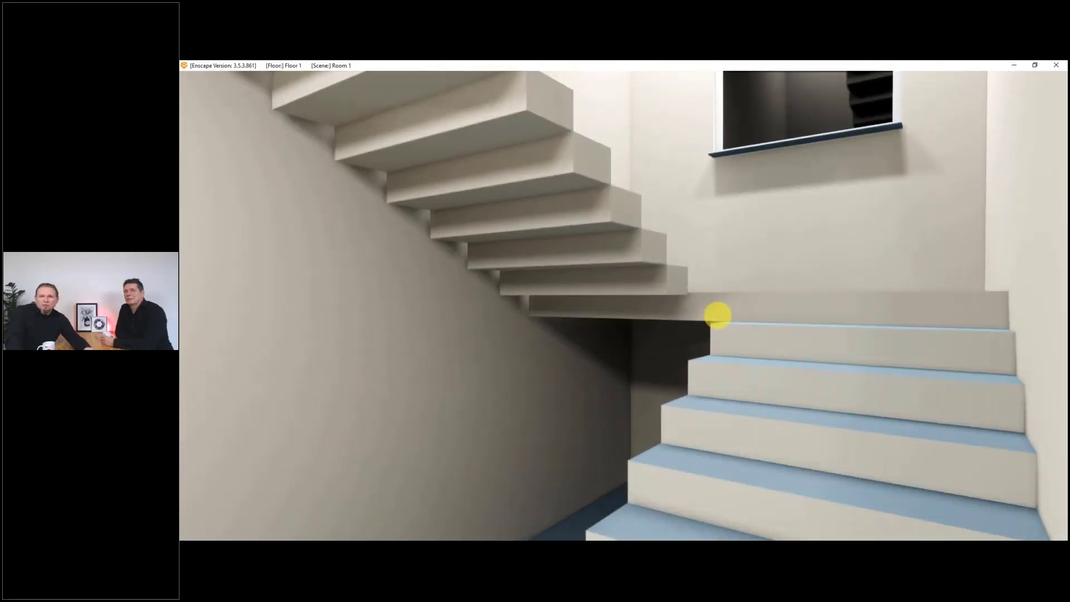
pyautogui.press('w')
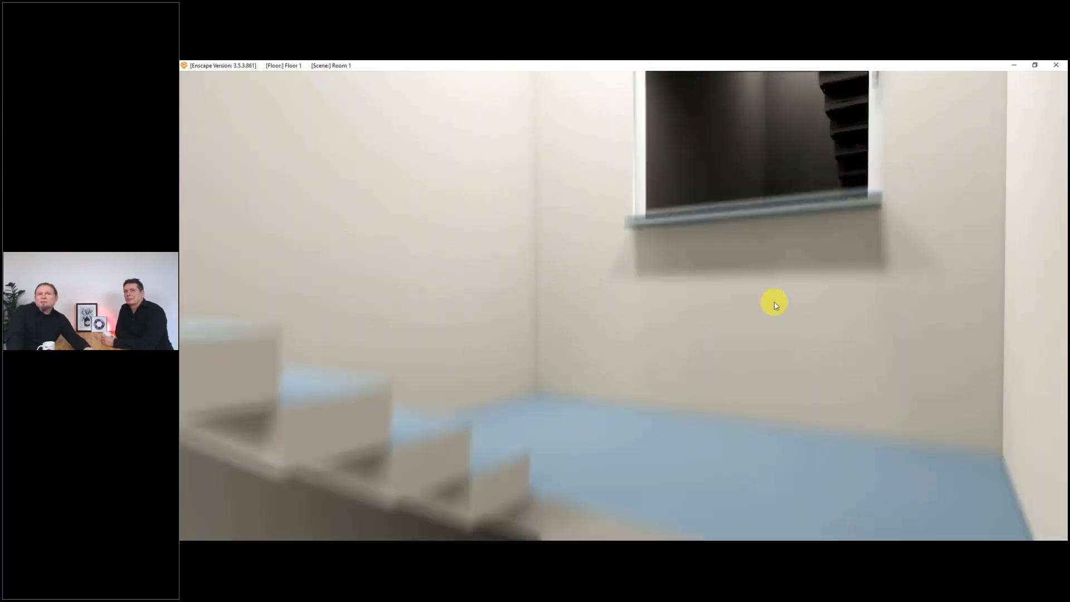
pyautogui.moveTo(781, 305); pyautogui.dragTo(717, 305)
pyautogui.press('w')
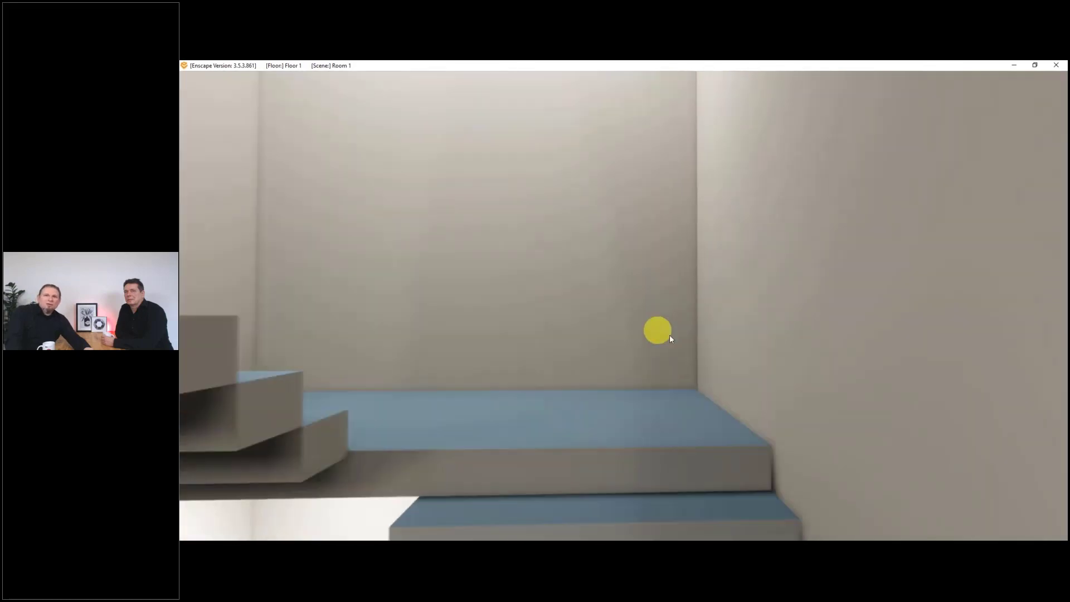
pyautogui.moveTo(657, 330); pyautogui.dragTo(675, 335)
pyautogui.press('d')
pyautogui.press('w')
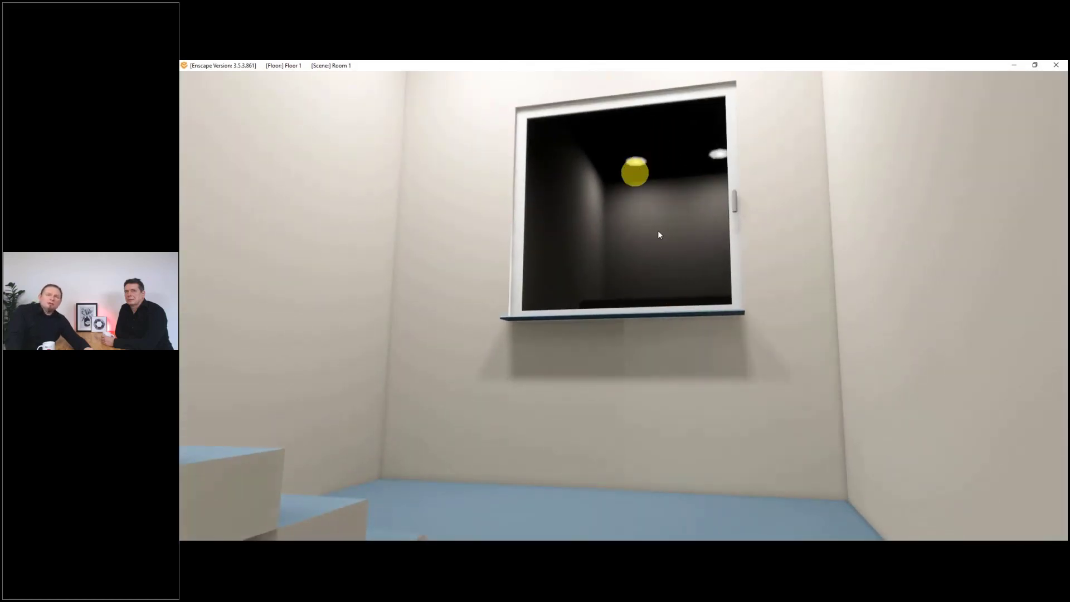
pyautogui.moveTo(771, 358); pyautogui.dragTo(773, 359)
pyautogui.press('s')
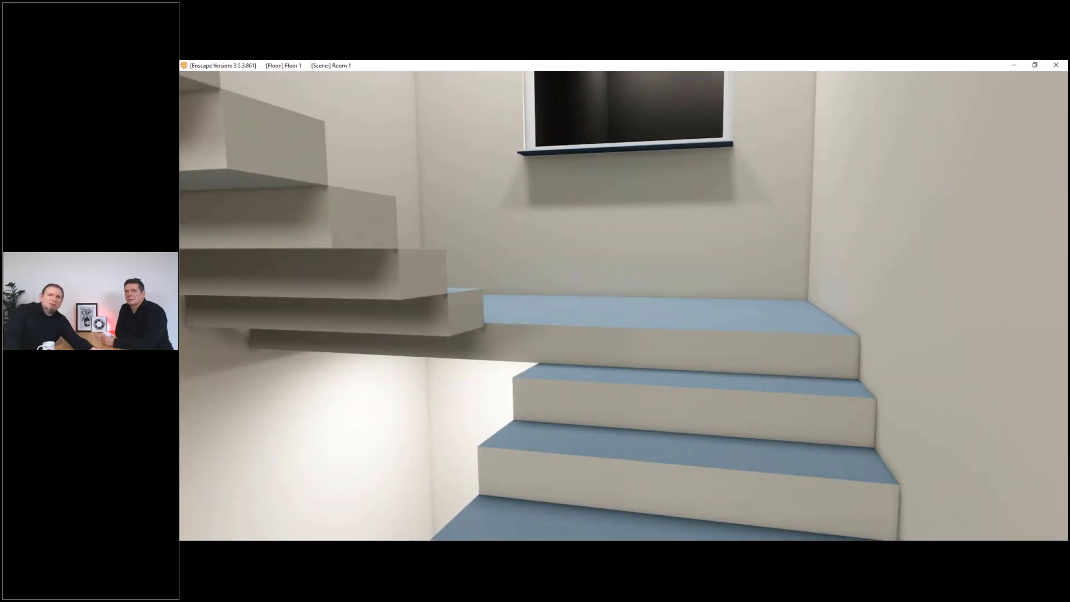
# Close the Enscape rendering and reopen the Group 1 result overview to read the horizontal illuminance table.
pyautogui.click(1052, 67)
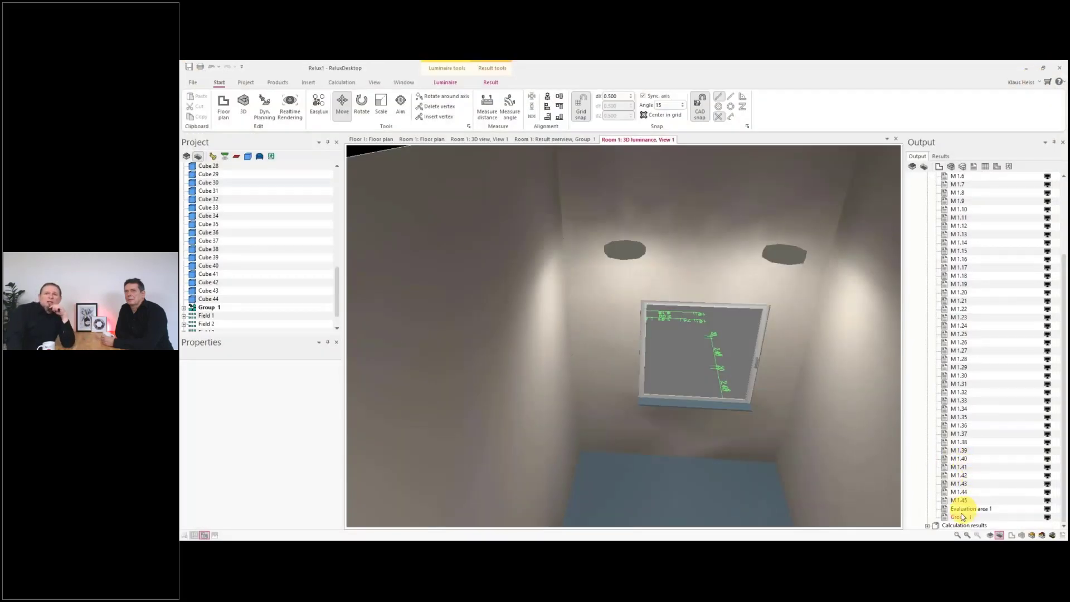
pyautogui.doubleClick(961, 517)
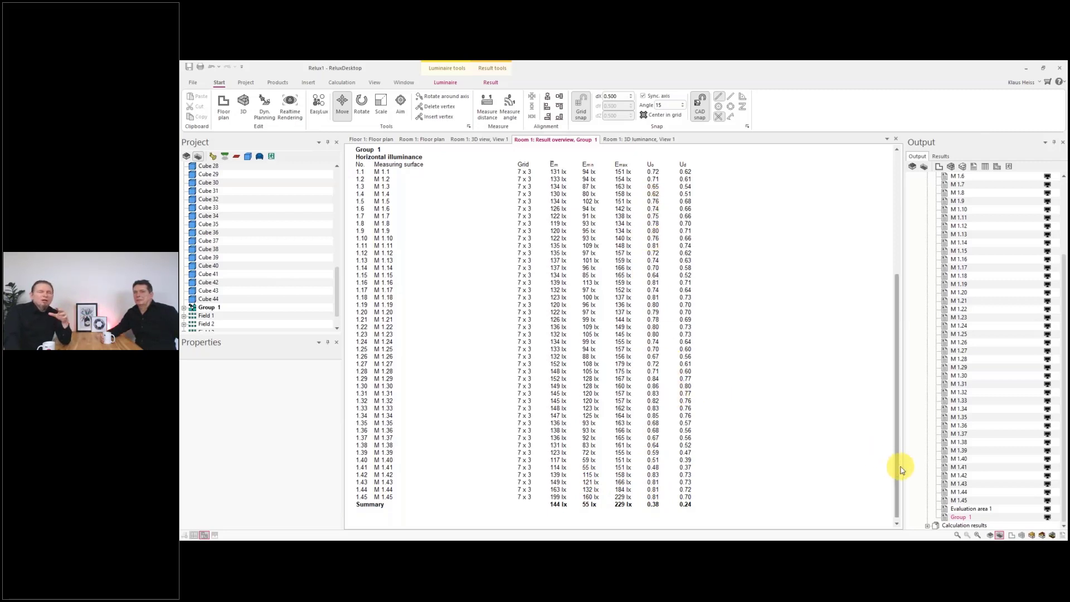
# Return to Room 1's 3D view and examine the measuring surfaces on the landings and flights from outside the stairwell.
pyautogui.click(1021, 536)
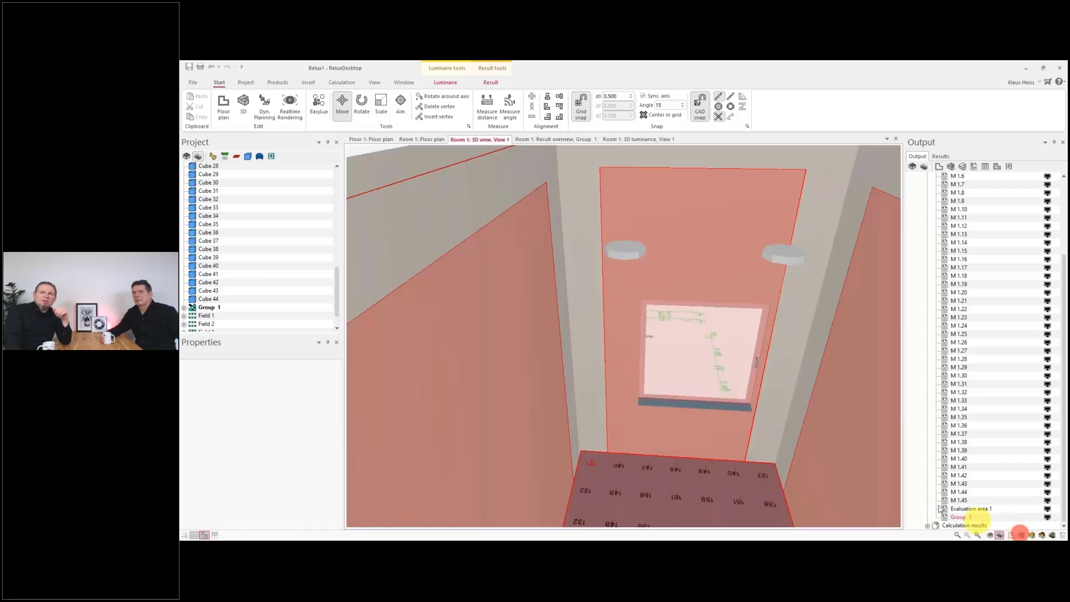
pyautogui.moveTo(668, 446); pyautogui.dragTo(549, 344)
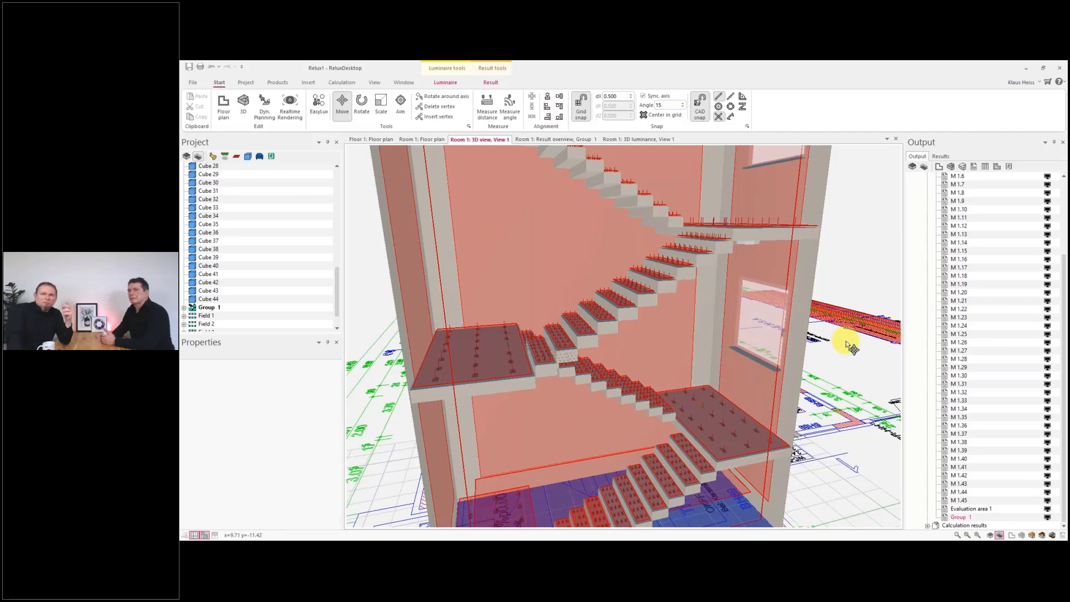
pyautogui.moveTo(661, 348); pyautogui.dragTo(698, 357)
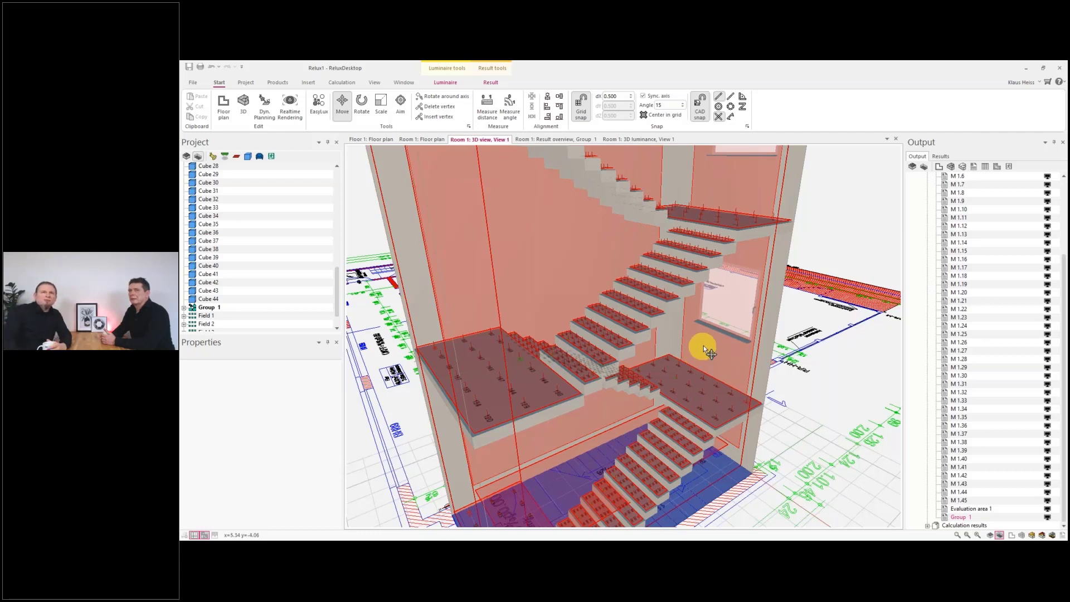
pyautogui.moveTo(727, 354); pyautogui.dragTo(658, 390)
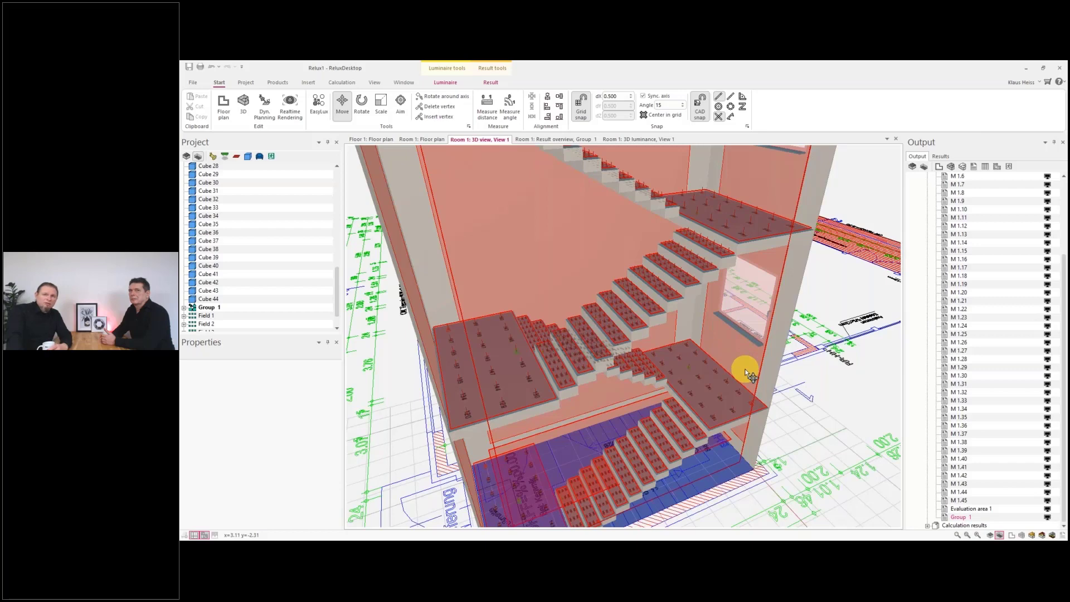
pyautogui.scroll(-1, 745, 369)
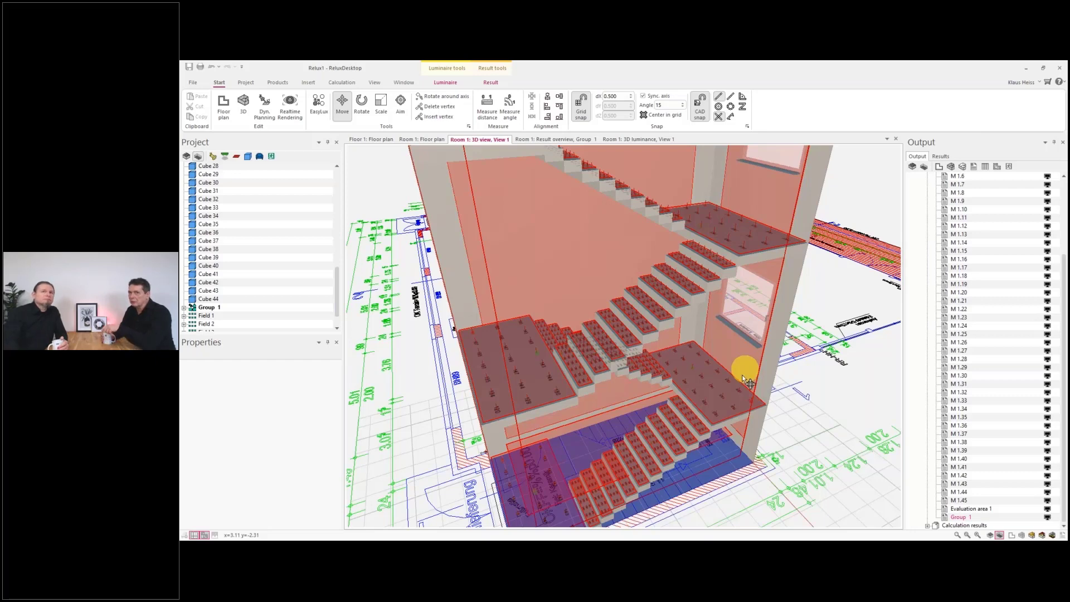
# Examine the individual illuminance grid values on the treads of the lowest flight and its adjoining landing up close.
pyautogui.scroll(5, 677, 437)
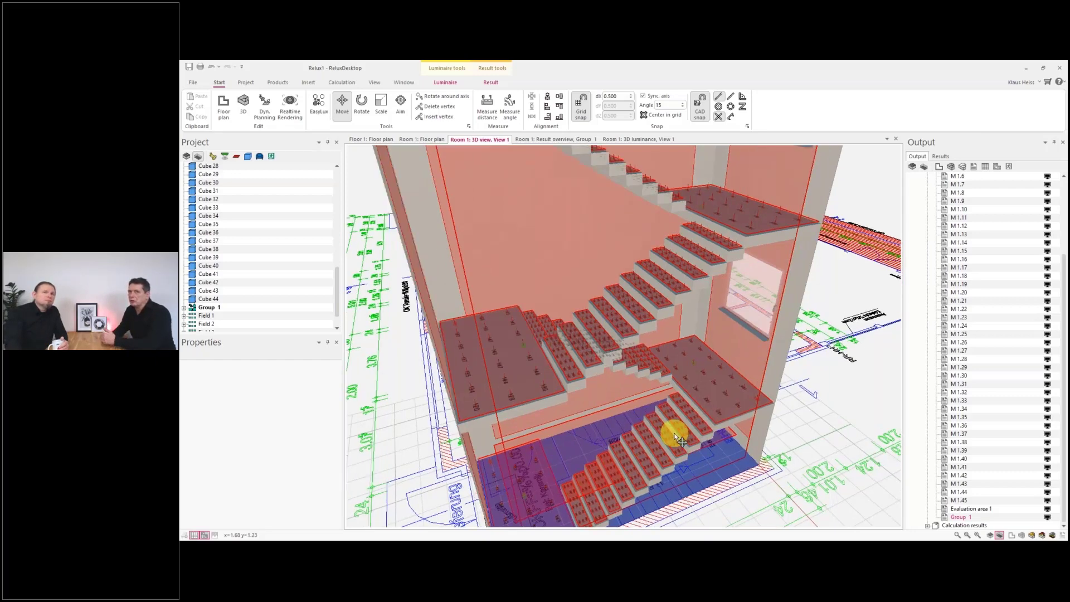
pyautogui.scroll(5, 678, 438)
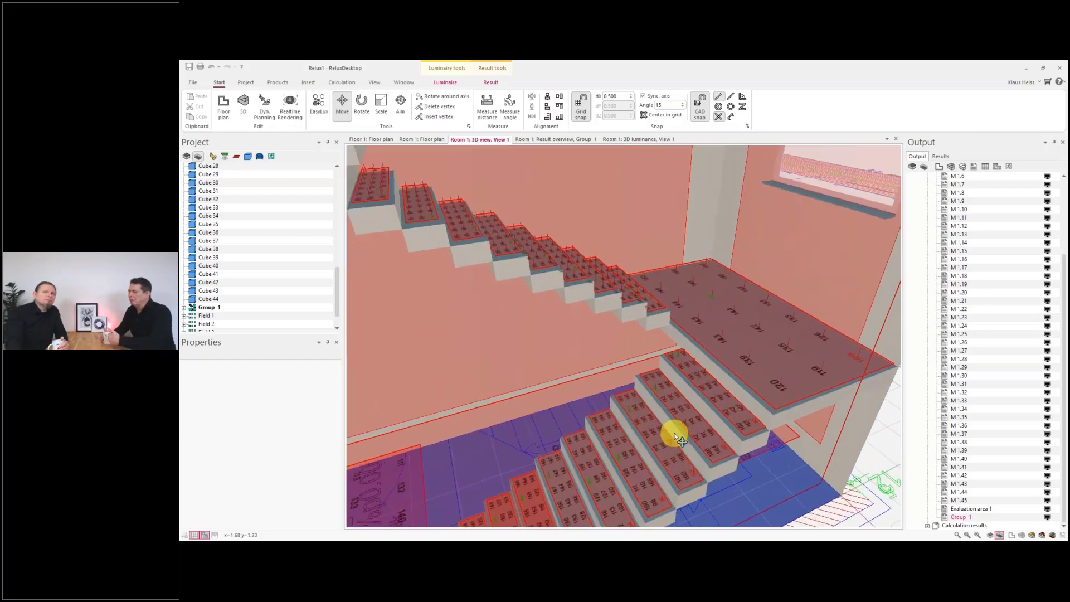
pyautogui.scroll(2, 679, 438)
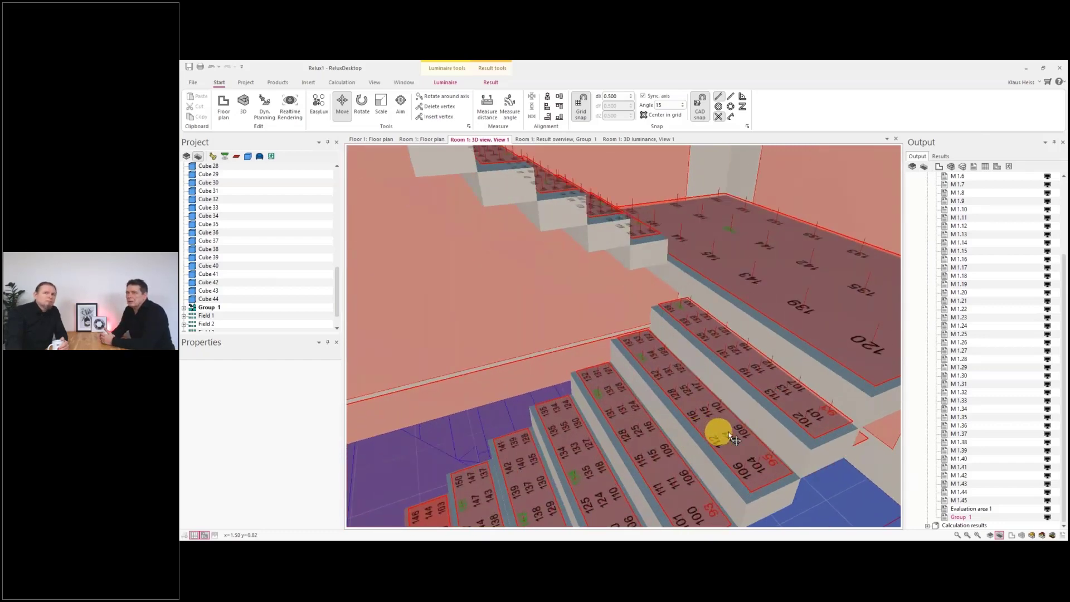
pyautogui.moveTo(734, 439); pyautogui.dragTo(700, 386)
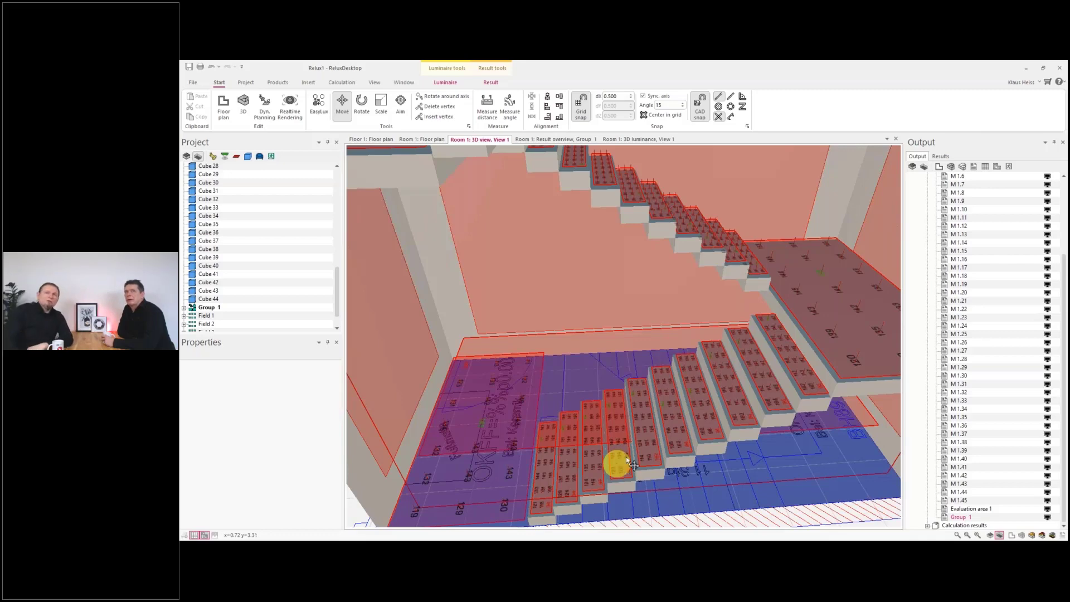
pyautogui.scroll(6, 714, 397)
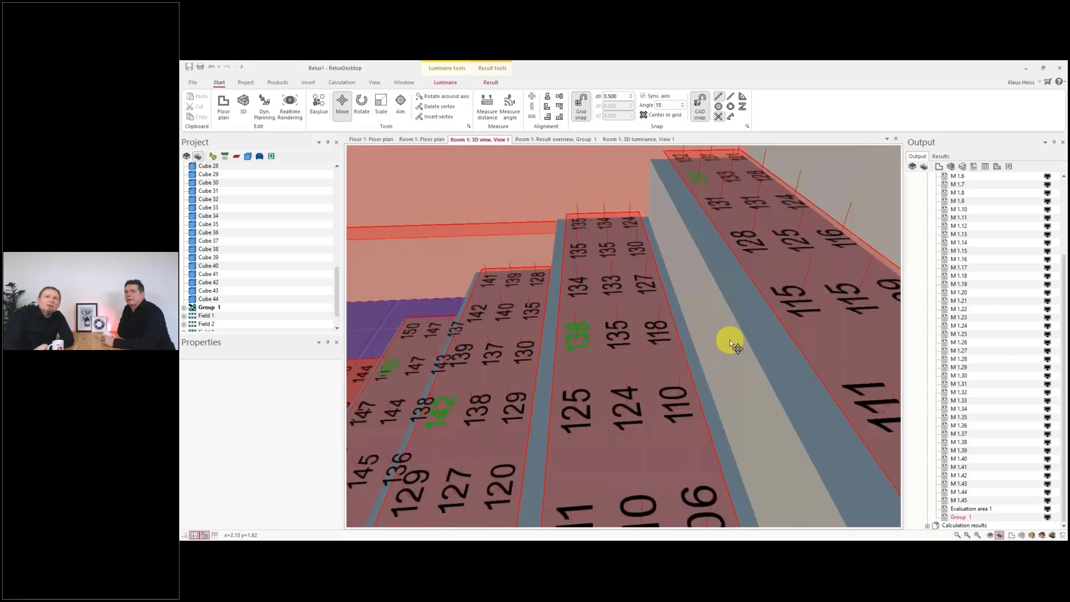
pyautogui.scroll(5, 677, 283)
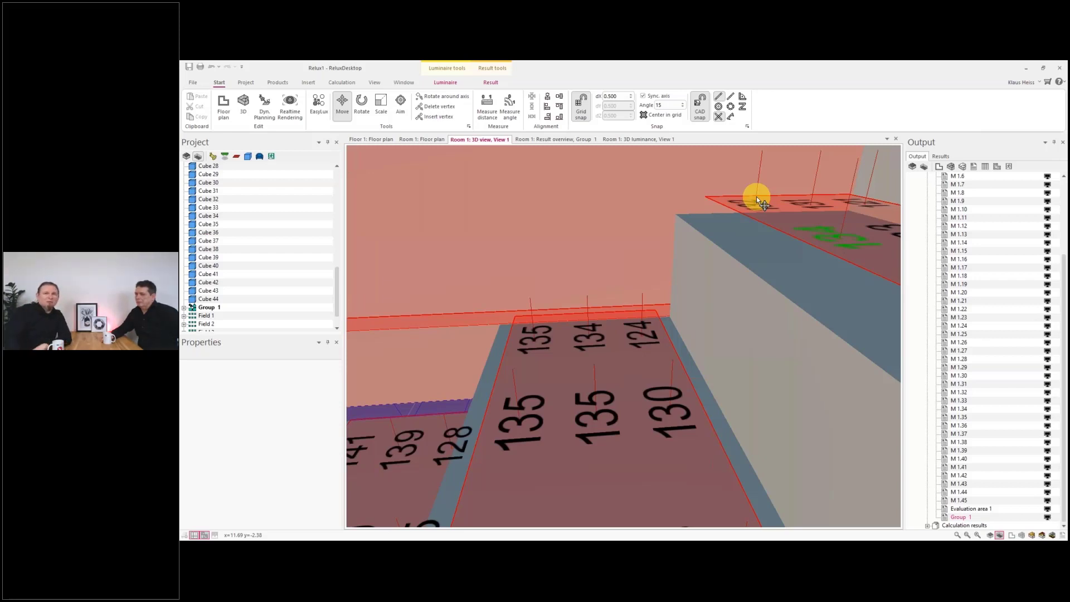
pyautogui.scroll(-3, 750, 207)
pyautogui.scroll(-5, 741, 239)
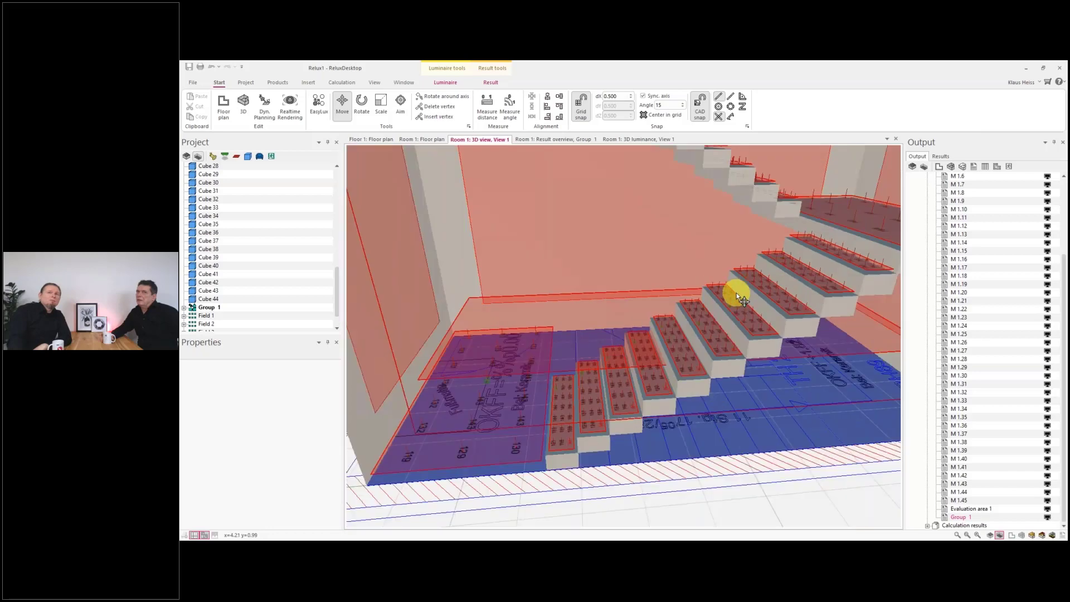
# Examine the whole stairwell in the 3D view, from the ground floor measuring surfaces up to the luminaires under the landings.
pyautogui.moveTo(748, 278); pyautogui.dragTo(746, 345, button='middle')
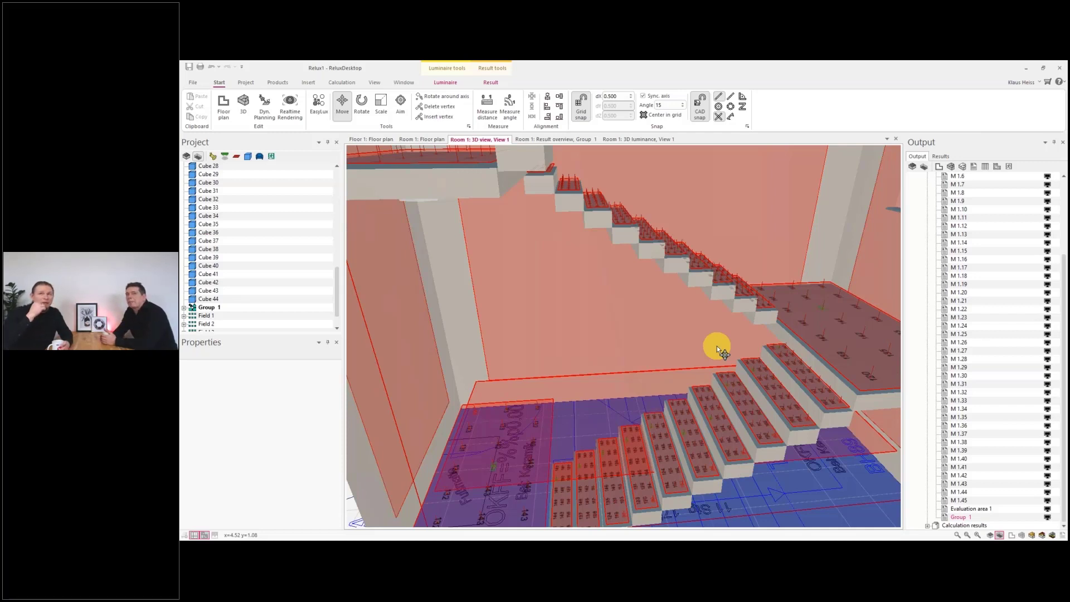
pyautogui.scroll(-3, 713, 360)
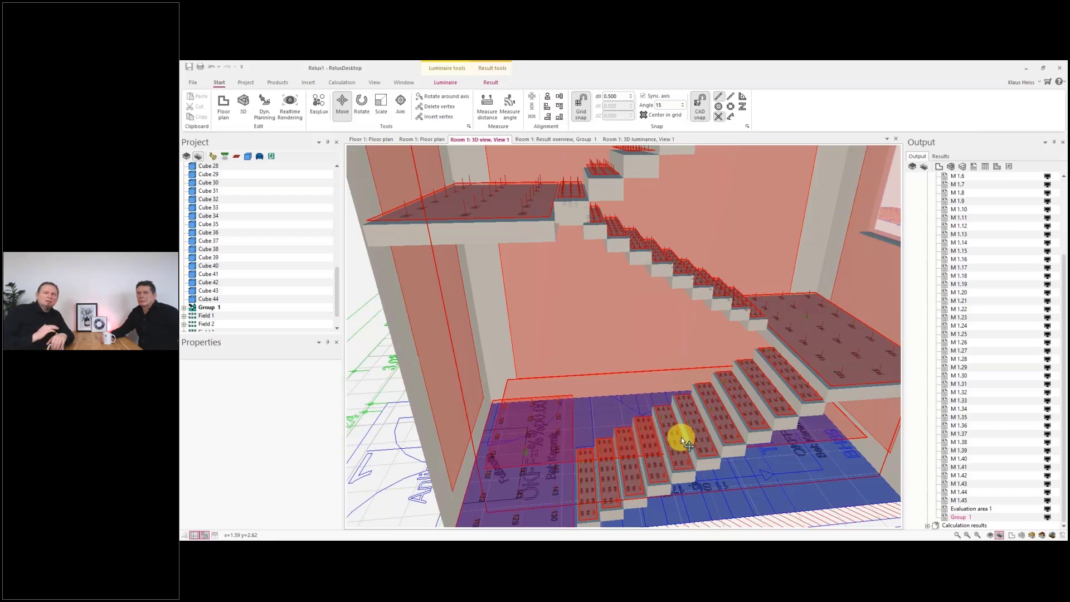
pyautogui.scroll(-5, 682, 436)
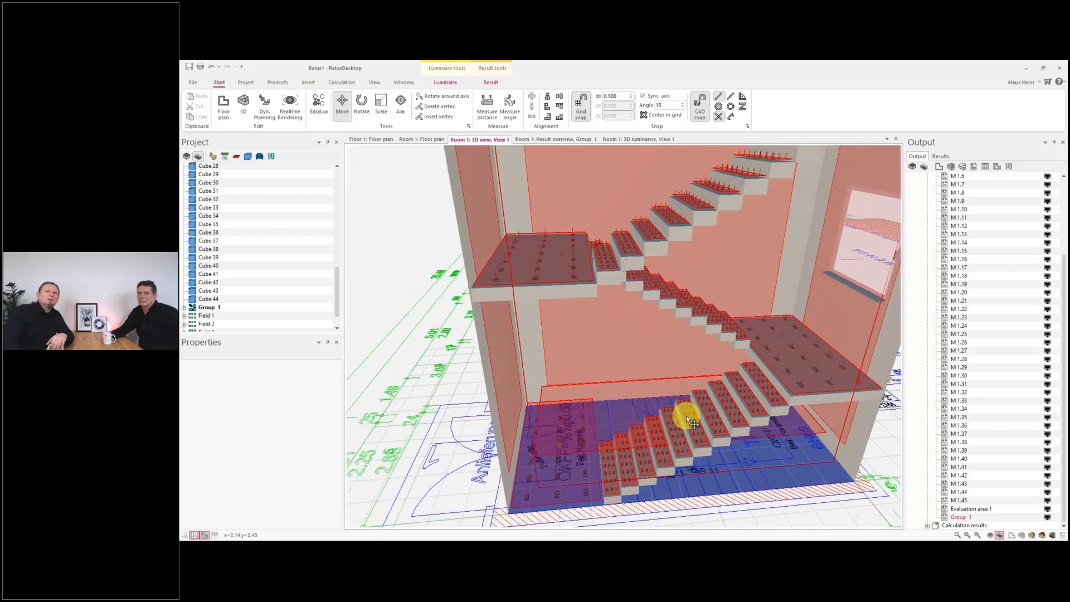
pyautogui.moveTo(691, 394); pyautogui.dragTo(635, 216, button='middle')
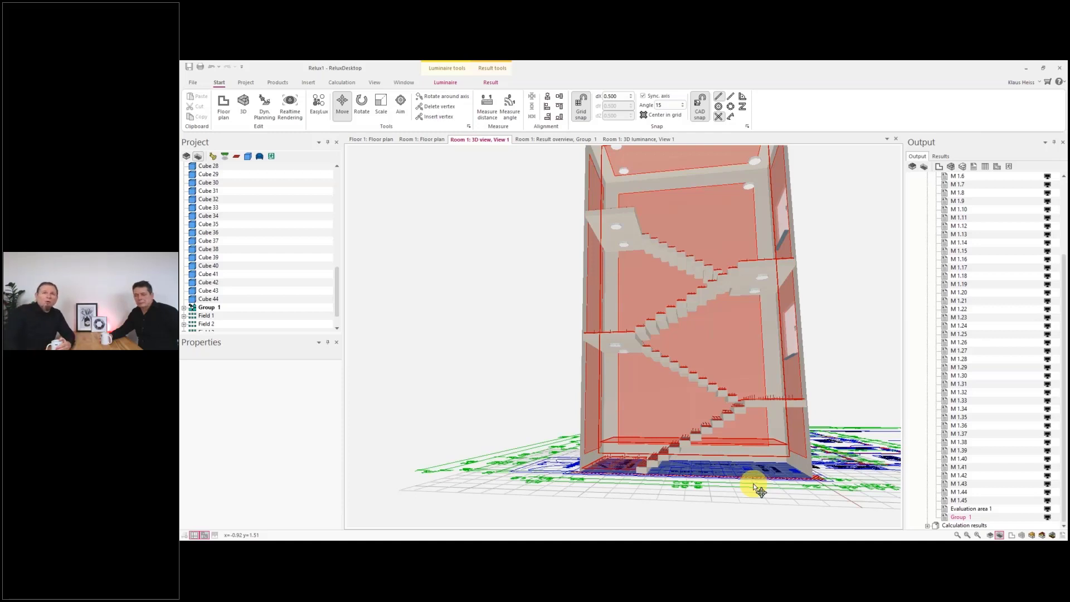
pyautogui.moveTo(745, 365); pyautogui.dragTo(568, 482)
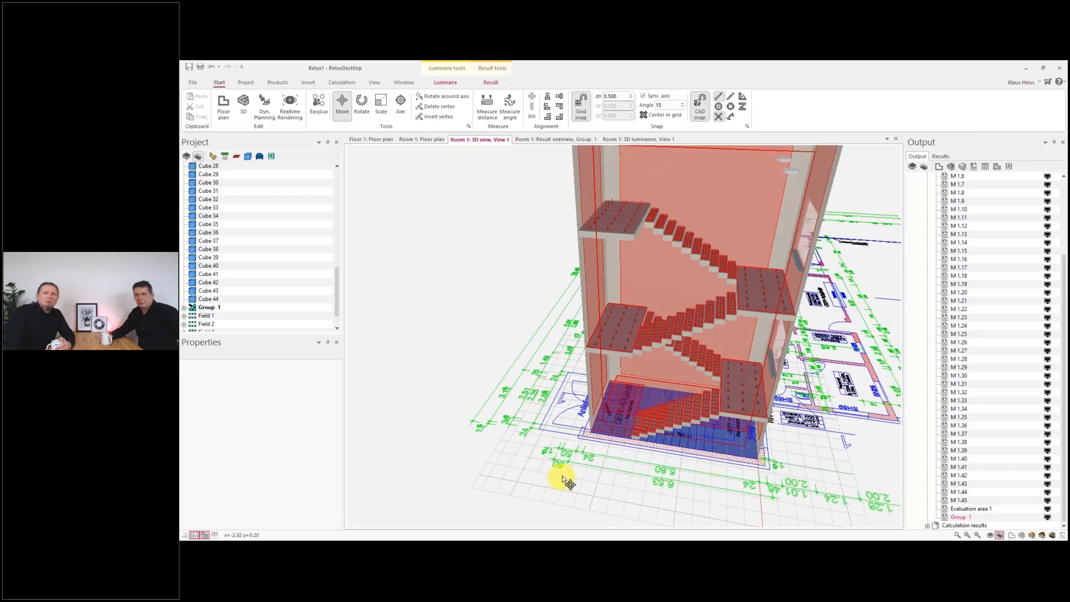
# Display Room 1's 3D pseudo colours result and examine the illuminance distribution on the flights, landings and walls from several angles.
pyautogui.click(727, 460)
pyautogui.click(1041, 536)
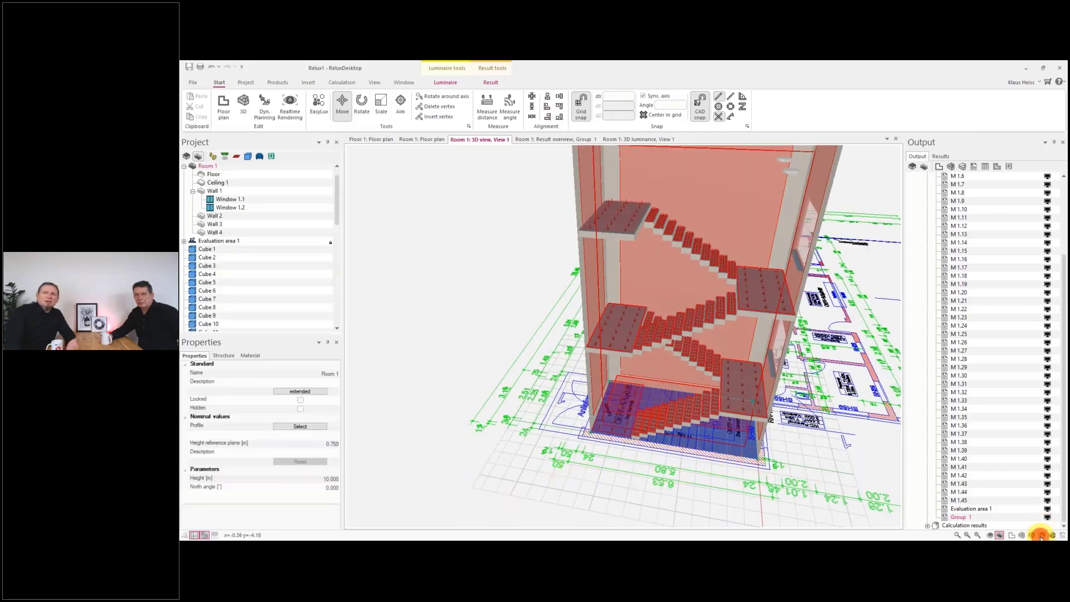
pyautogui.moveTo(779, 419); pyautogui.dragTo(790, 418)
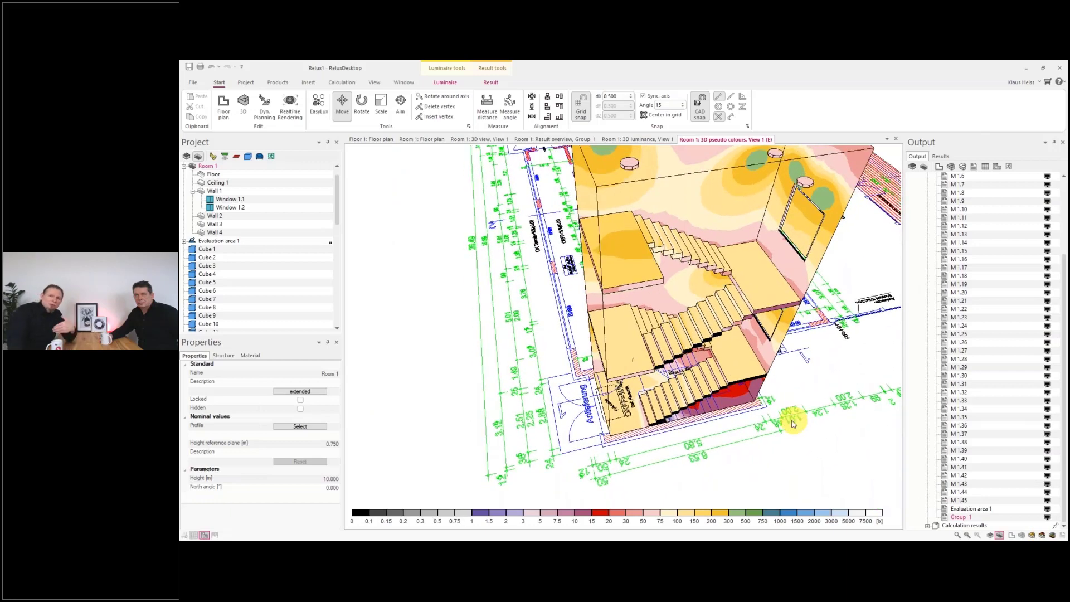
pyautogui.scroll(3, 731, 390)
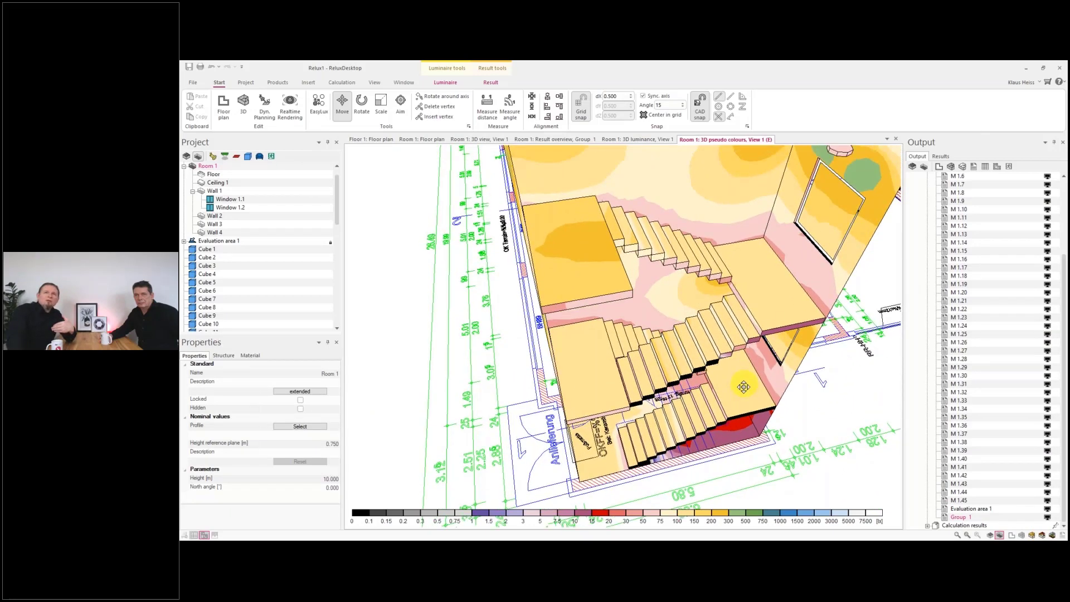
pyautogui.moveTo(743, 386); pyautogui.dragTo(741, 410, button='middle')
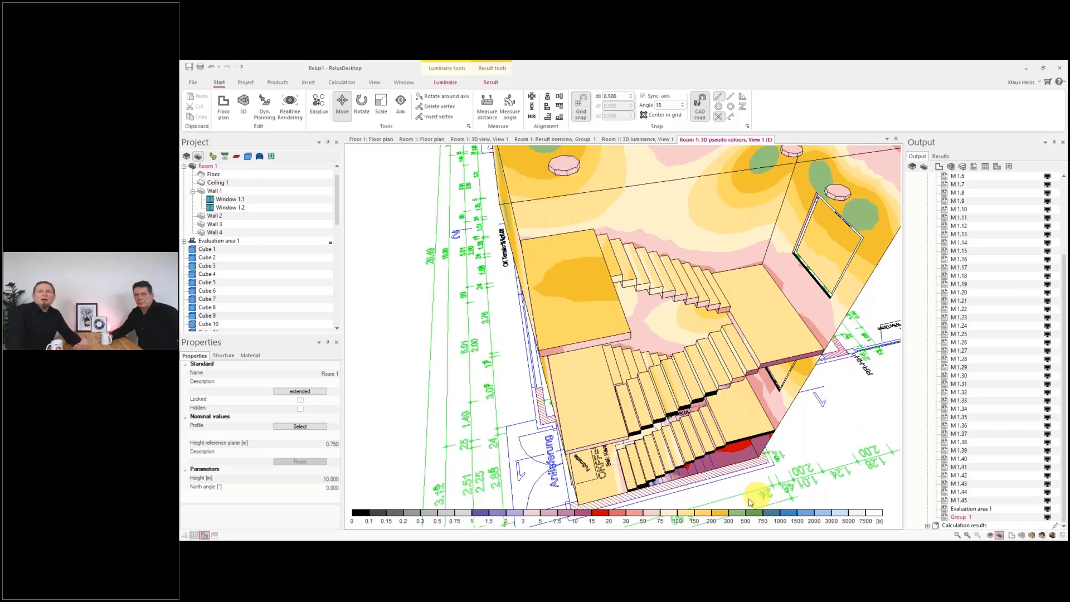
pyautogui.moveTo(748, 428); pyautogui.dragTo(697, 426)
pyautogui.scroll(3, 693, 423)
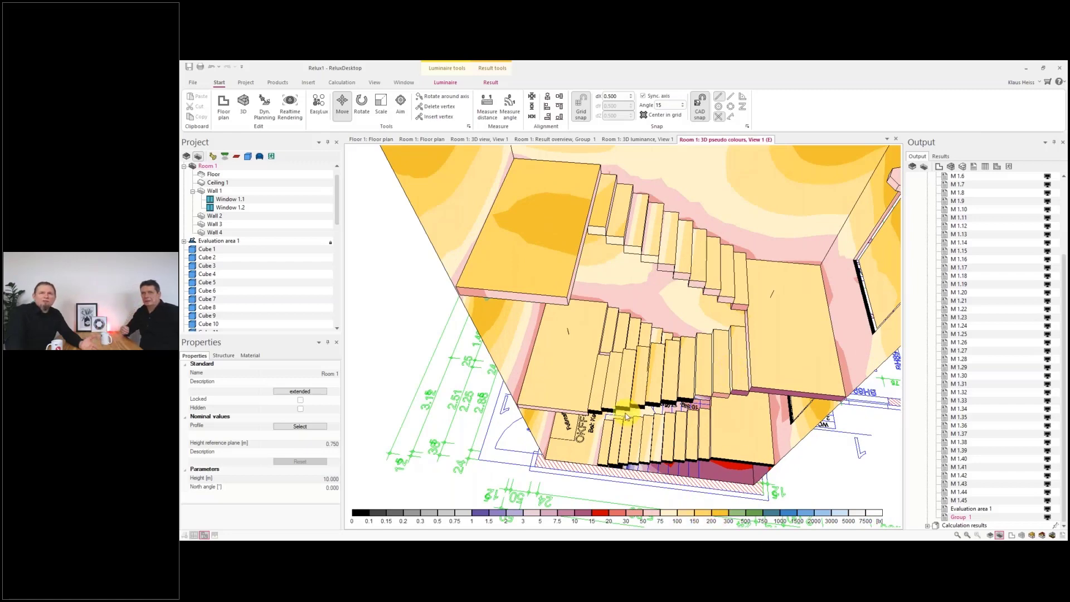
pyautogui.moveTo(625, 415); pyautogui.dragTo(721, 294)
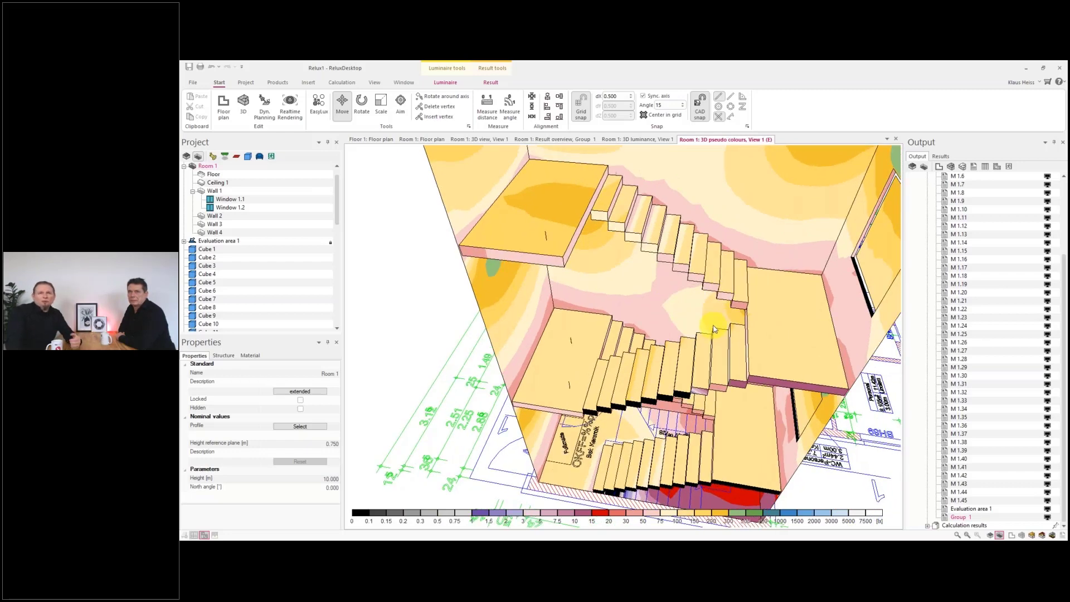
pyautogui.moveTo(649, 433); pyautogui.dragTo(687, 417)
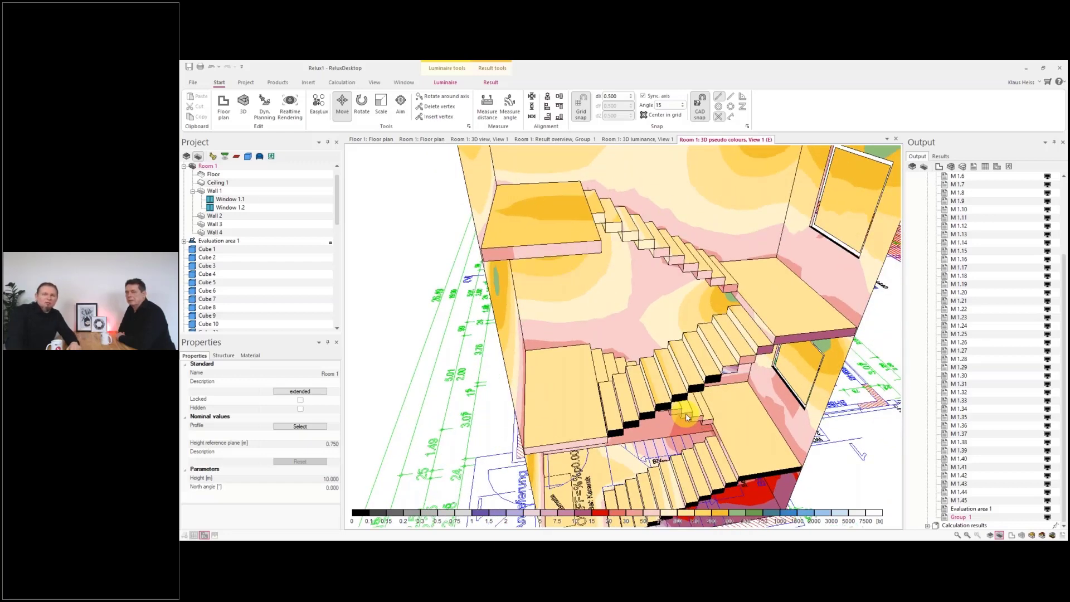